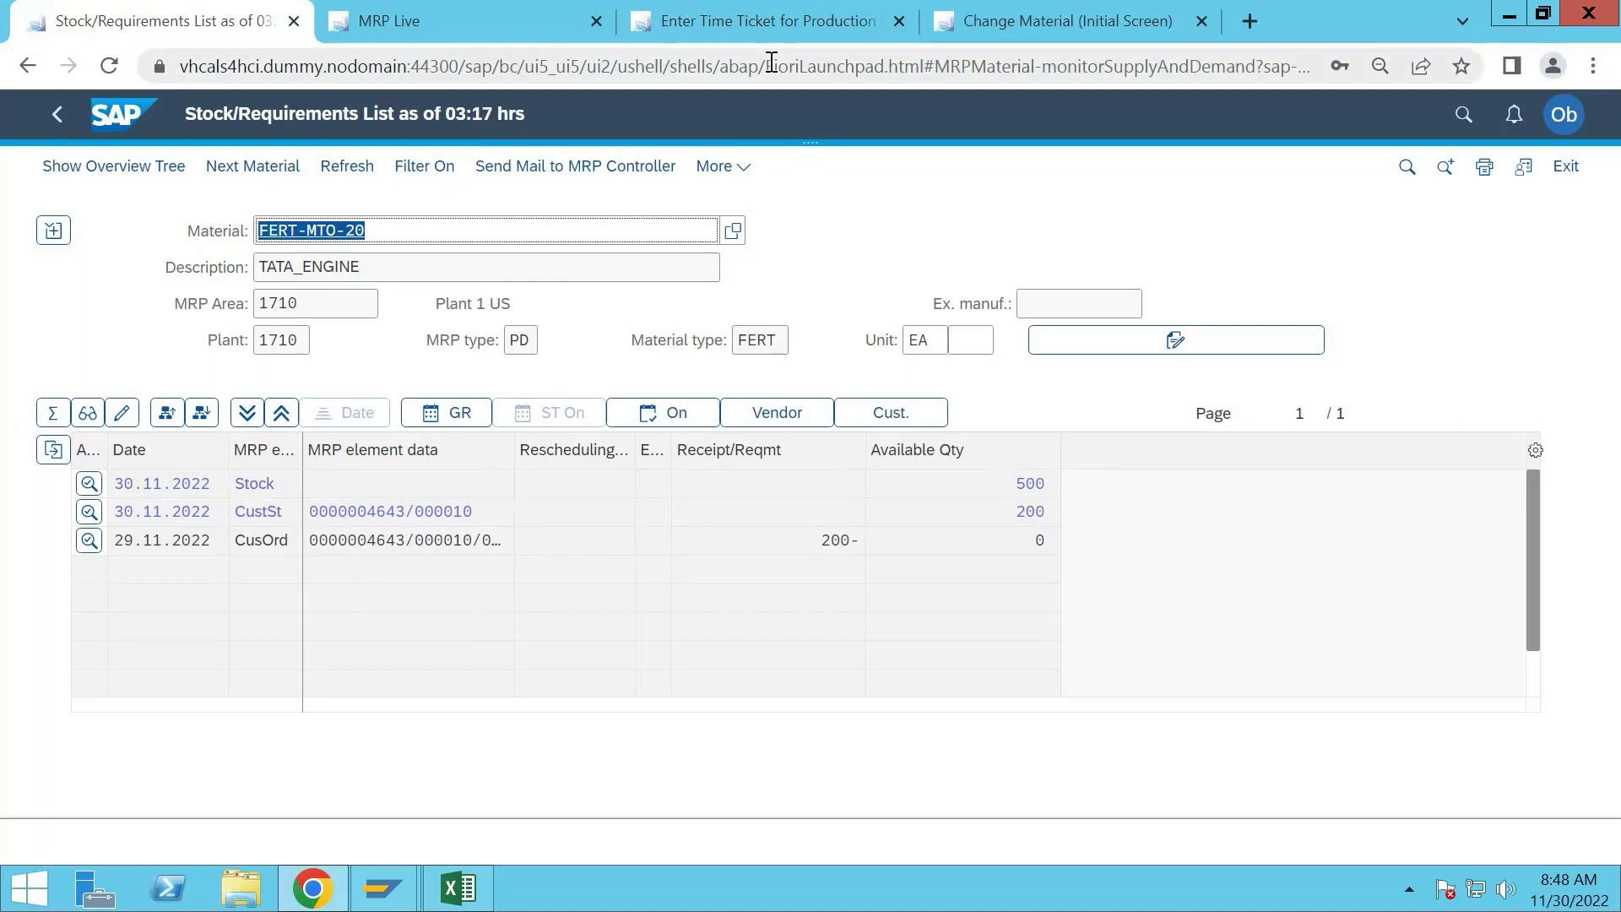
- Open the Create Sales Orders app (VA01) and start a standard order of type OR for sales organization 1710
left_click(724, 28)
left_click(207, 29)
left_click(477, 29)
left_click(1461, 115)
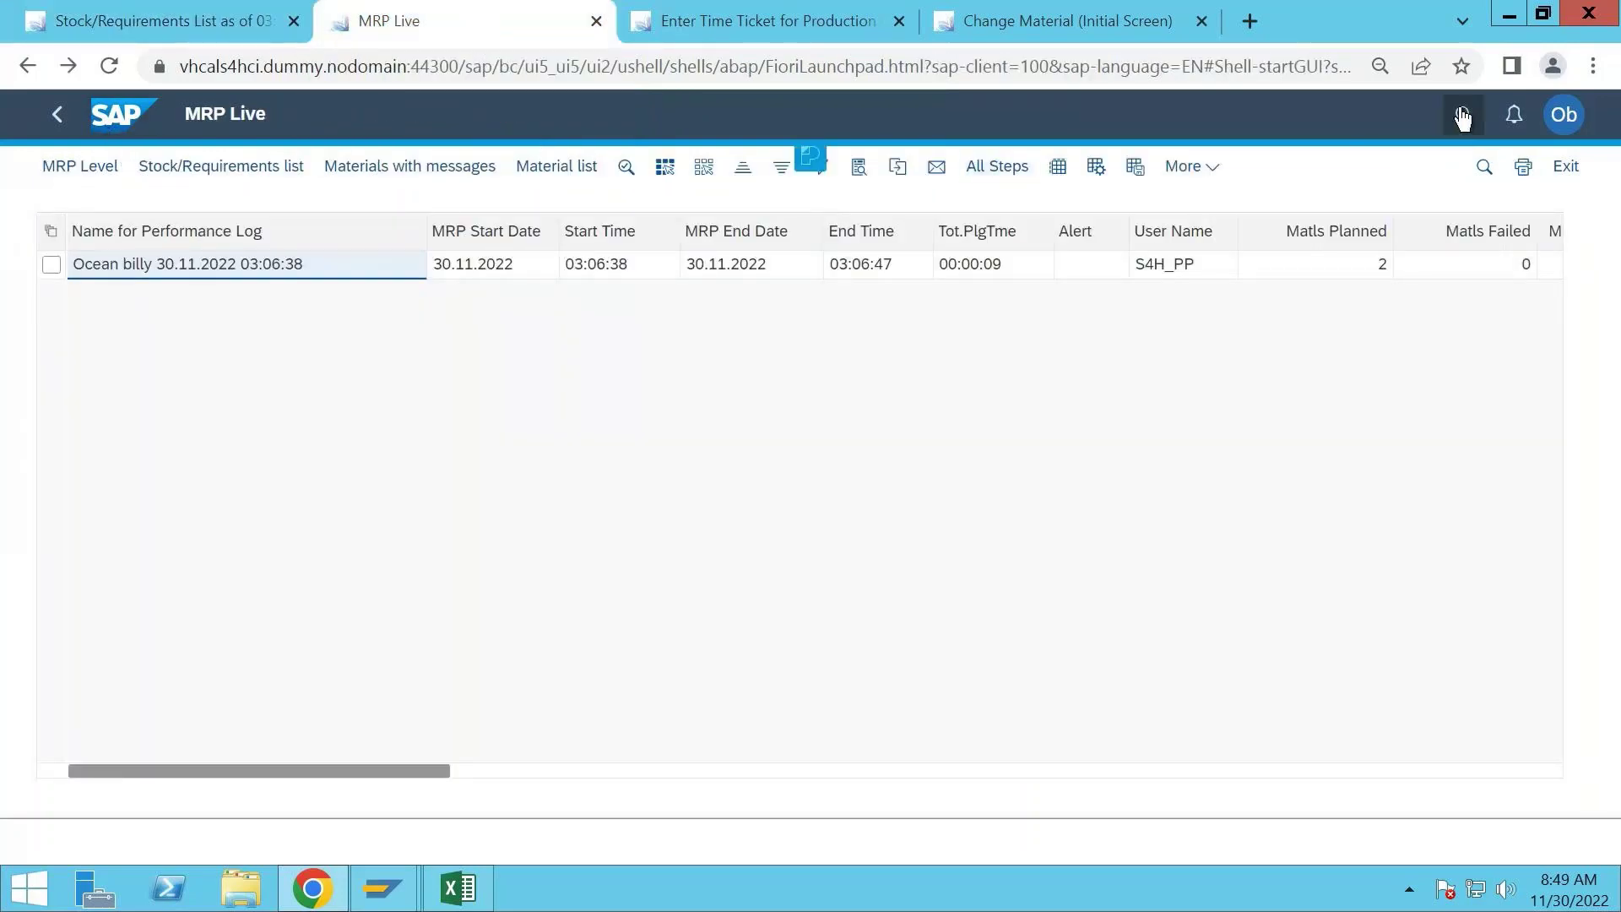
type("va")
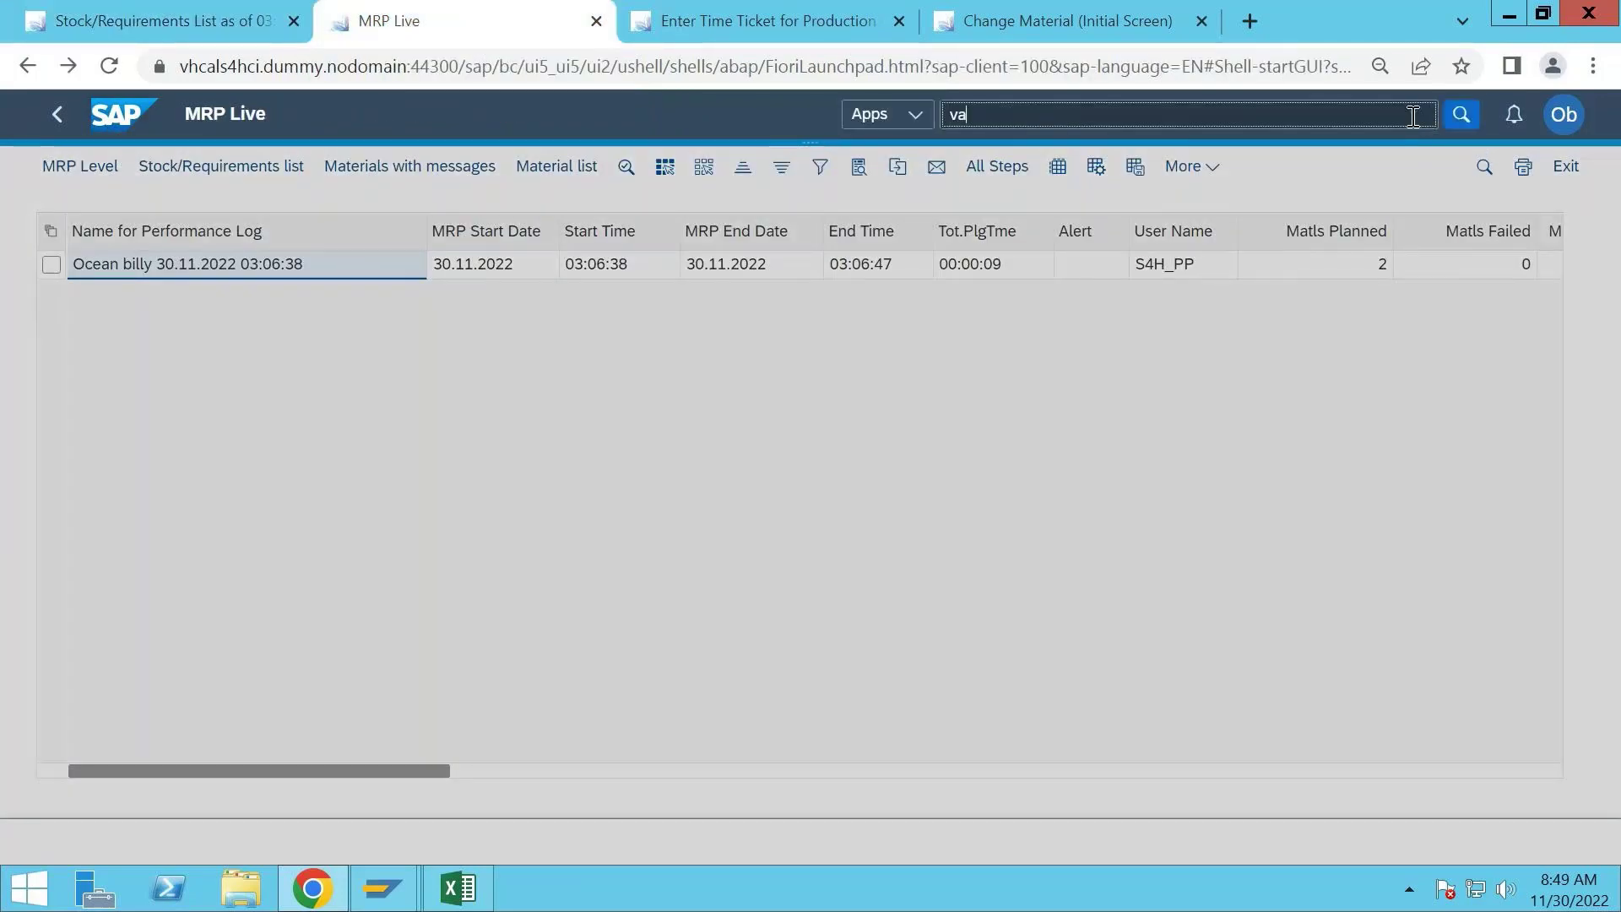
type("01")
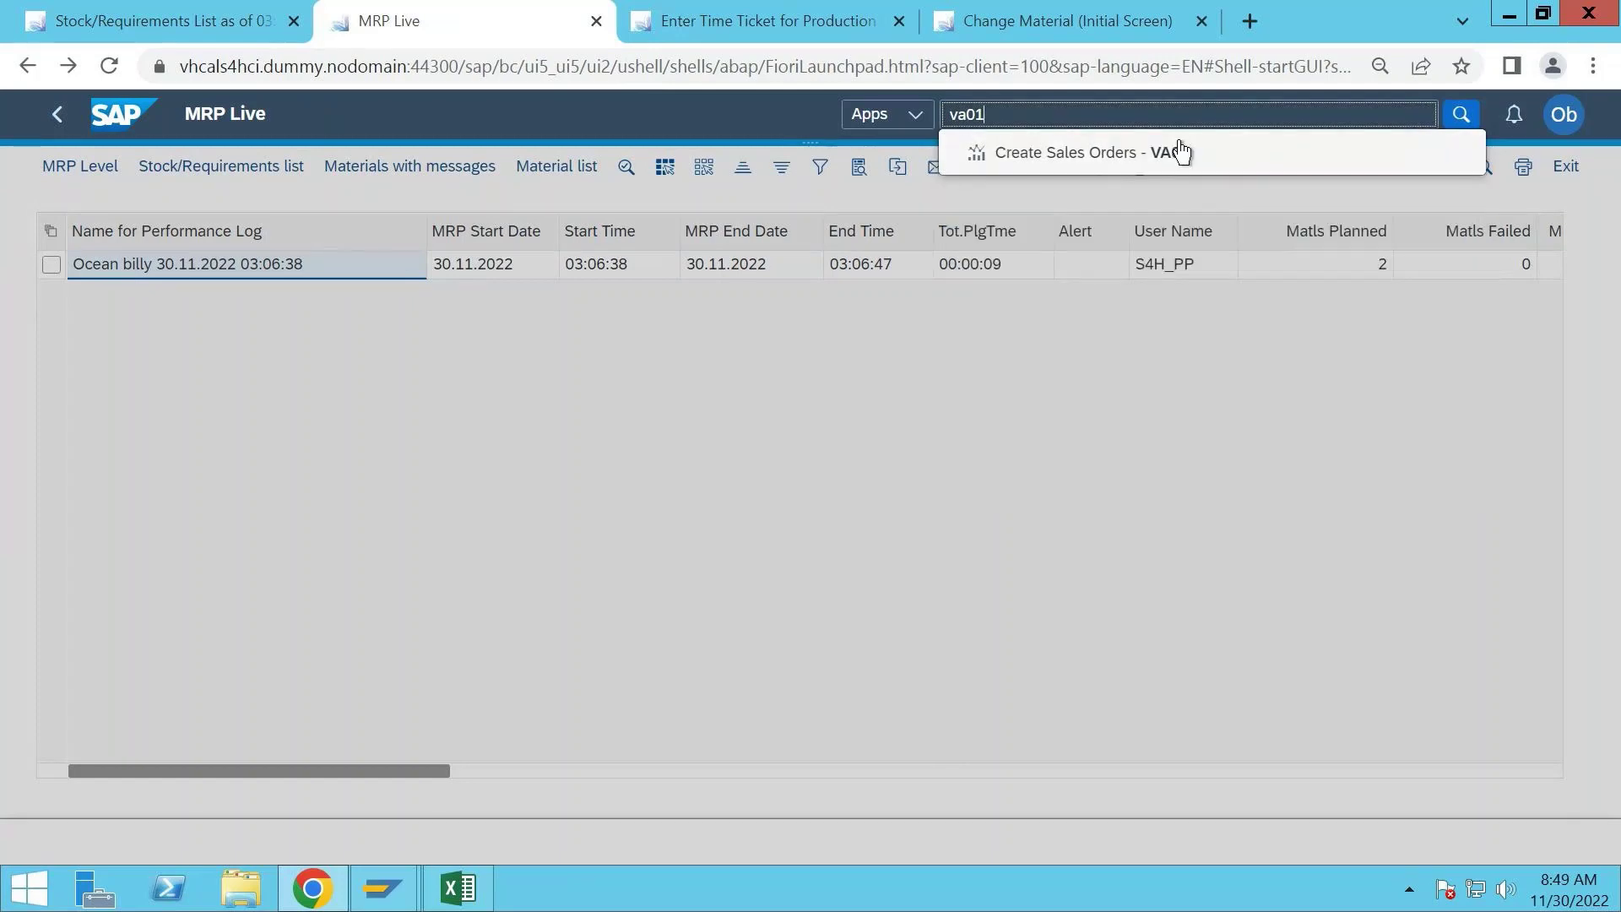
left_click(1166, 153)
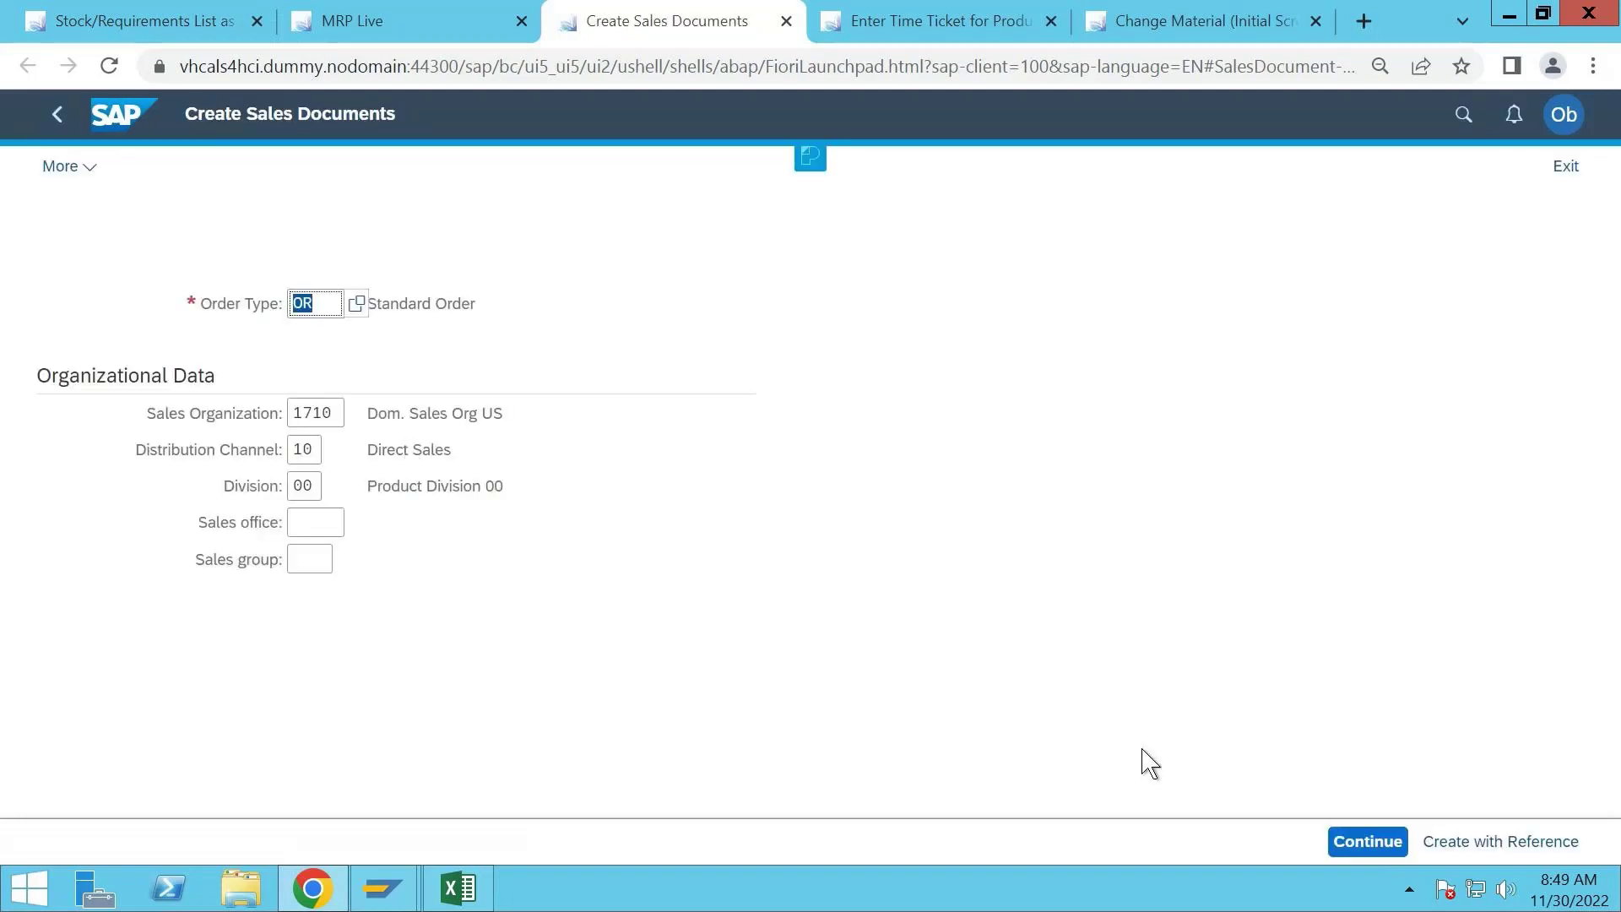
left_click(1360, 844)
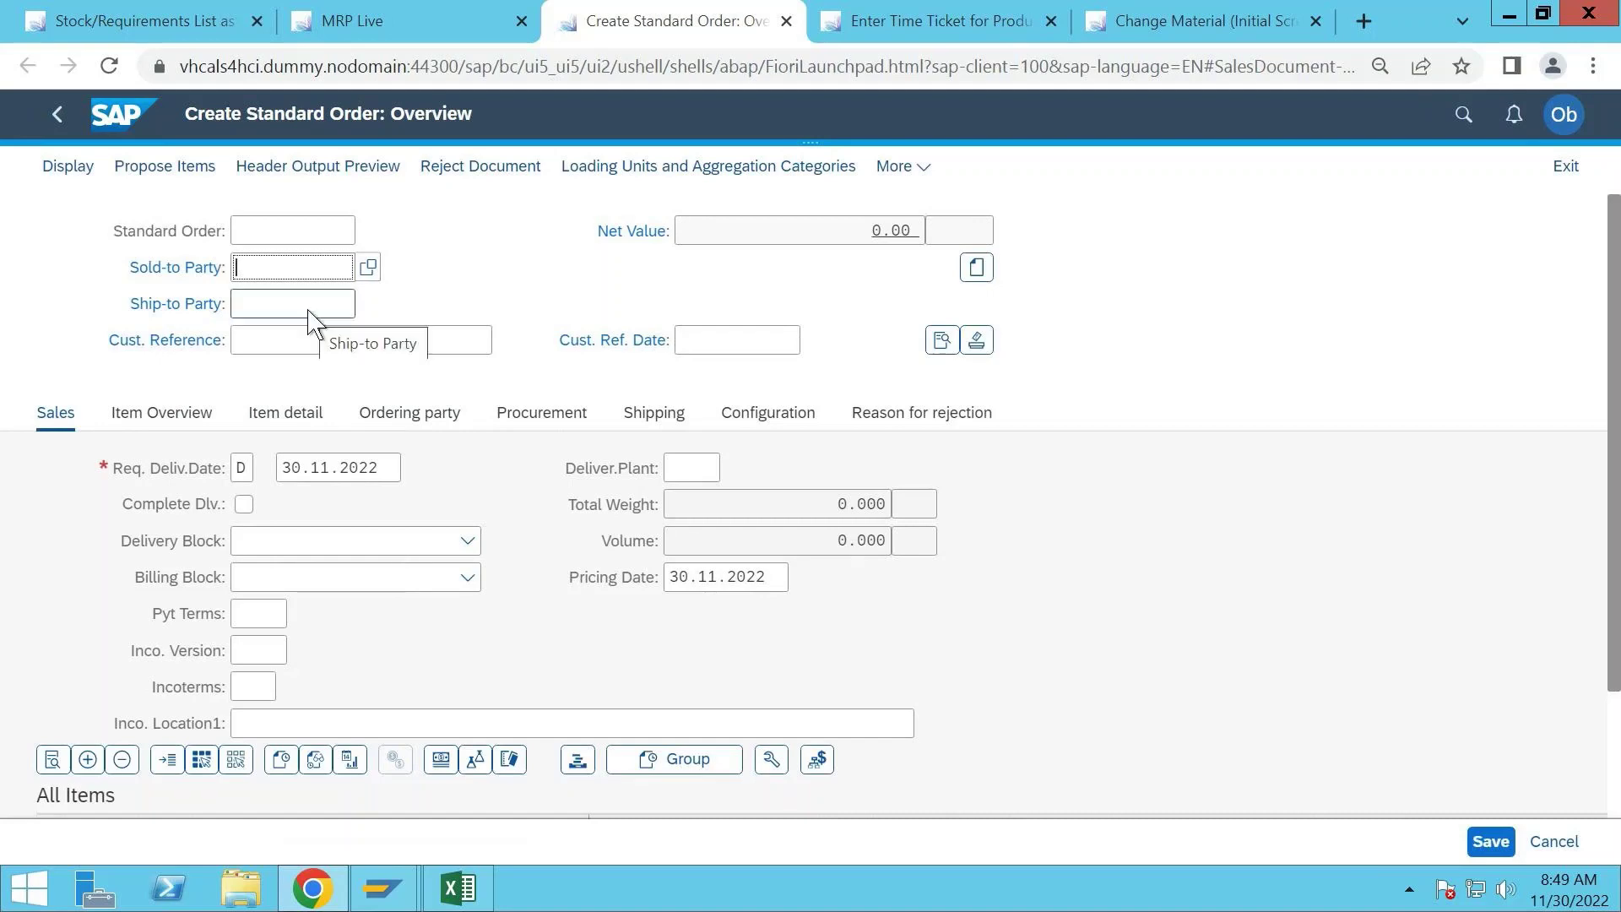
- Assign DOMESTIC CUSTOMER US 3 as both the sold-to party and the ship-to party of the order
type("171")
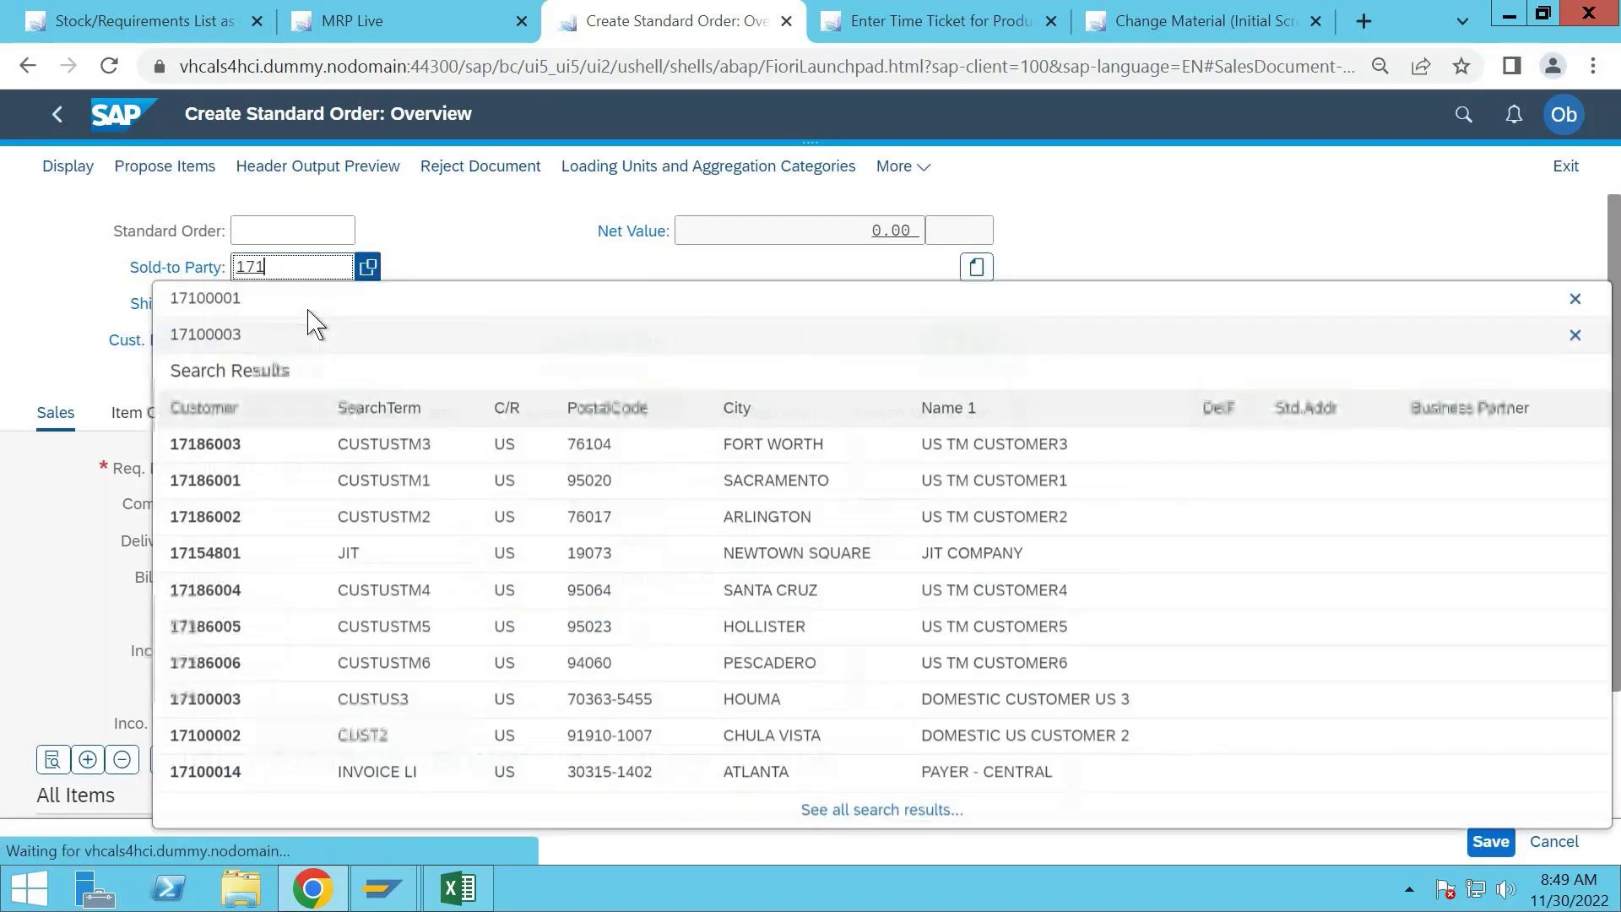
left_click(302, 315)
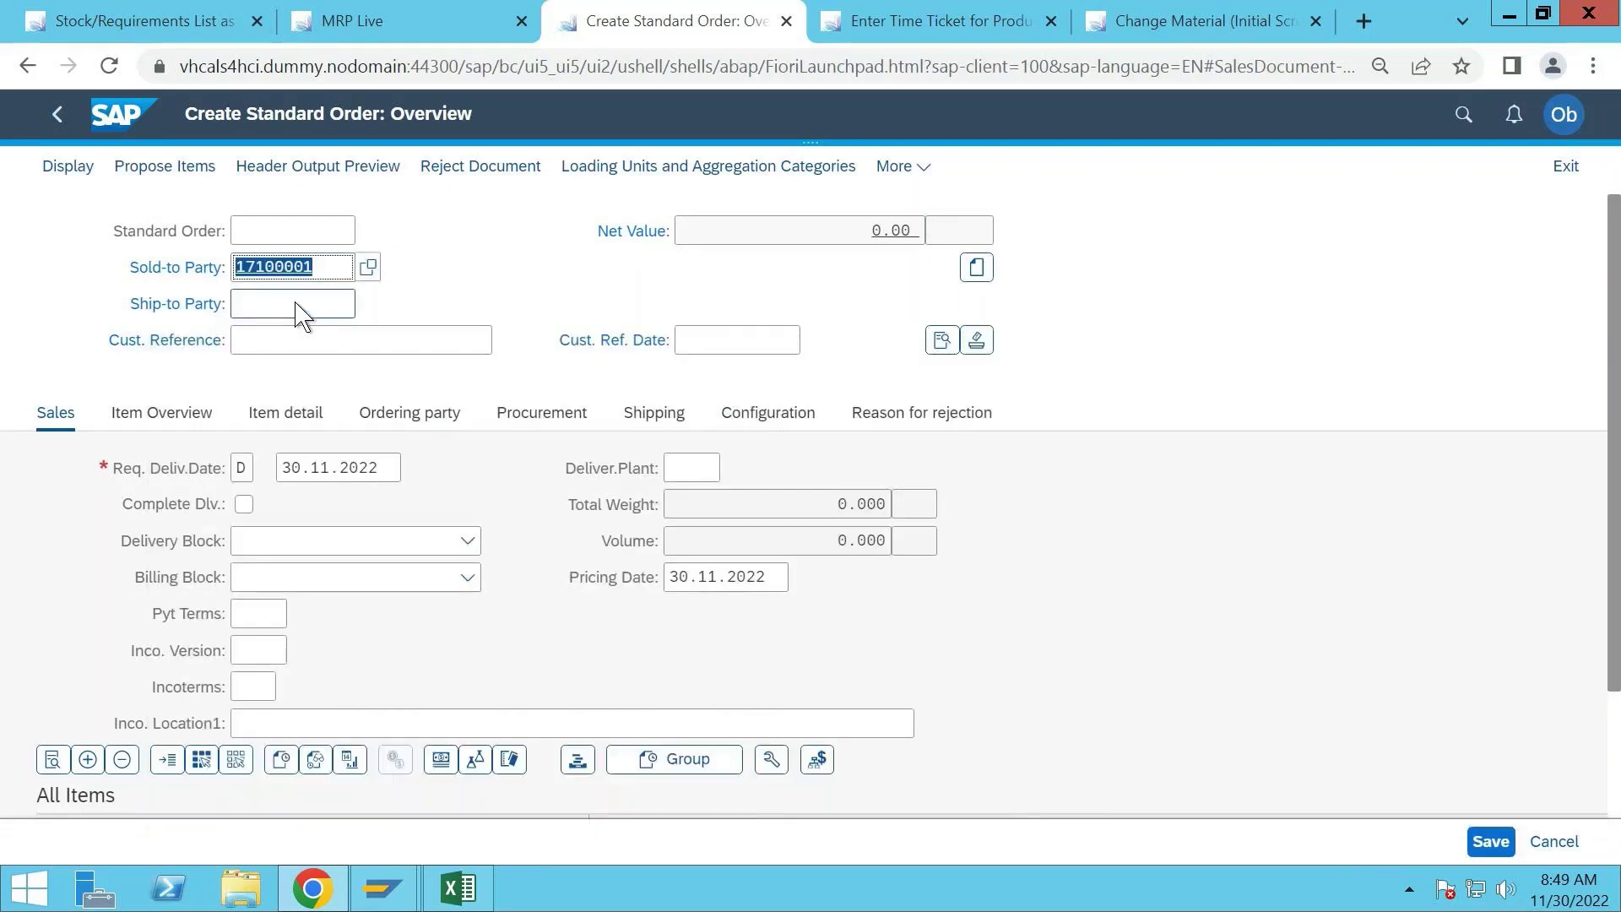
left_click(334, 275)
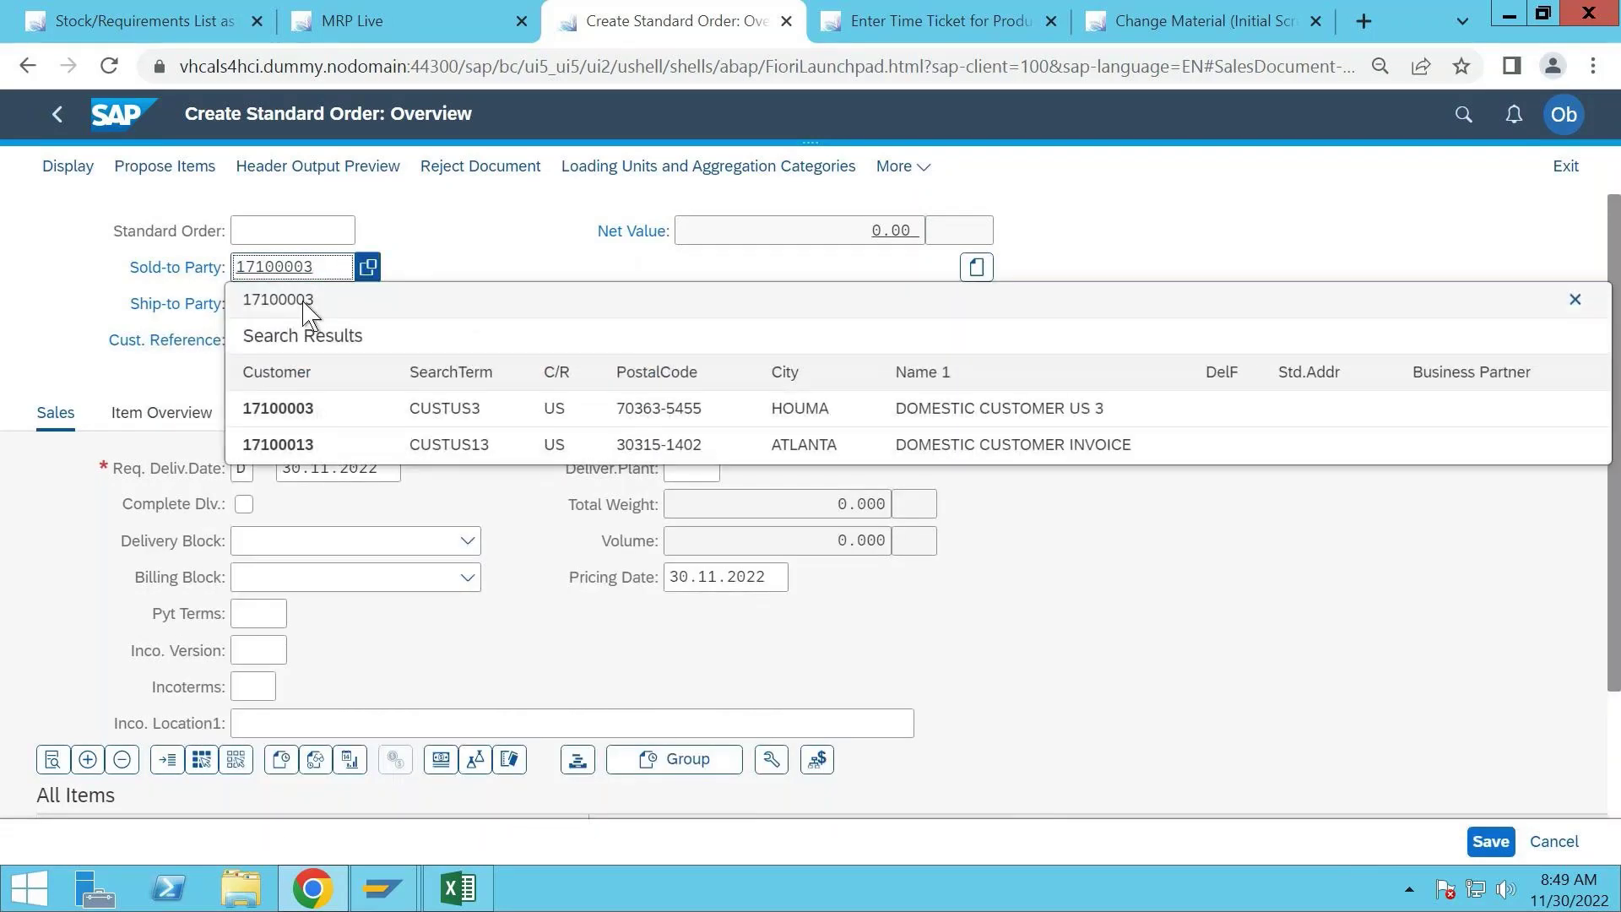
left_click(308, 300)
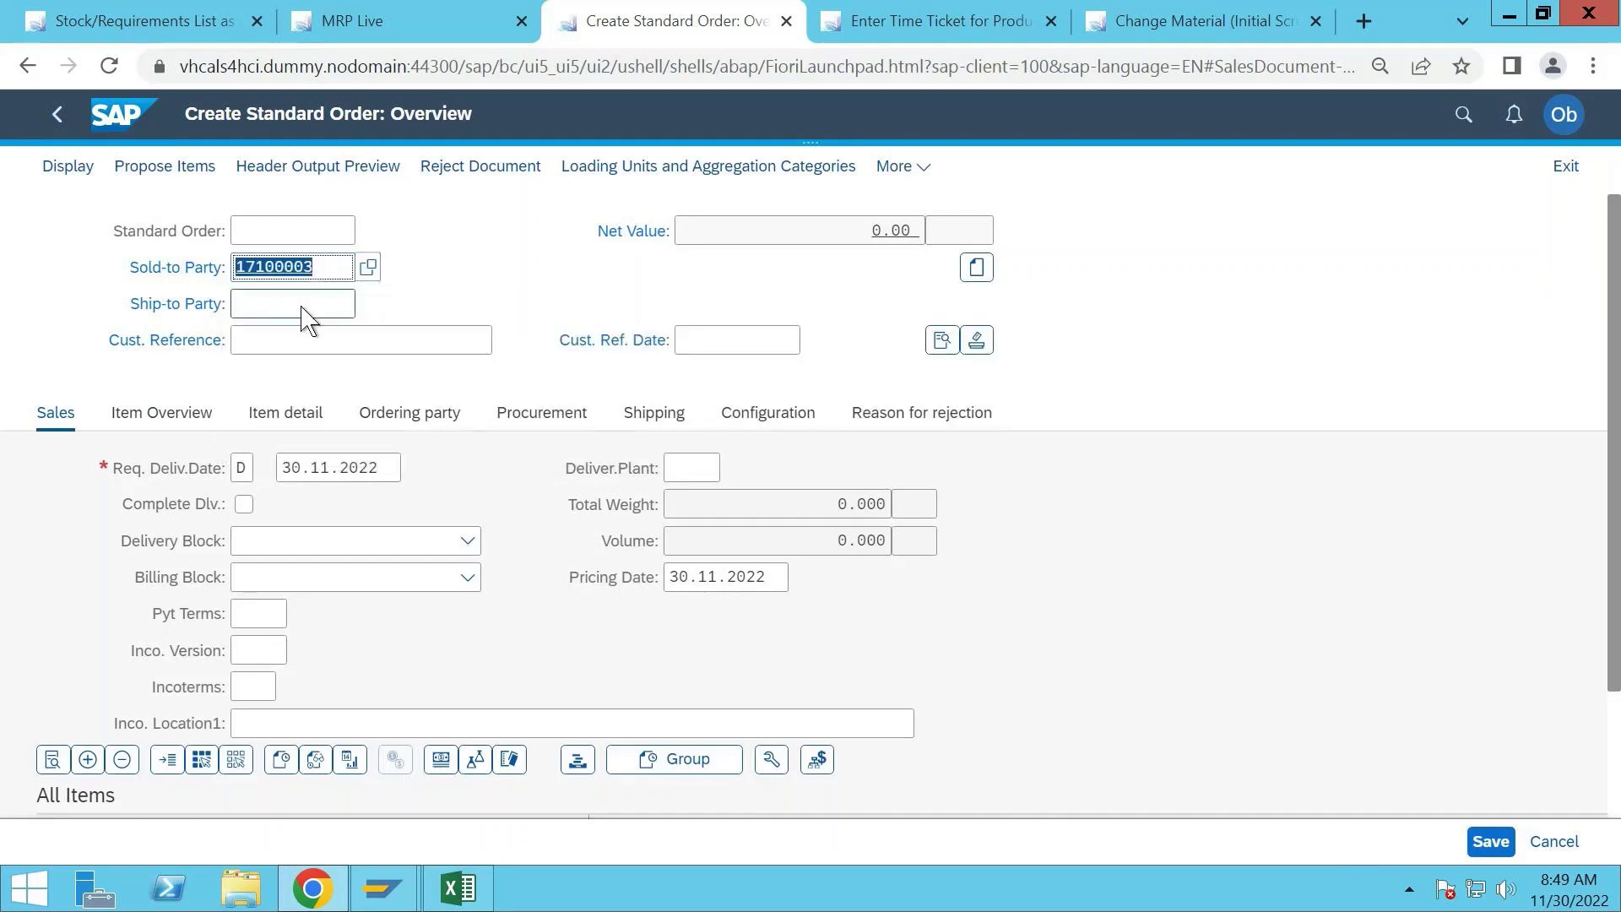
left_click(270, 304)
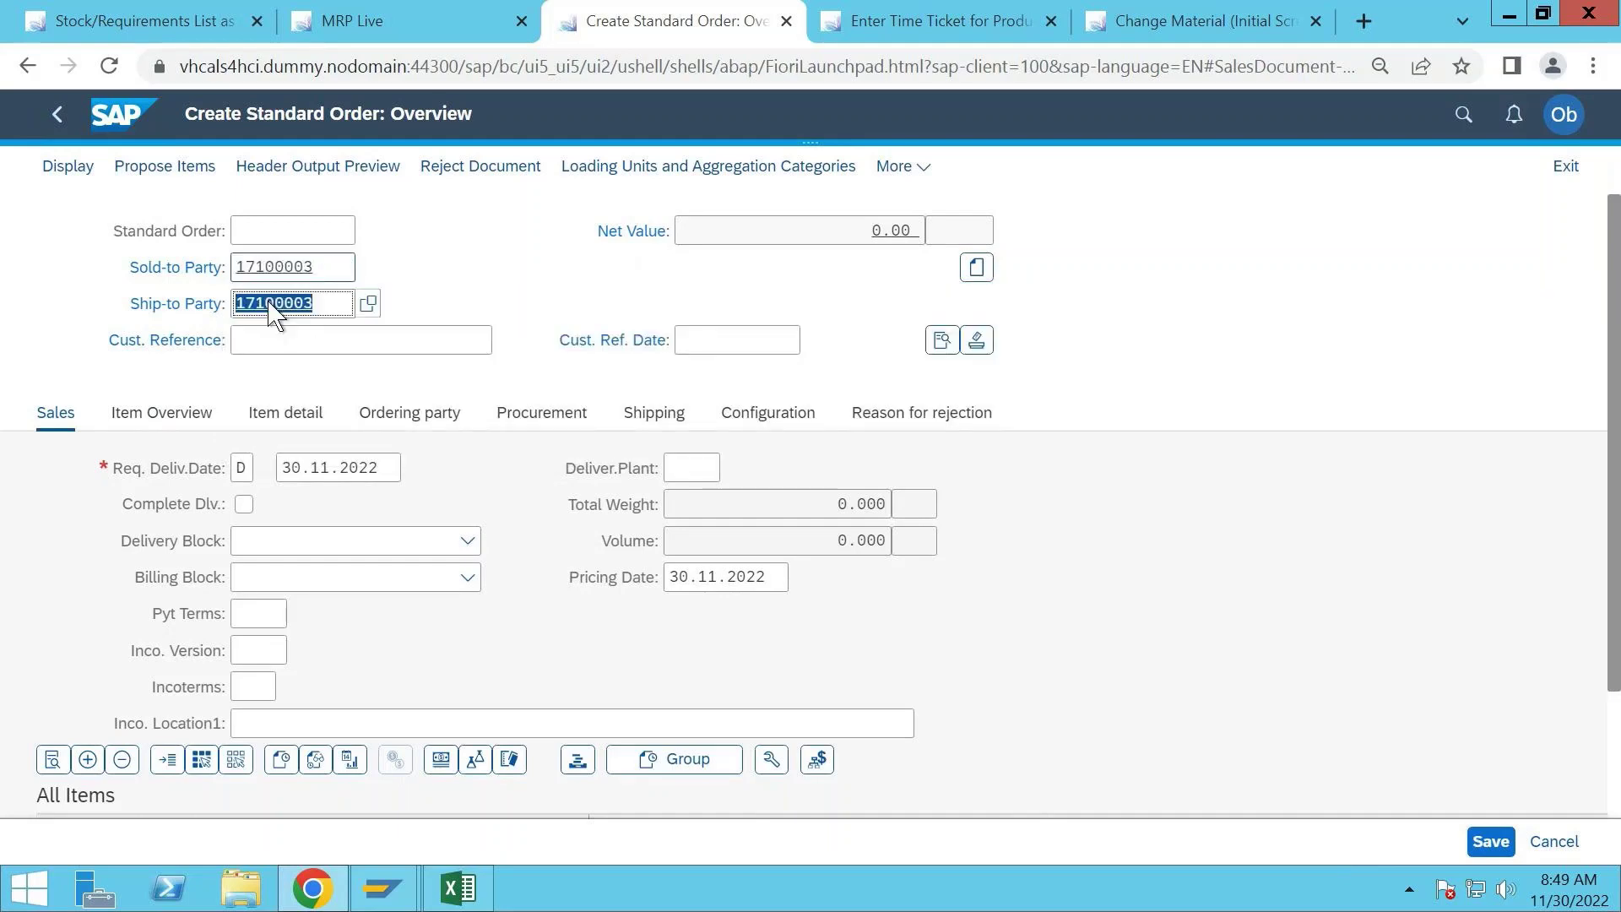
- Enter "Test for ST 20 - CUST B" as the order's customer reference
left_click(283, 342)
type("S")
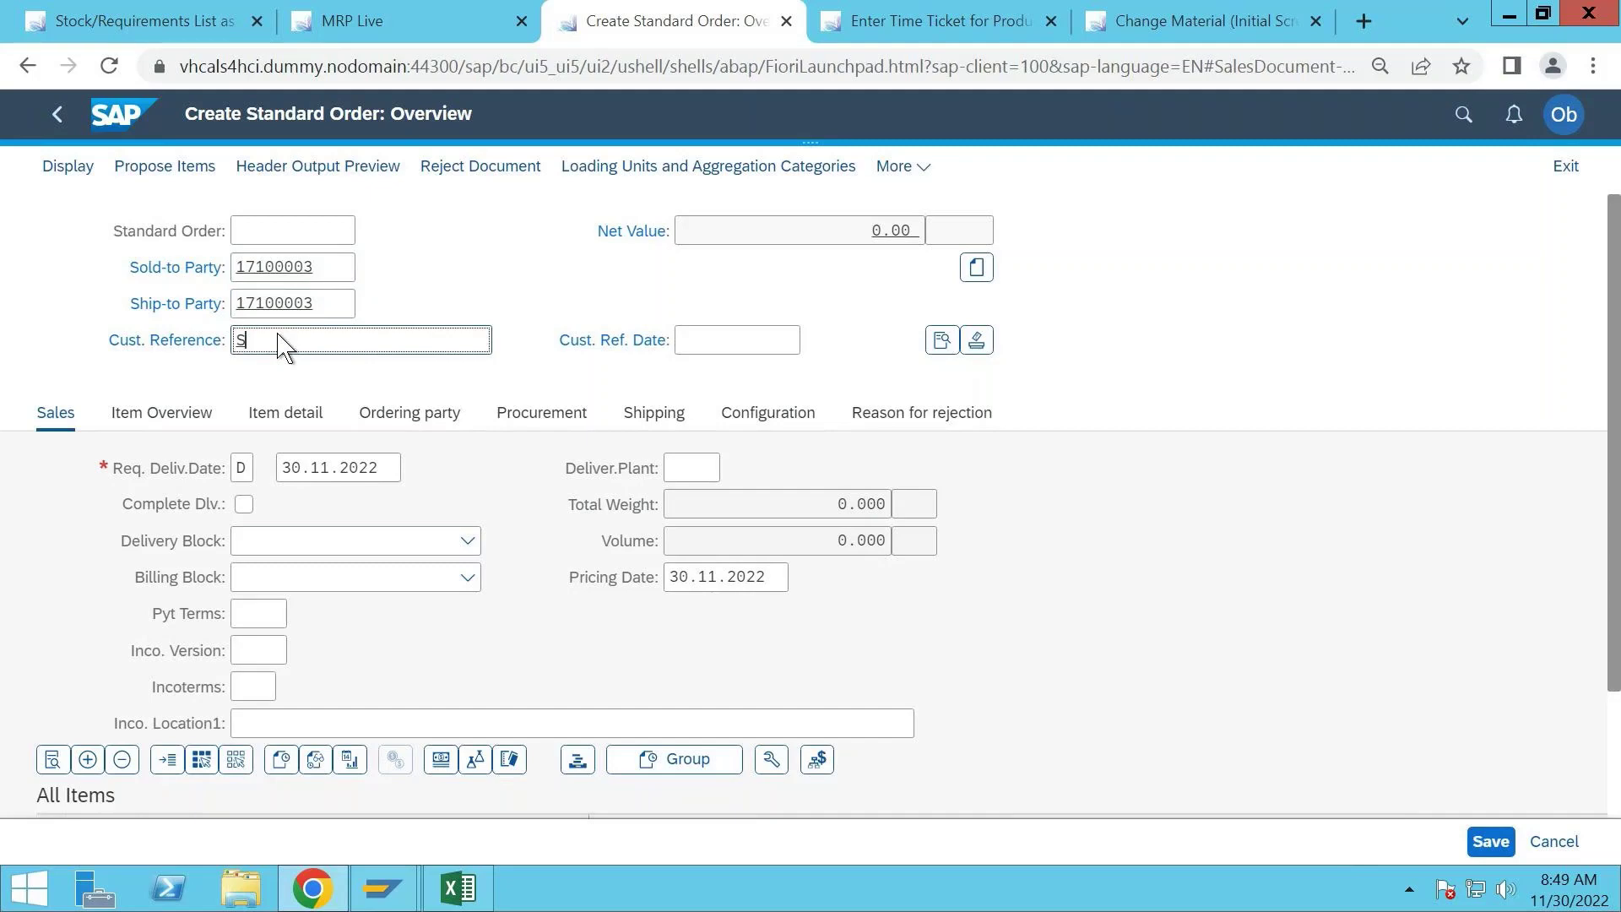
key("BackSpace")
type("Test for ST 20")
key("BackSpace")
type("0 - CUST B")
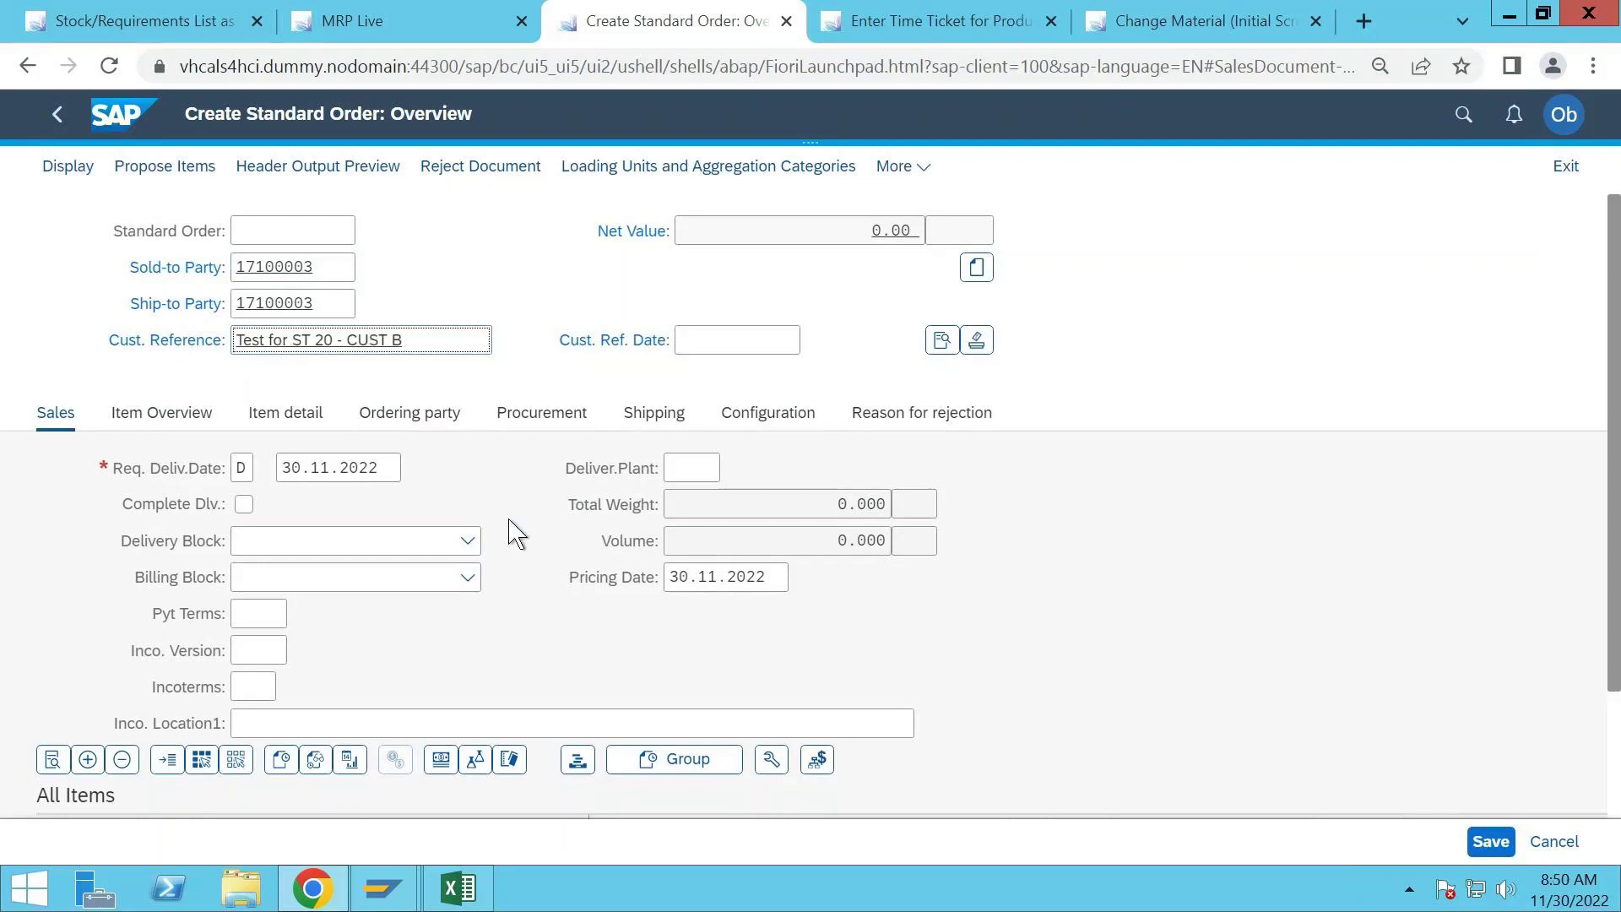
- Enter material FERT-MTO-20 in the first row of the order's items
scroll(512, 532, "down", 2)
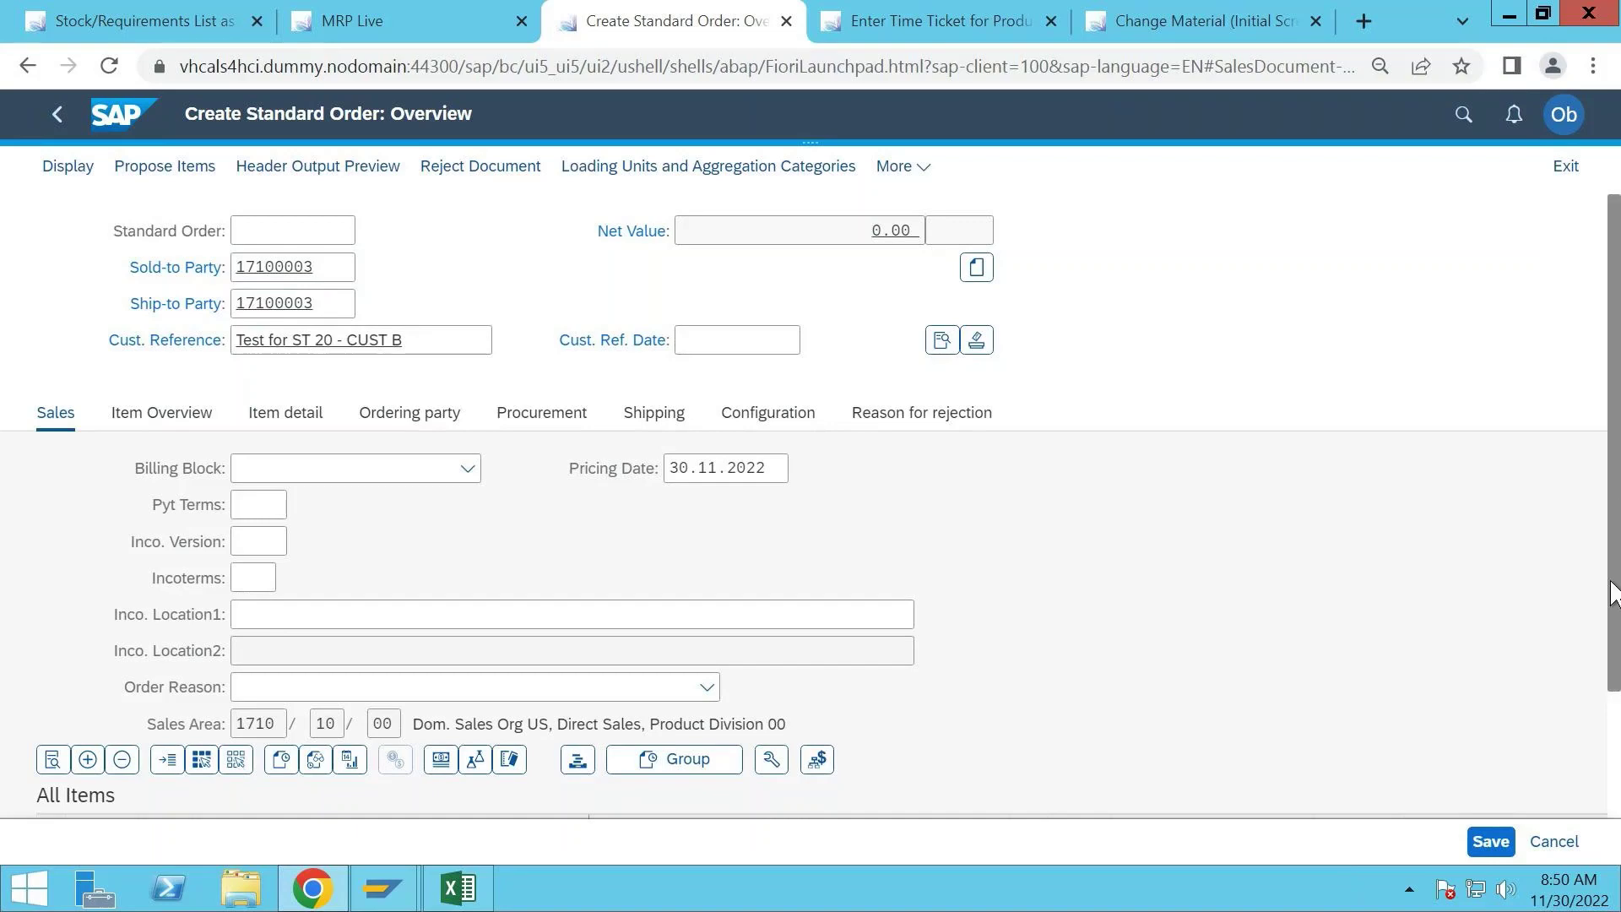
scroll(1604, 540, "down", 3)
left_click(239, 709)
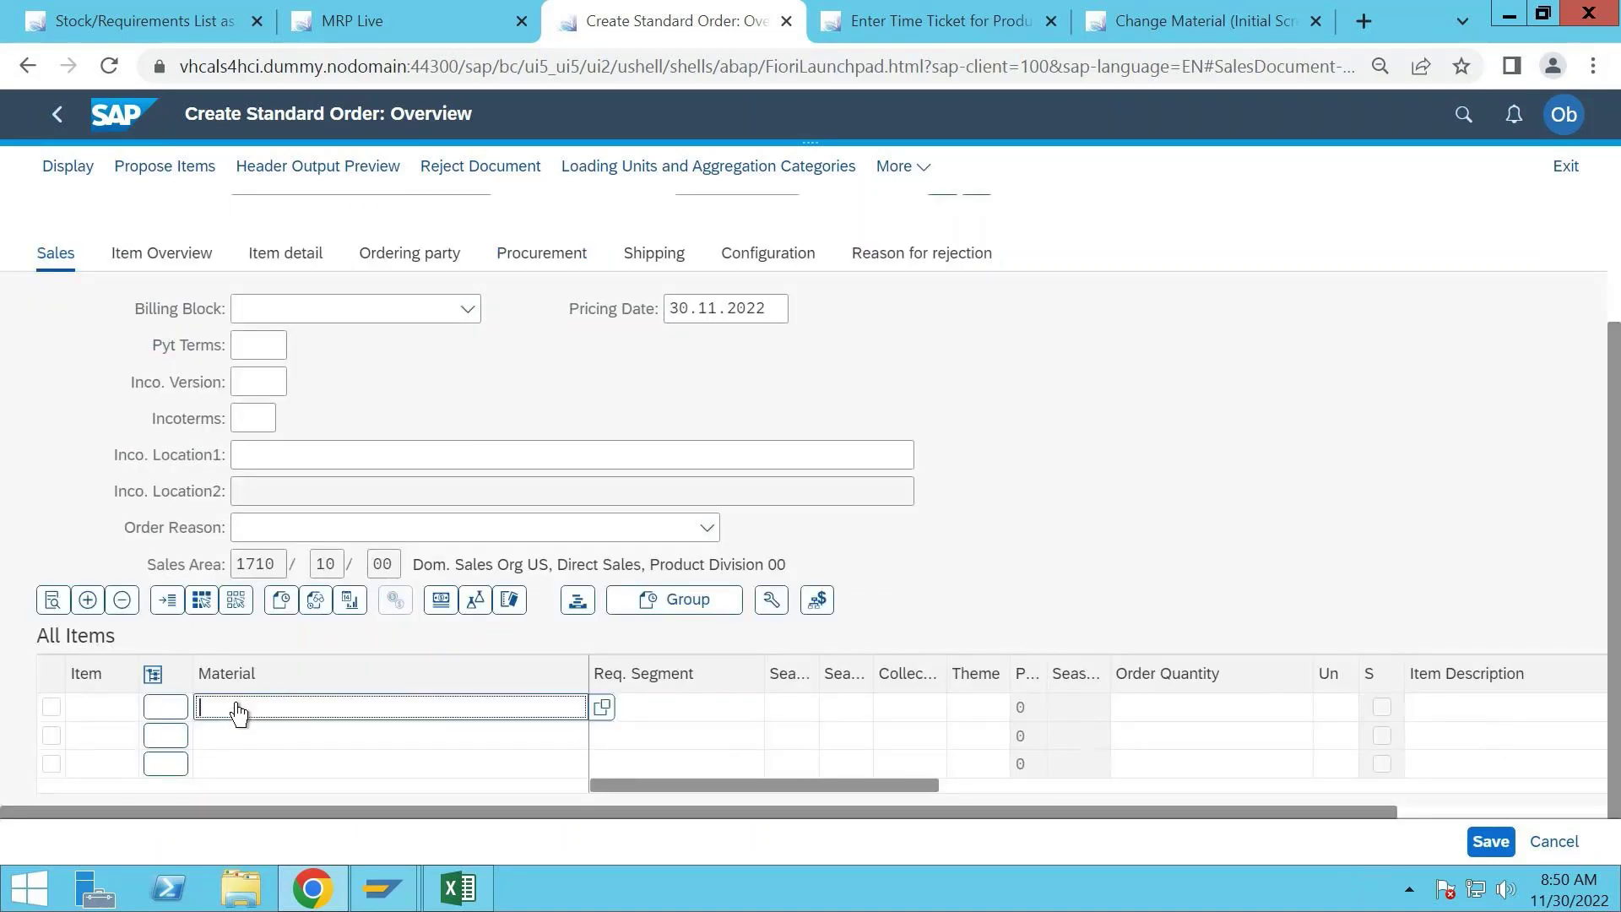
type("FERT-MTO-20")
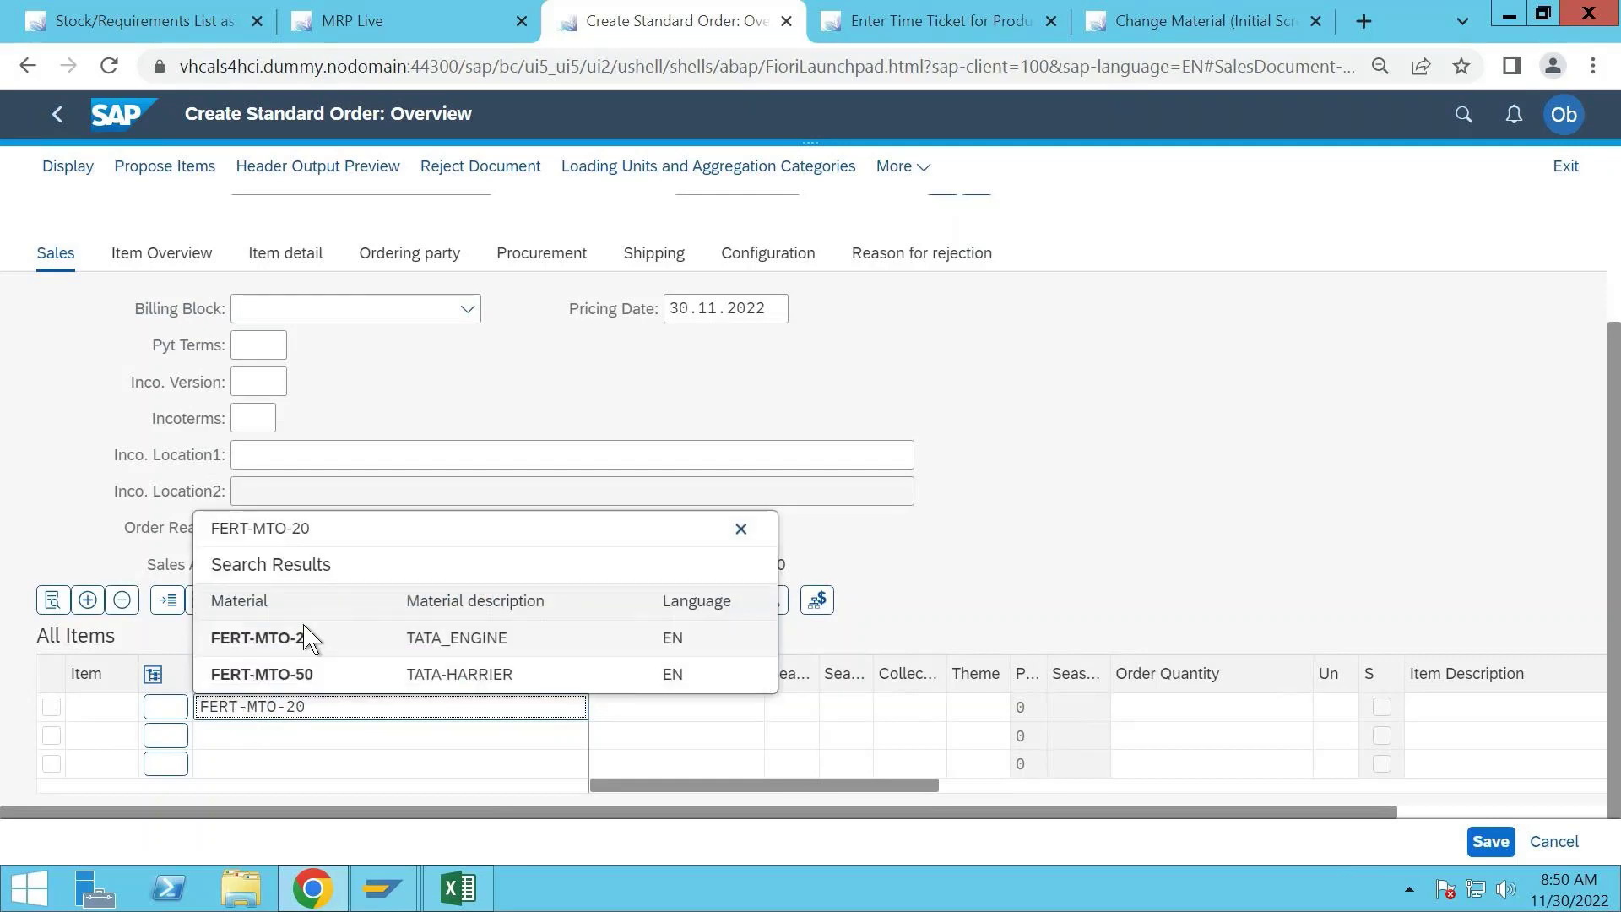
left_click(308, 644)
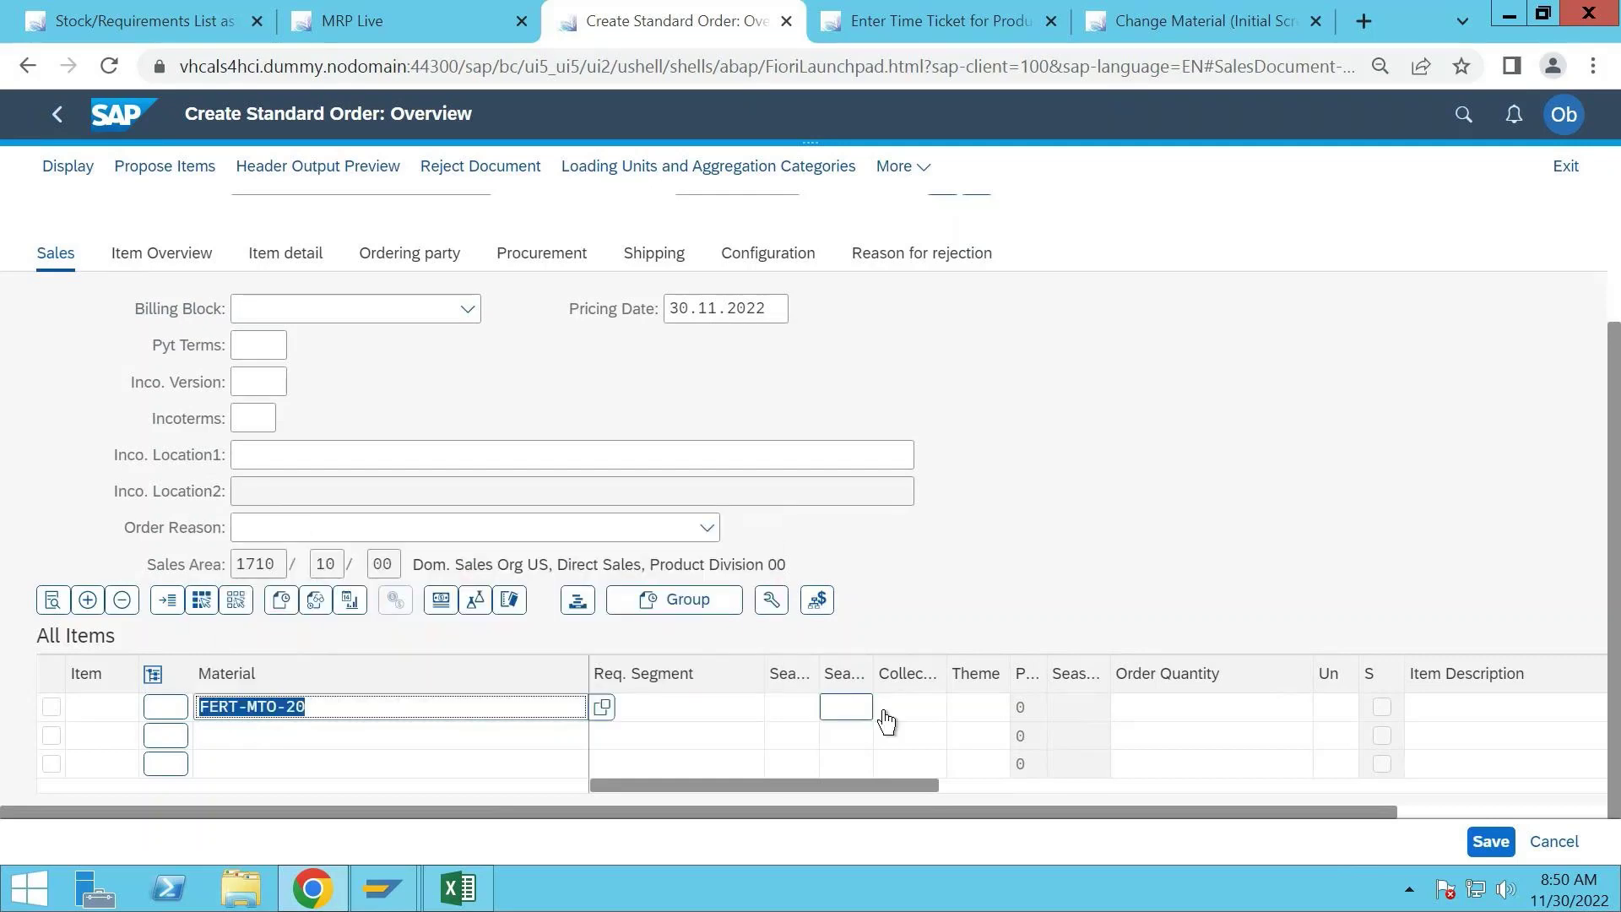
- Set the FERT-MTO-20 item's order quantity to 200 and accept complete delivery in the availability control
left_click(1164, 714)
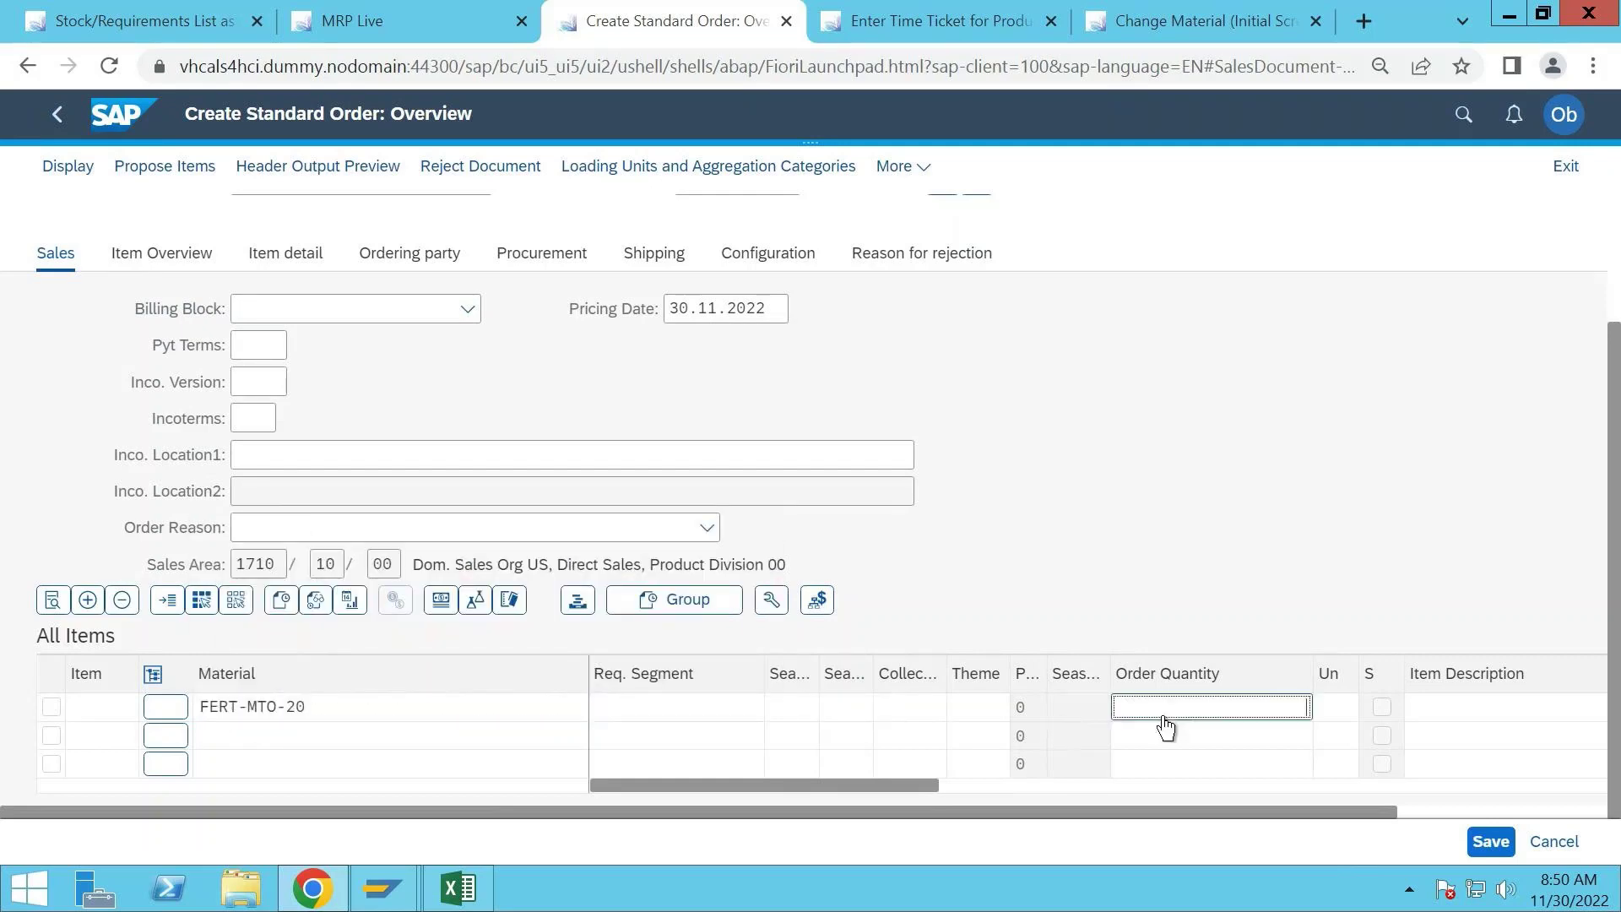
type("200")
left_click(1155, 741)
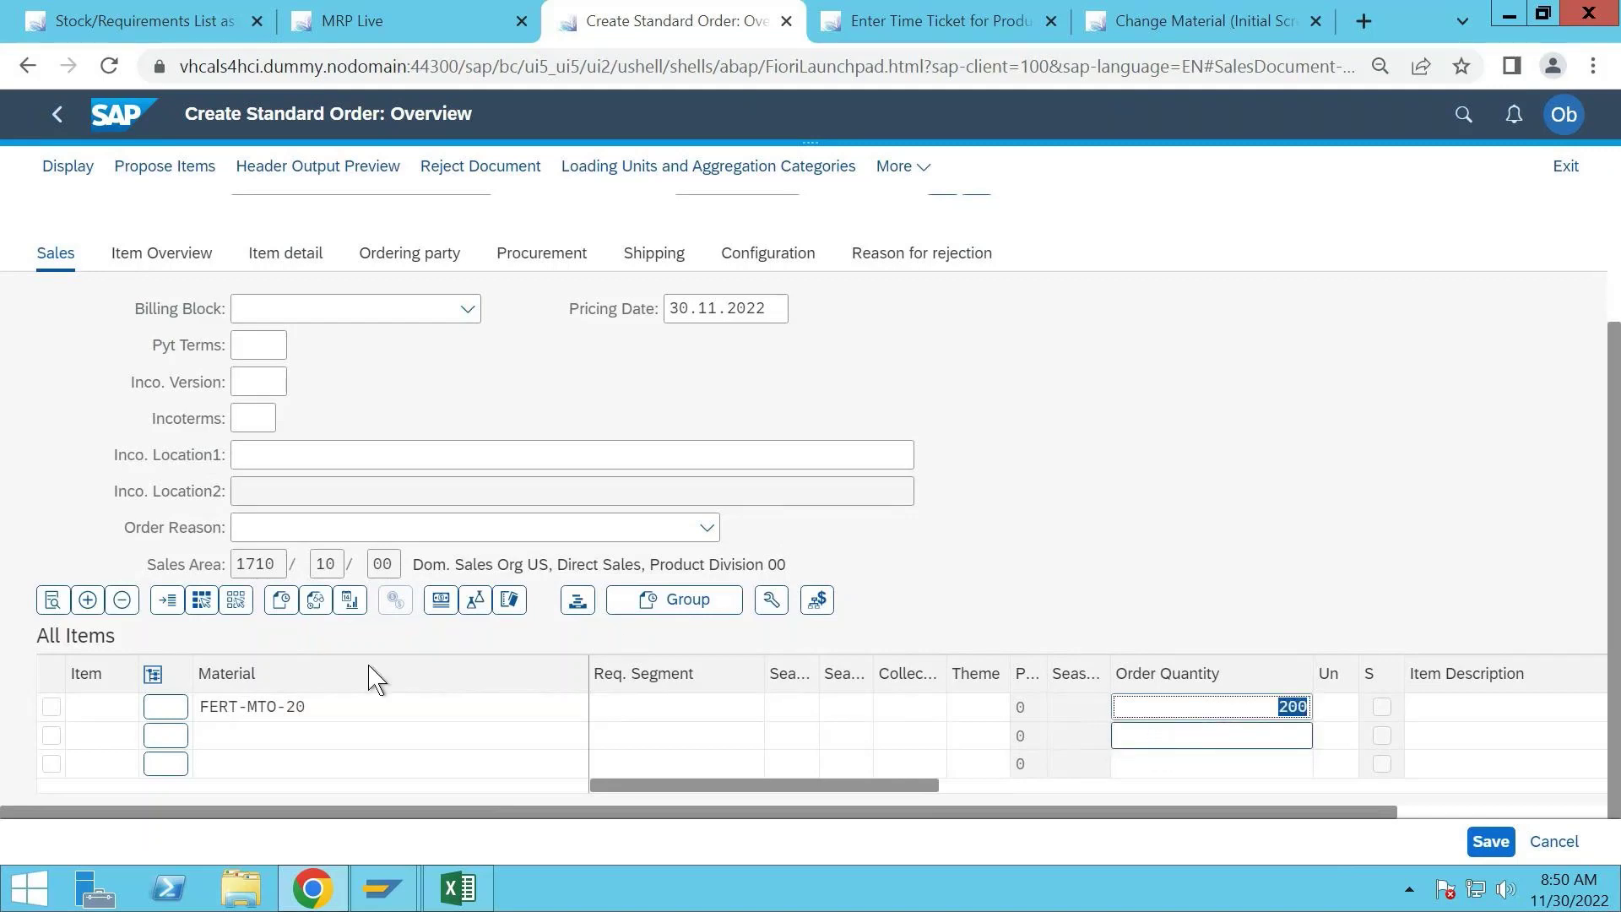
key("Return")
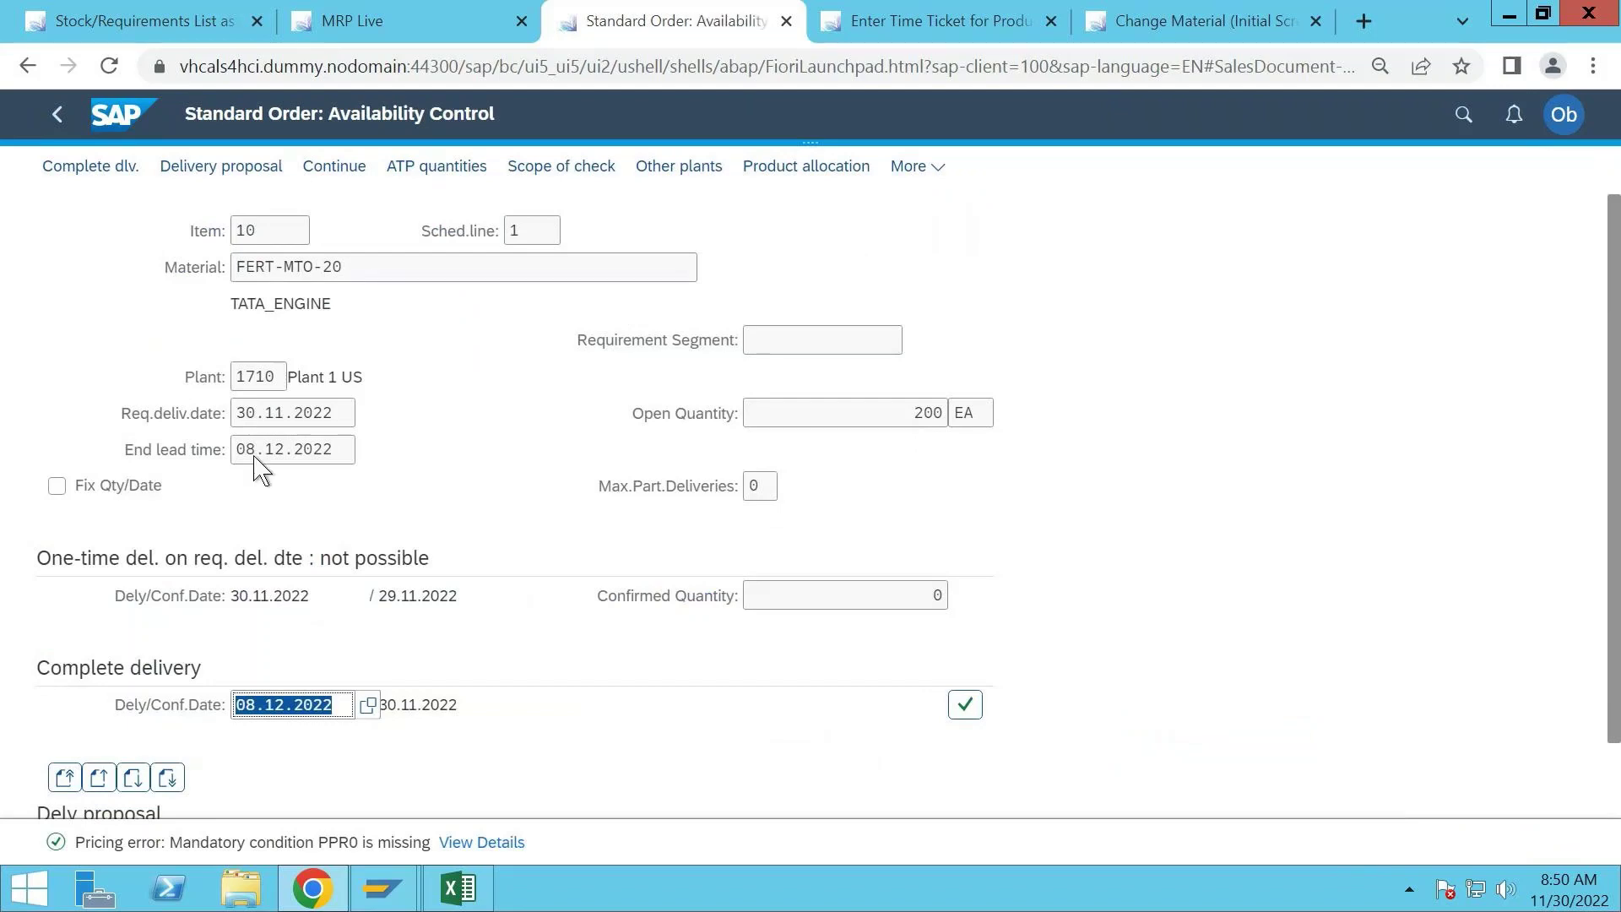
scroll(395, 760, "down", 2)
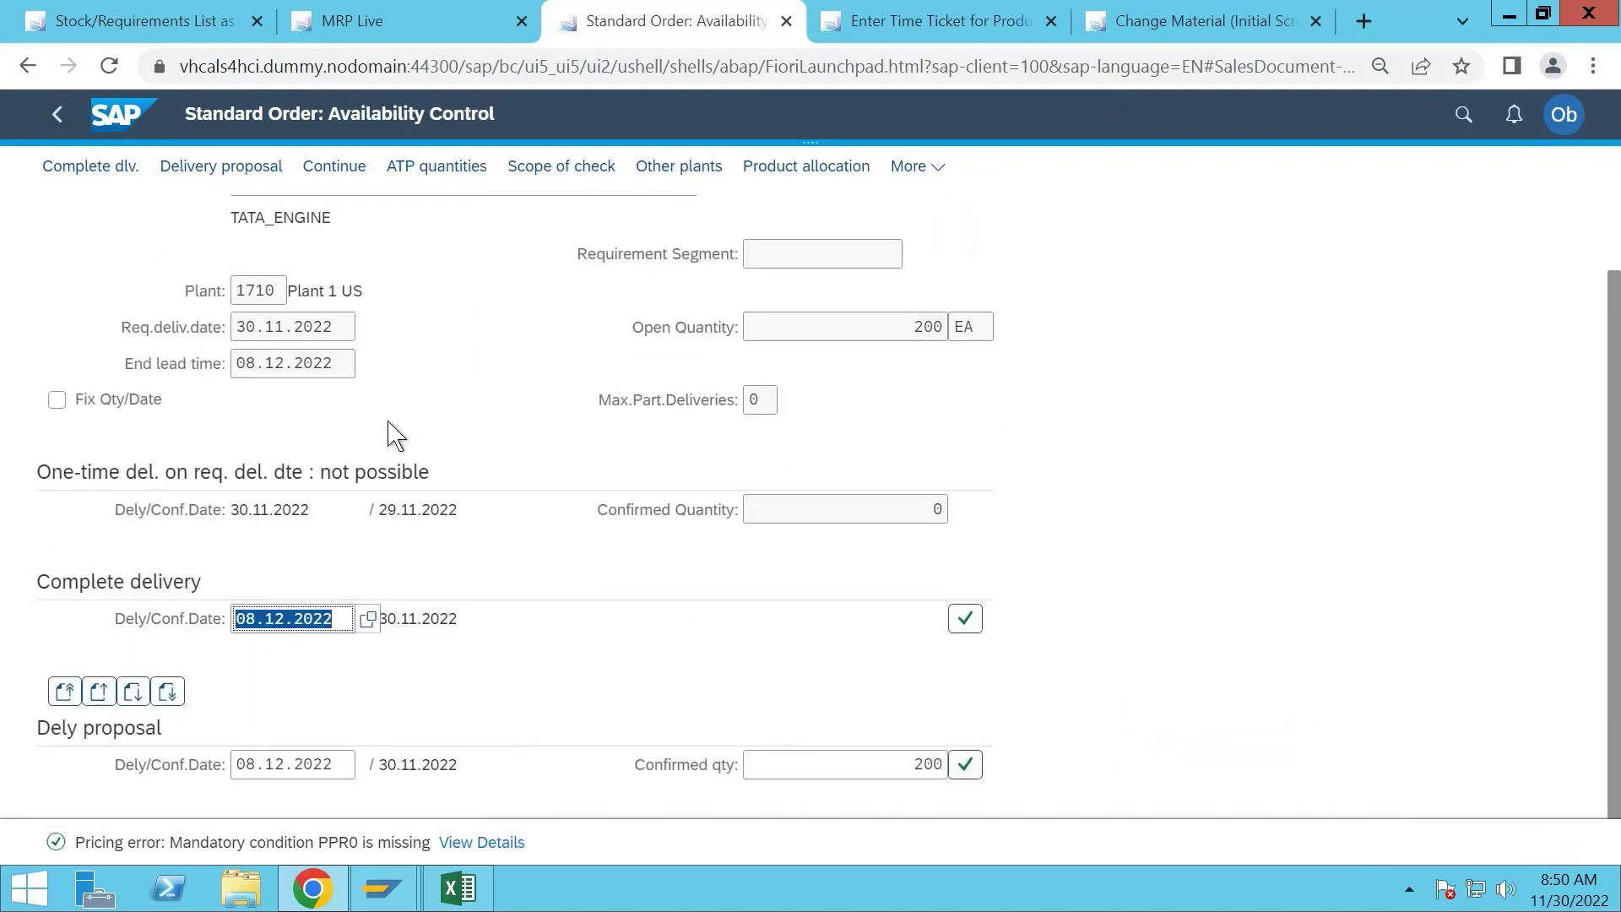
left_click(84, 166)
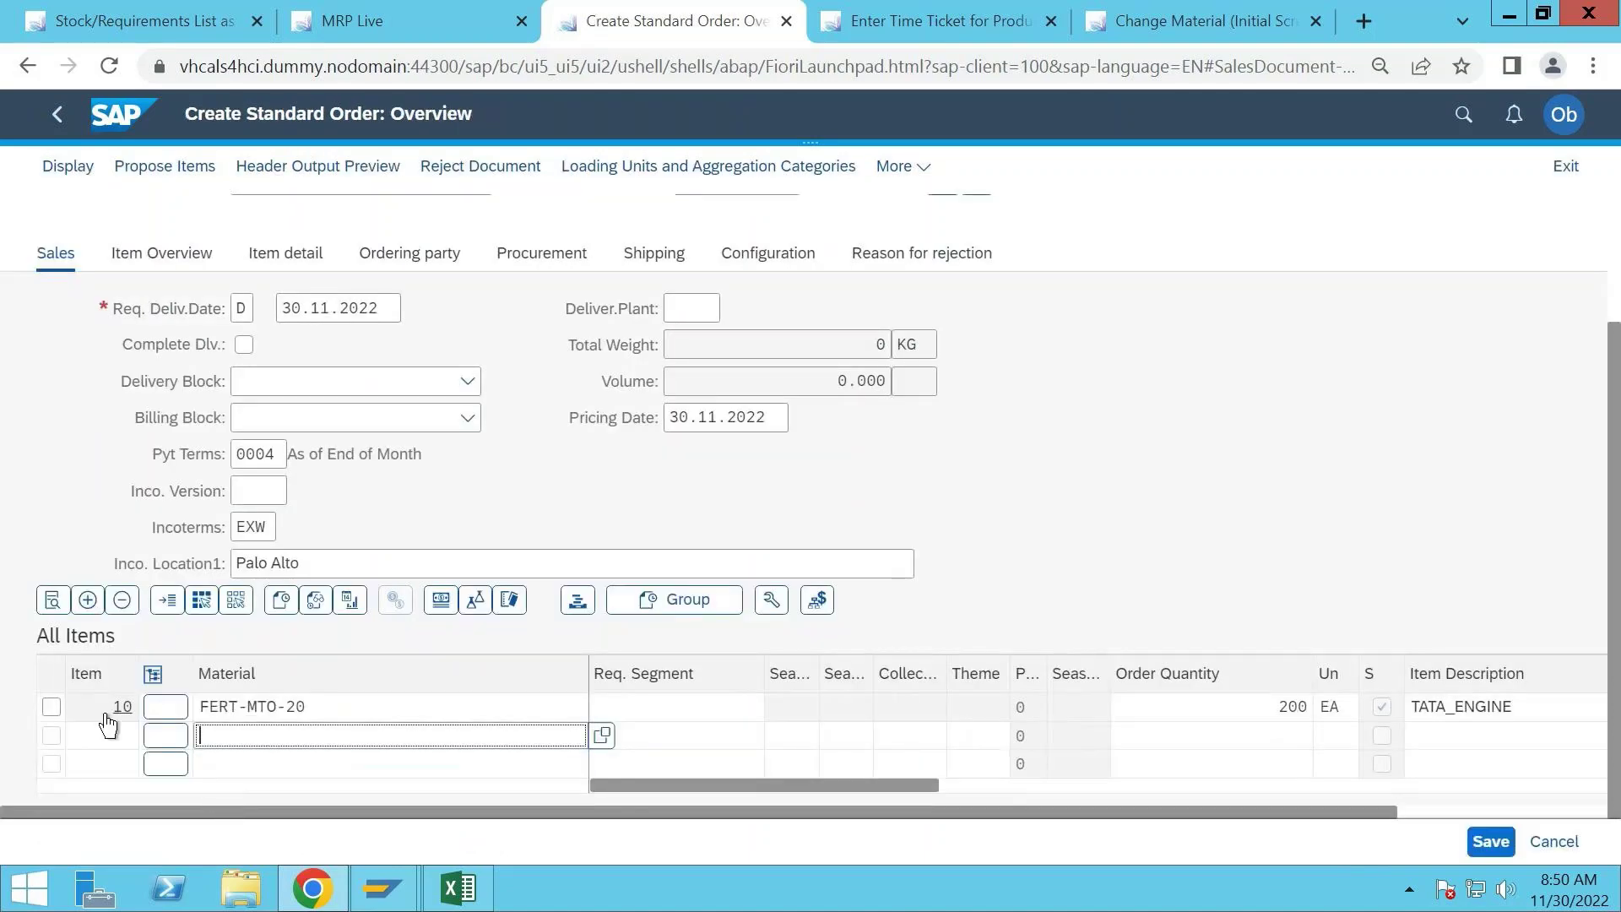
- Add pricing condition PPR0 with an amount of 100 to the FERT-MTO-20 item
left_click(108, 717)
double_click(155, 694)
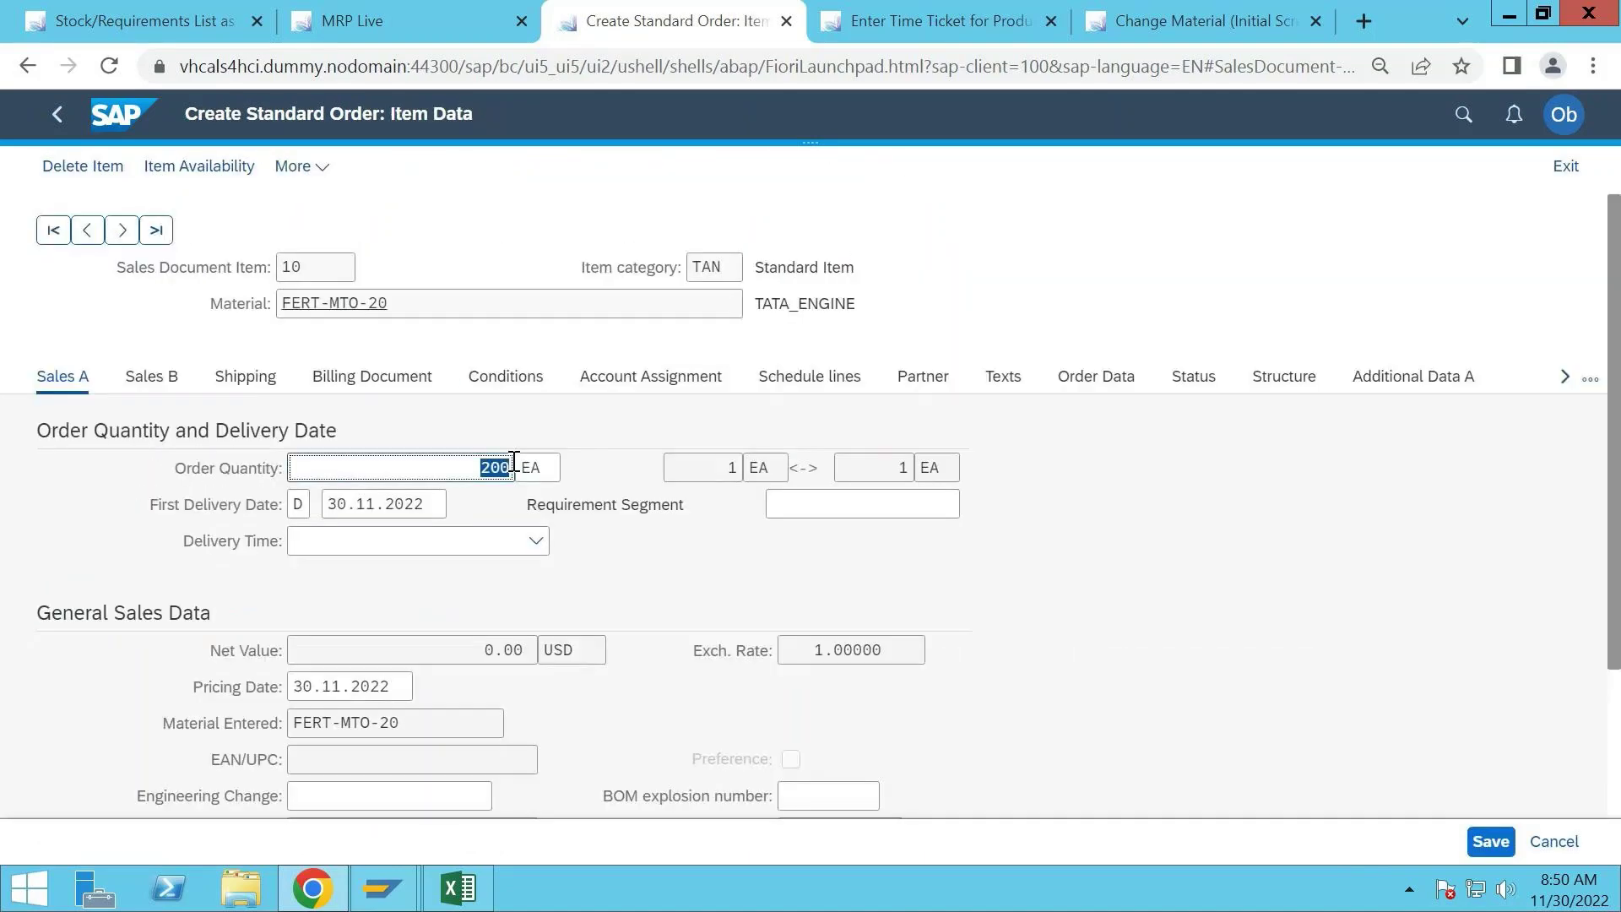
left_click(496, 380)
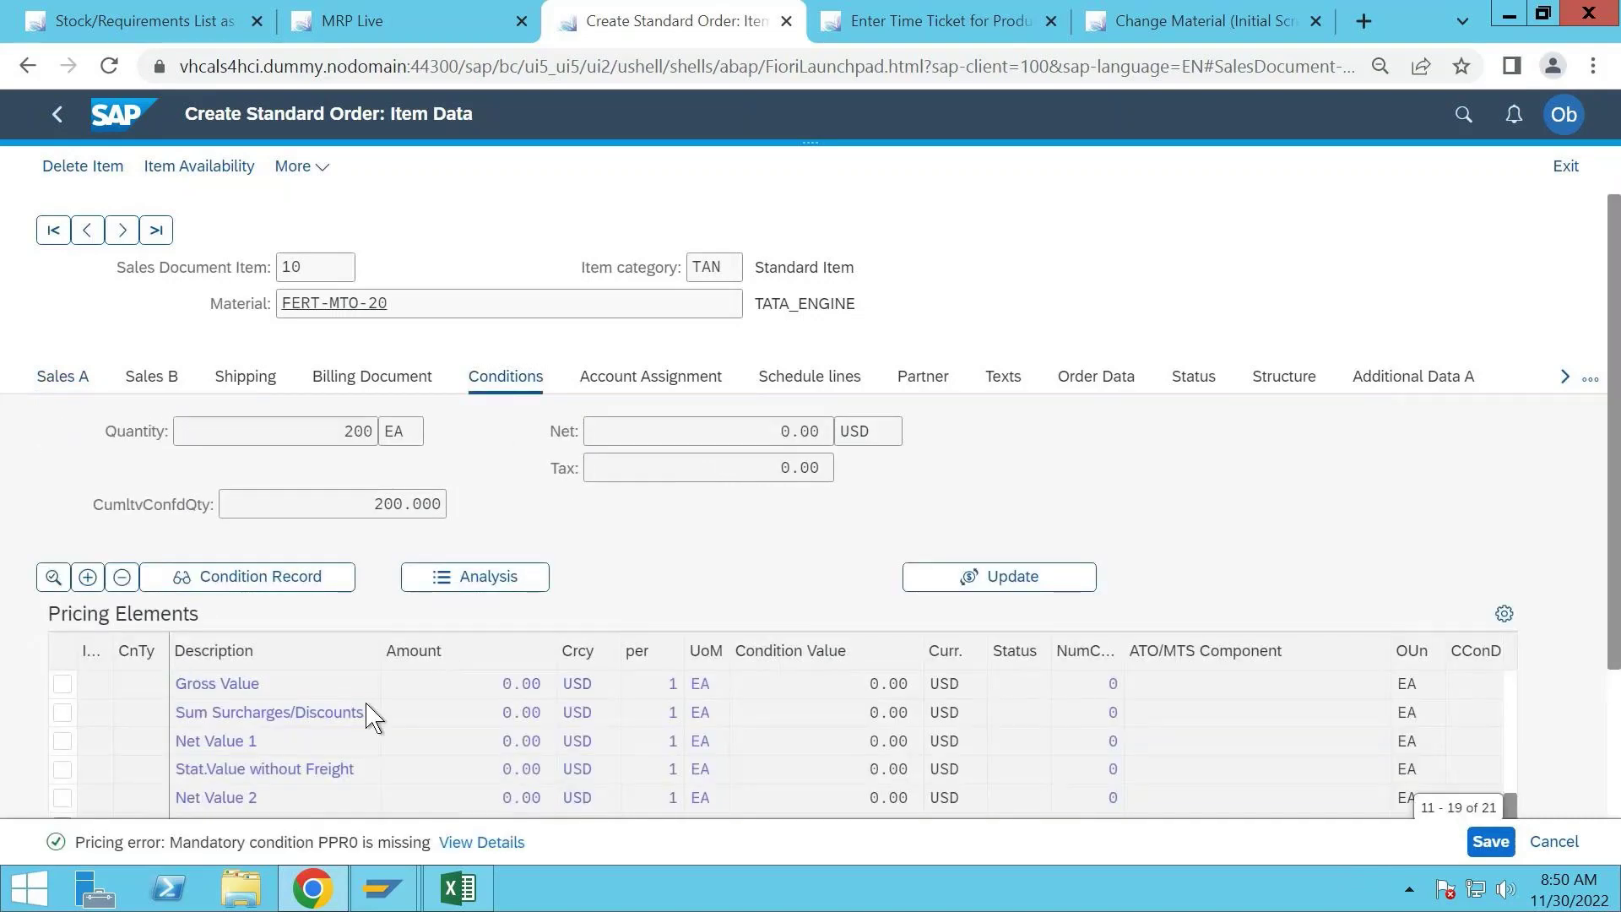
scroll(369, 718, "down", 3)
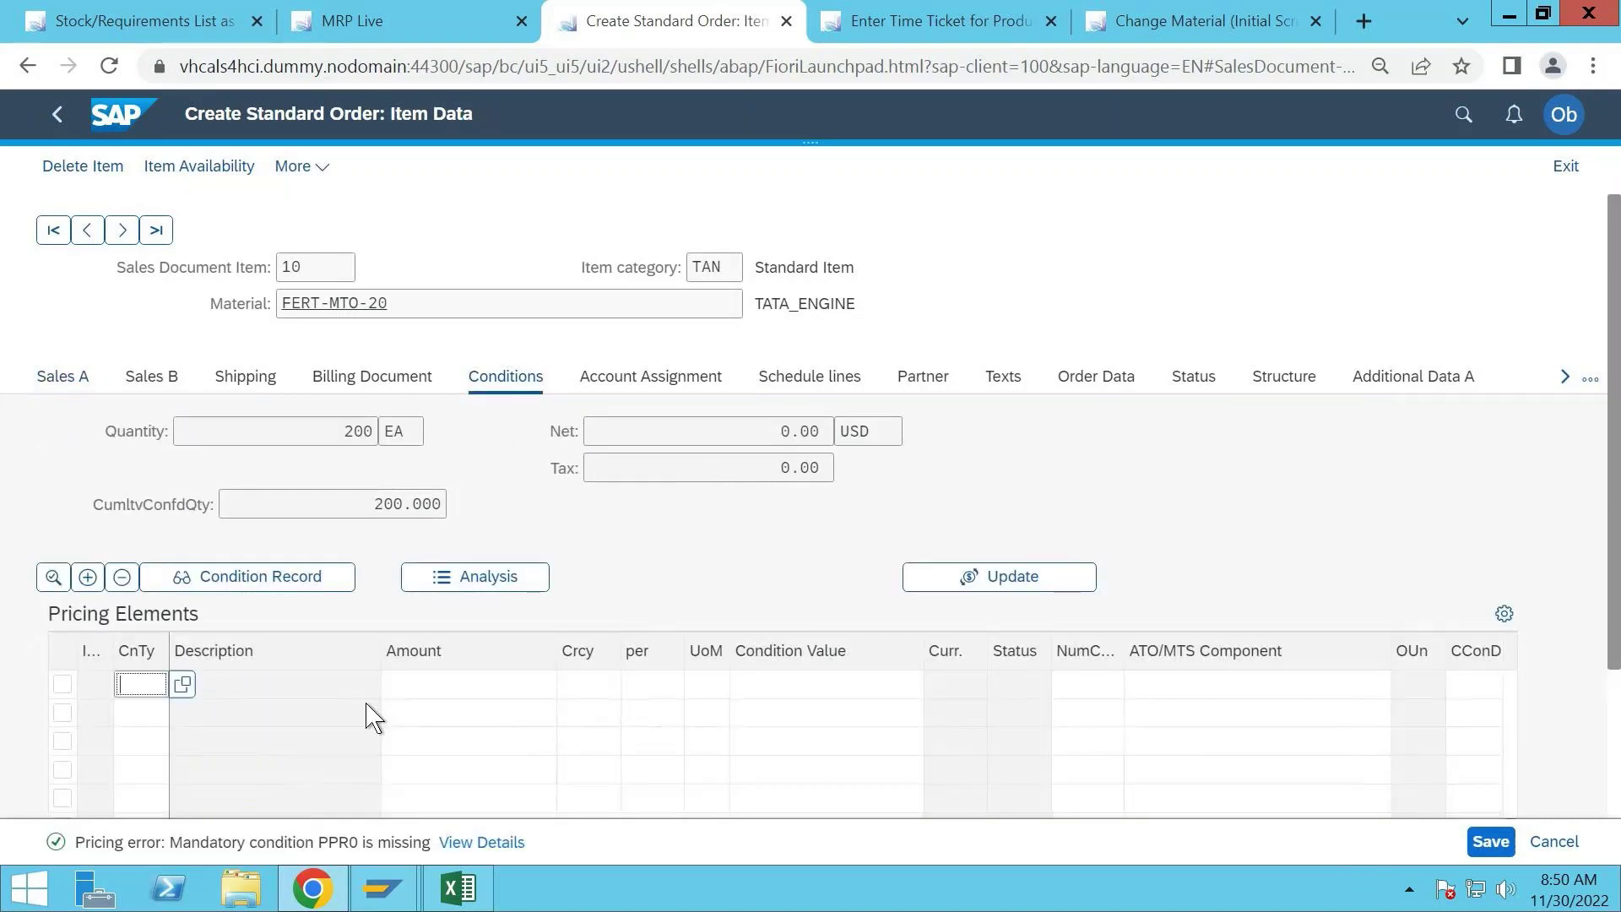
left_click(142, 686)
type("PPR0")
key("Tab")
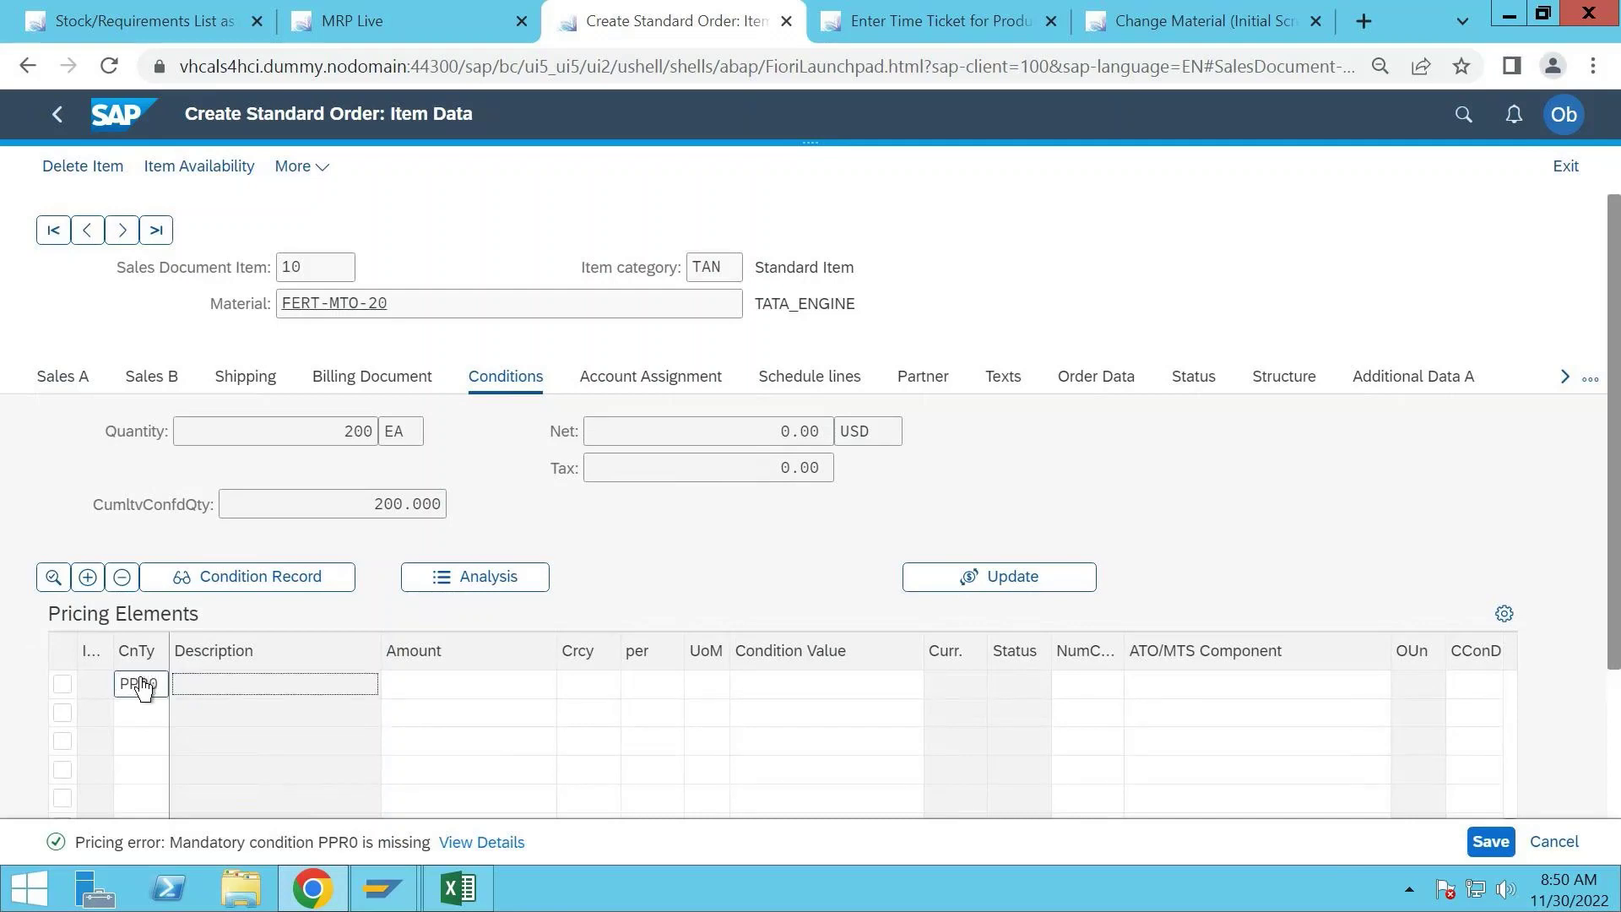
key("Tab")
type("100")
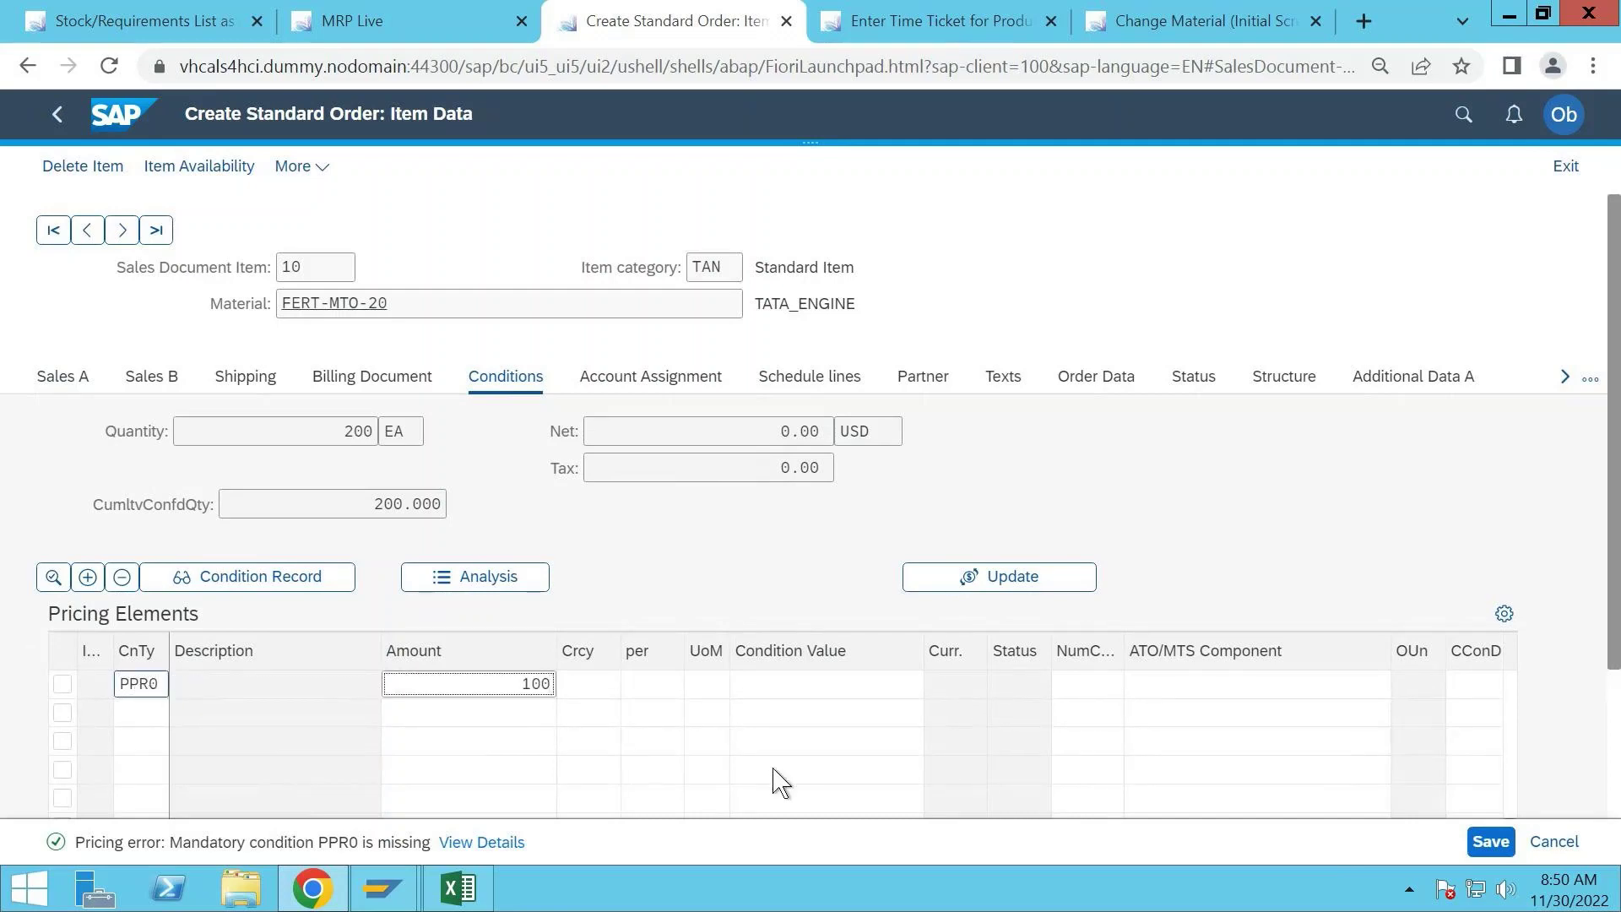
key("Return")
- Save the sales order as an incomplete document
left_click(1488, 846)
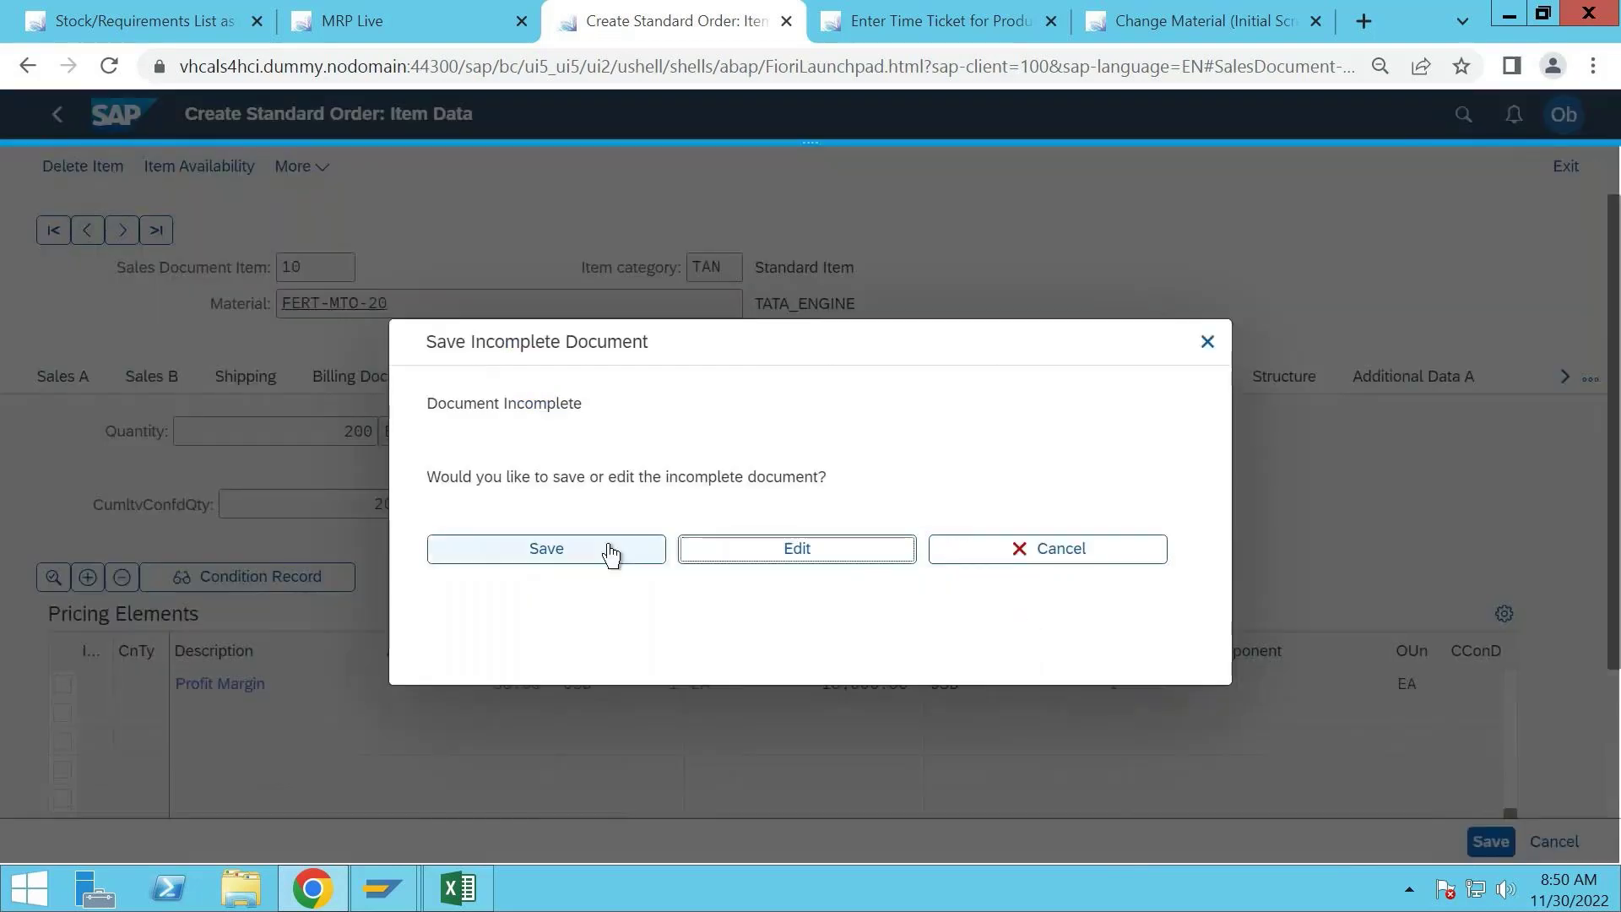
left_click(611, 551)
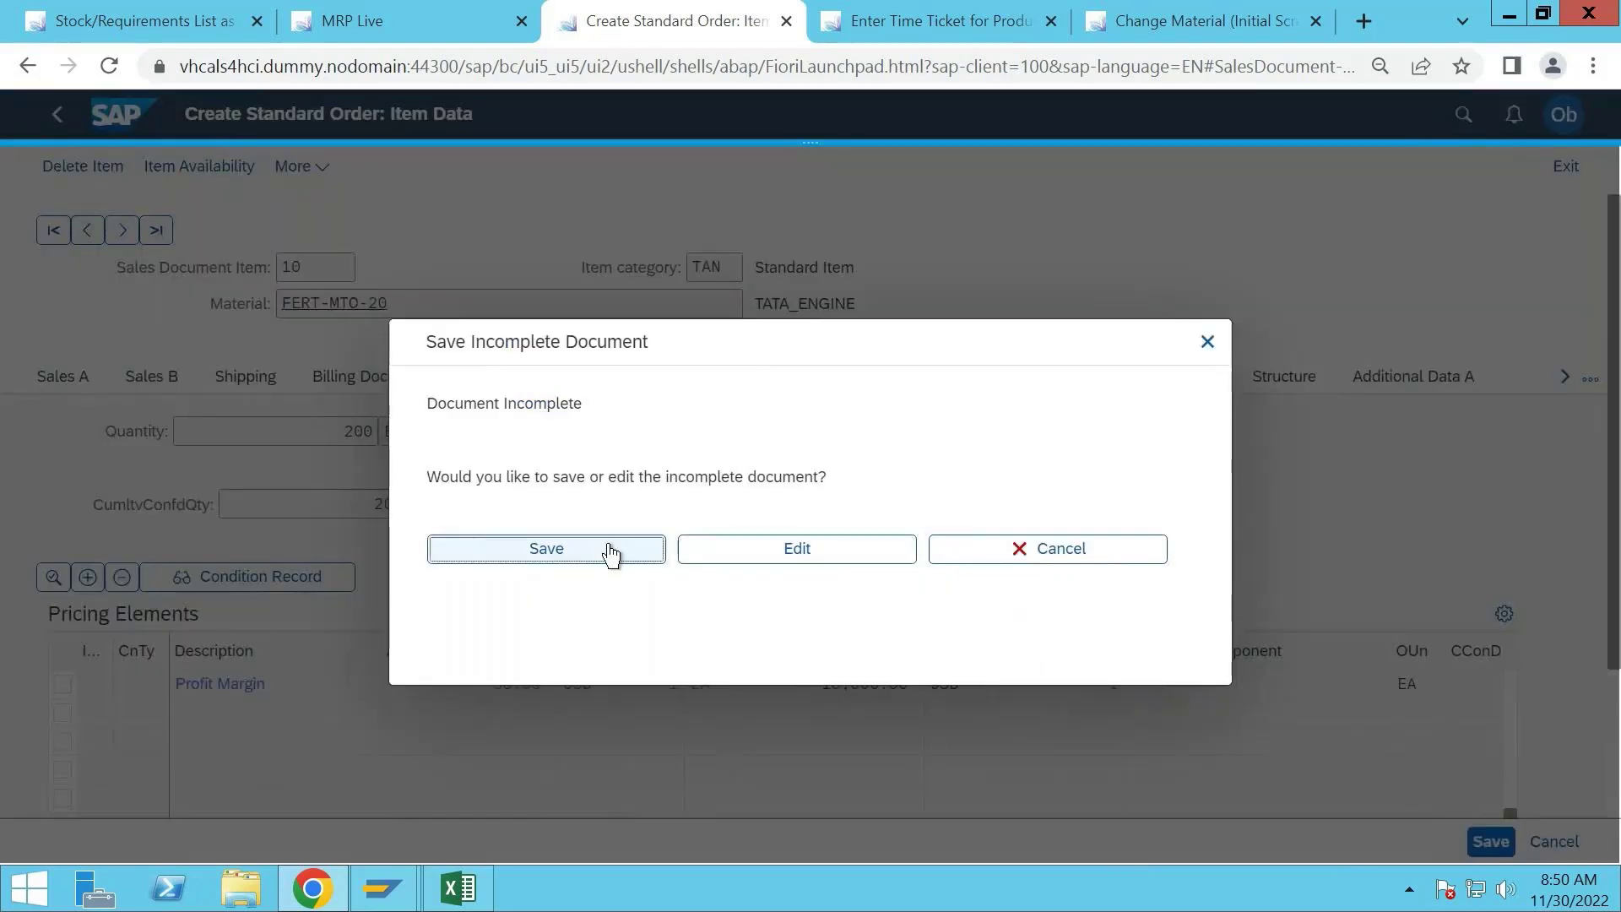
left_click(611, 551)
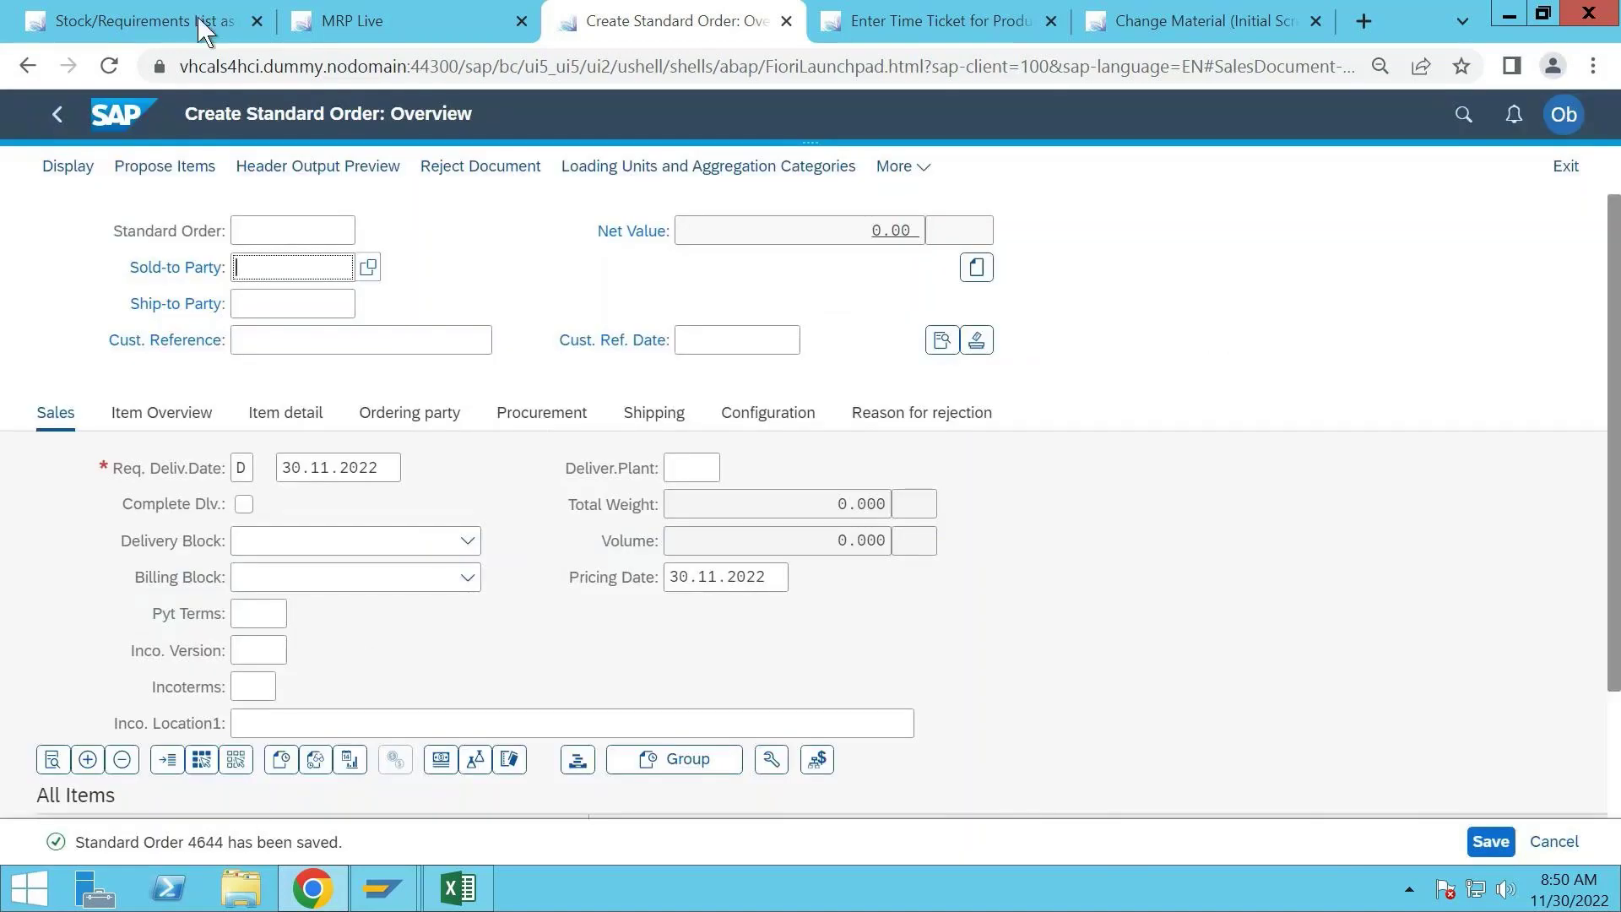
- Refresh the stock/requirements list of FERT-MTO-20 to check the new sales order's requirement
left_click(184, 19)
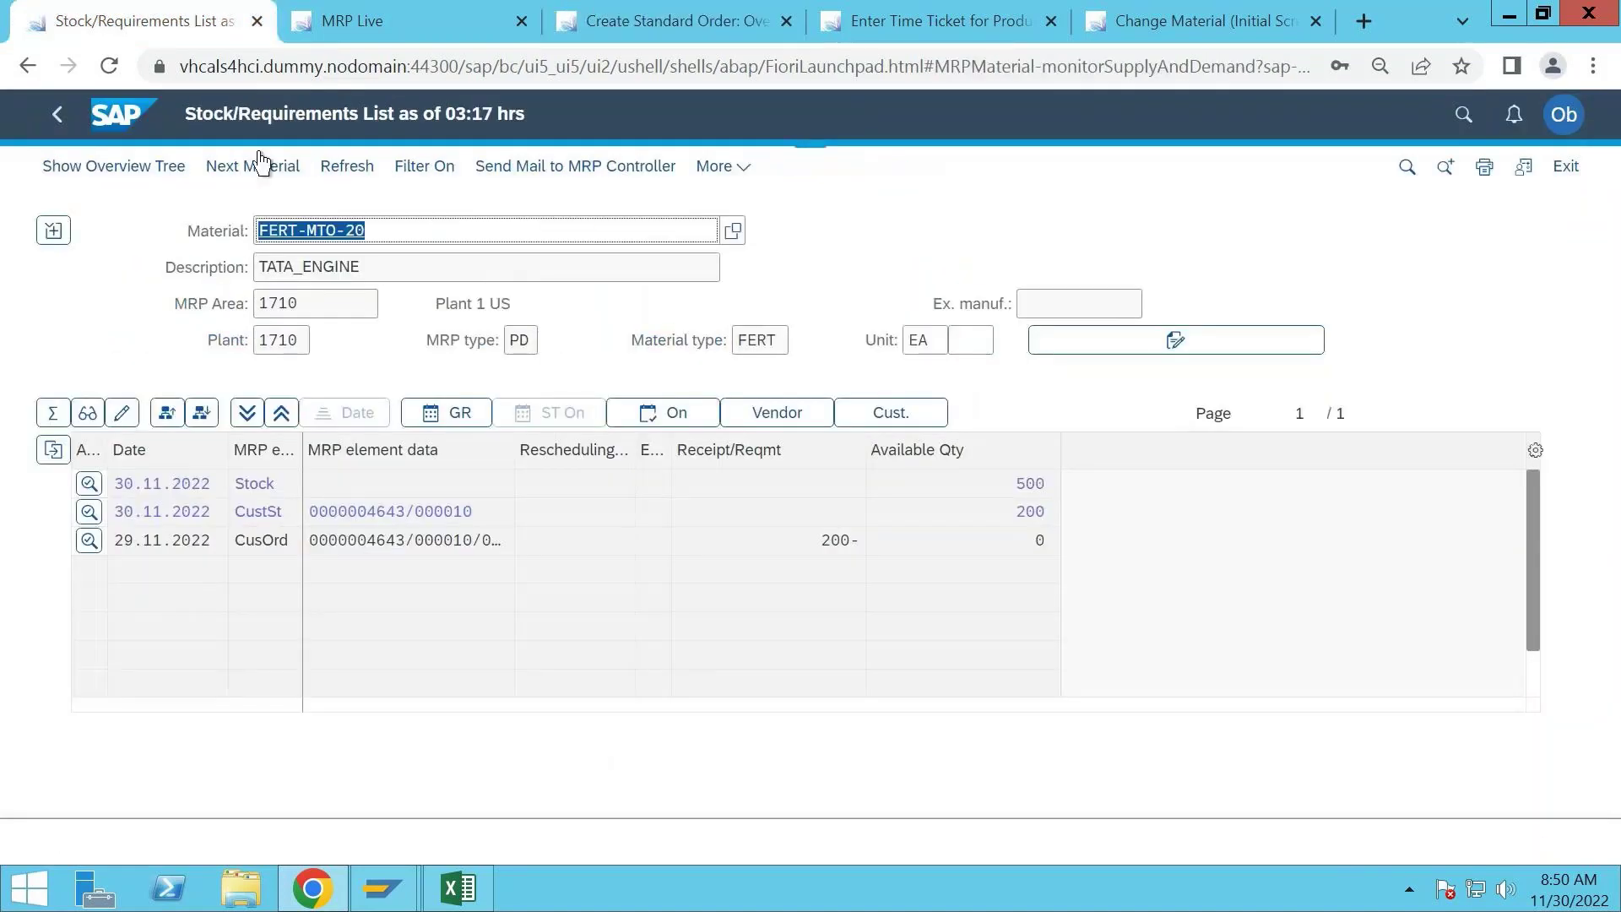
left_click(355, 169)
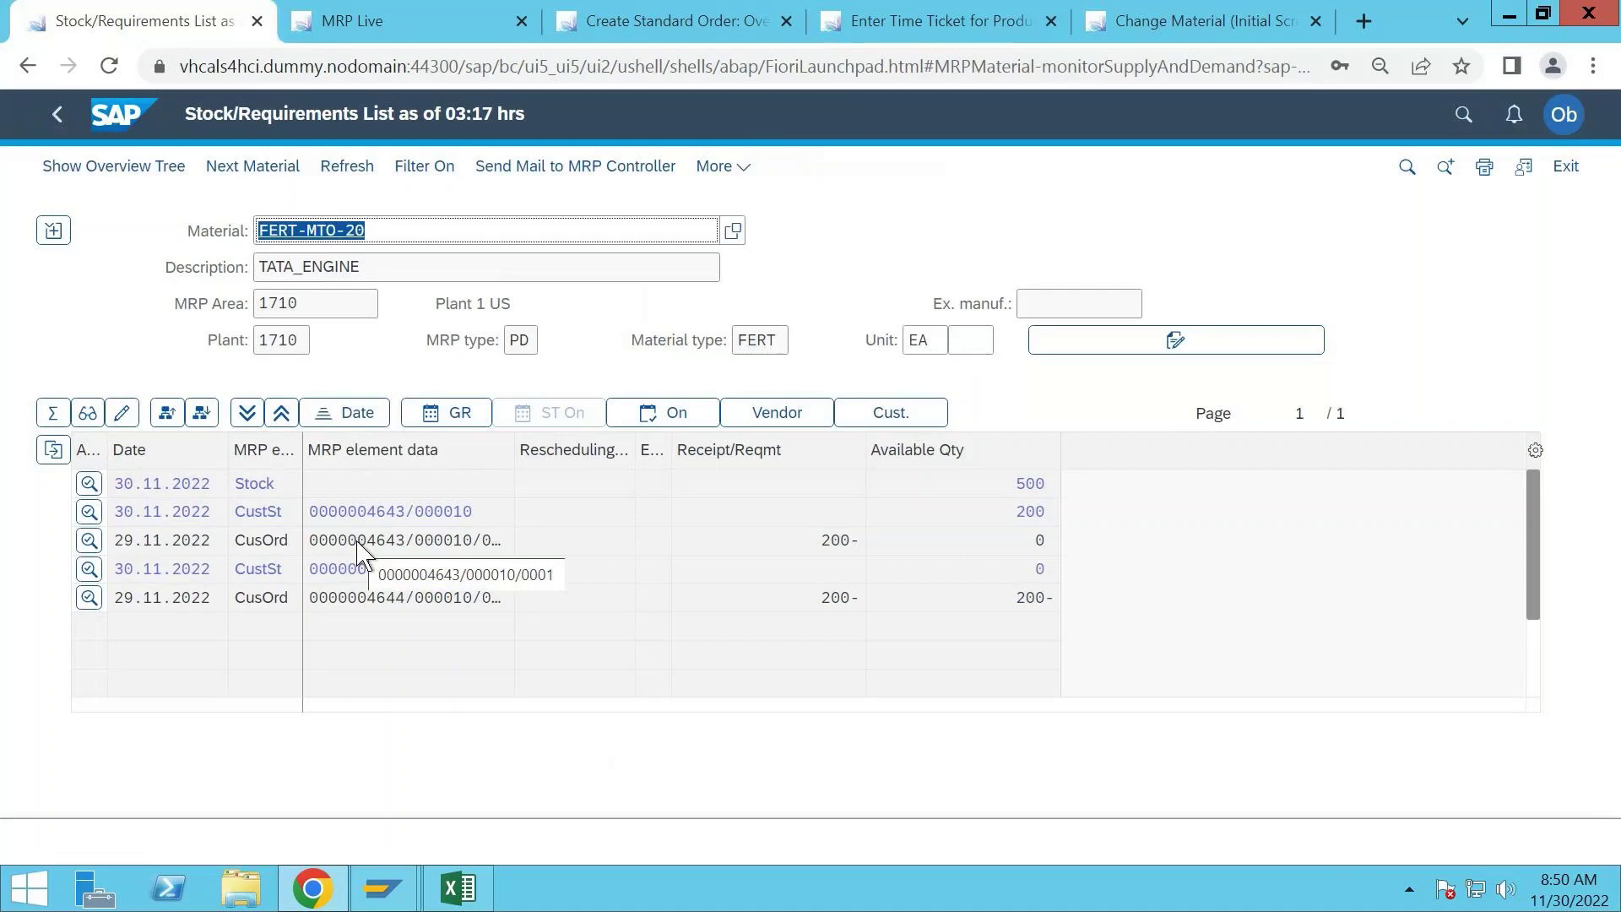
- Display the stock/requirements list of raw material ROH-MT0-20 and refresh it
left_click(296, 233)
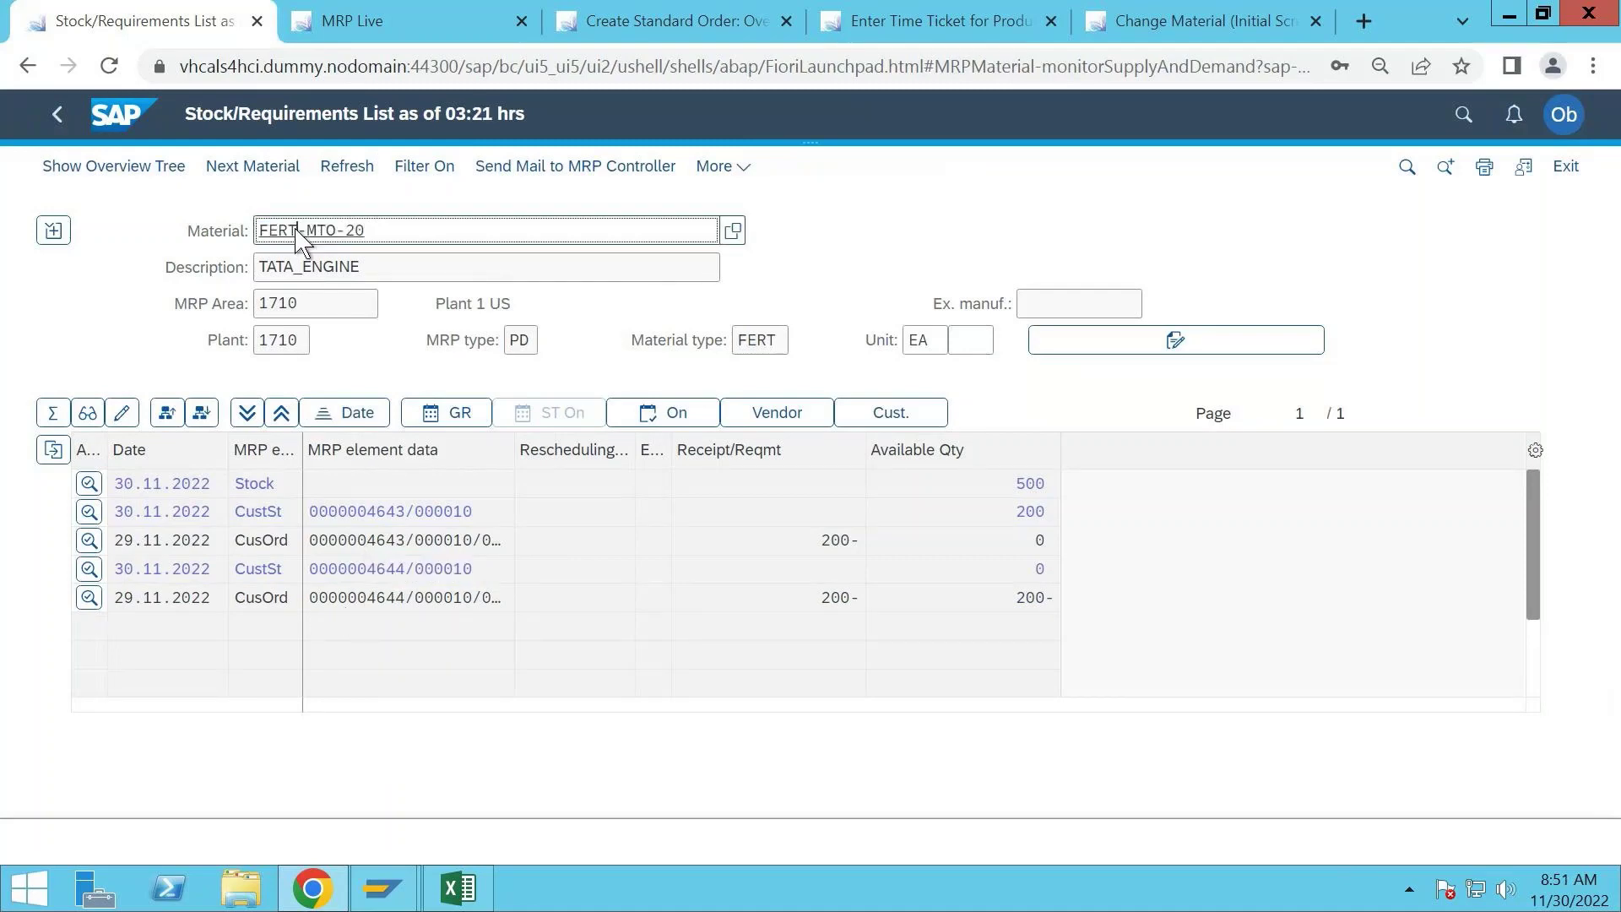
key("BackSpace")
key("BackSpace")
key("BackSpace")
key("BackSpace")
type("ROH")
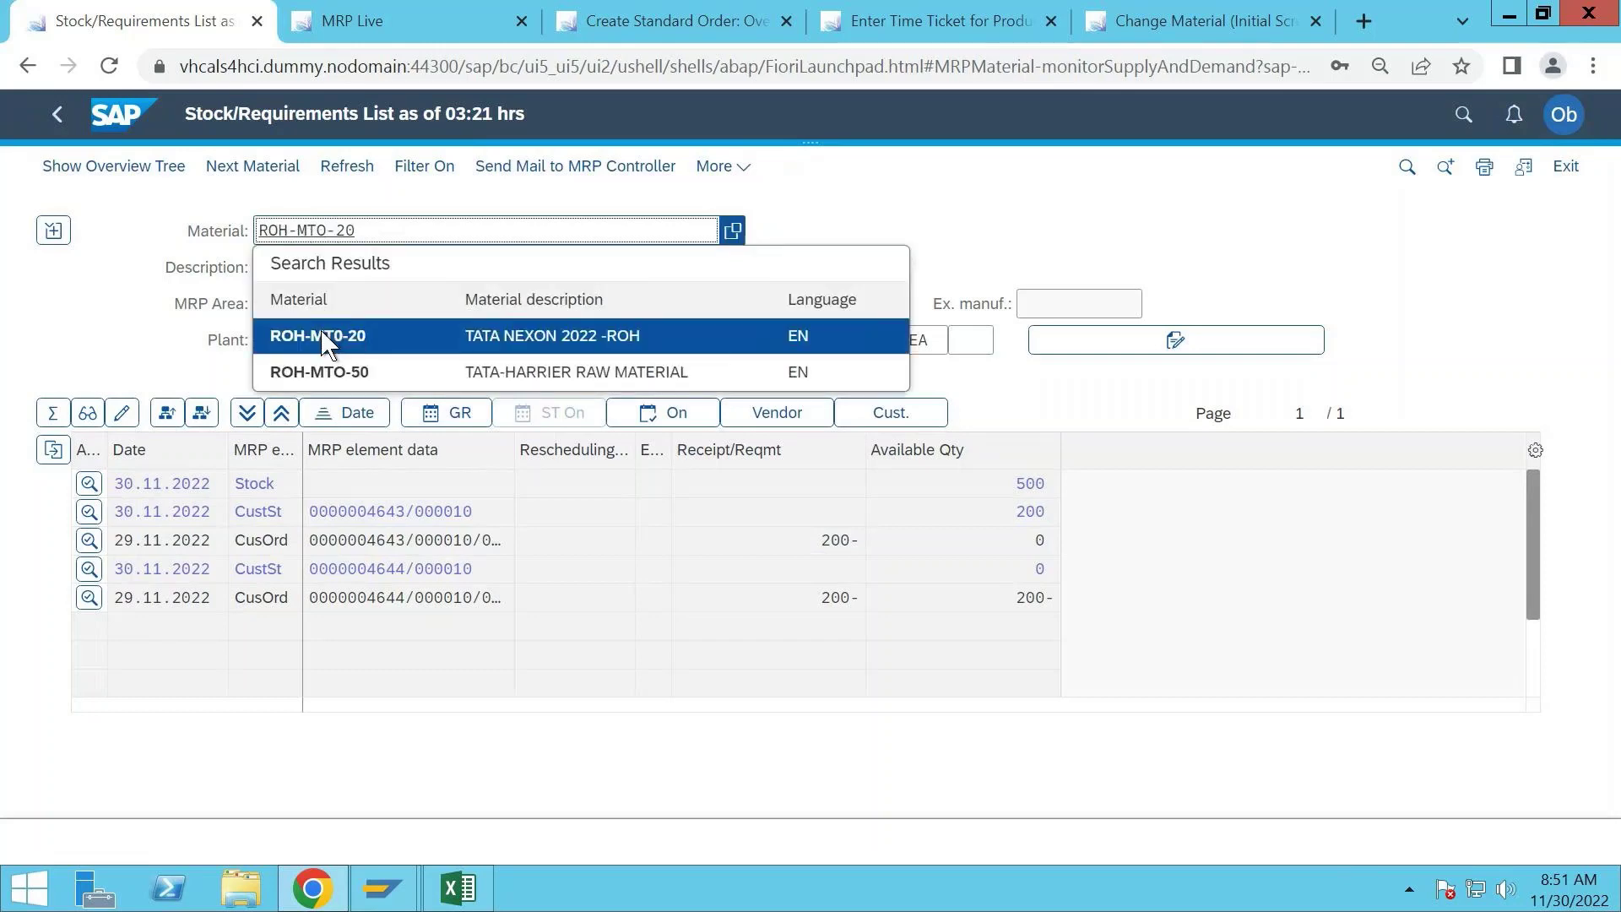
left_click(325, 338)
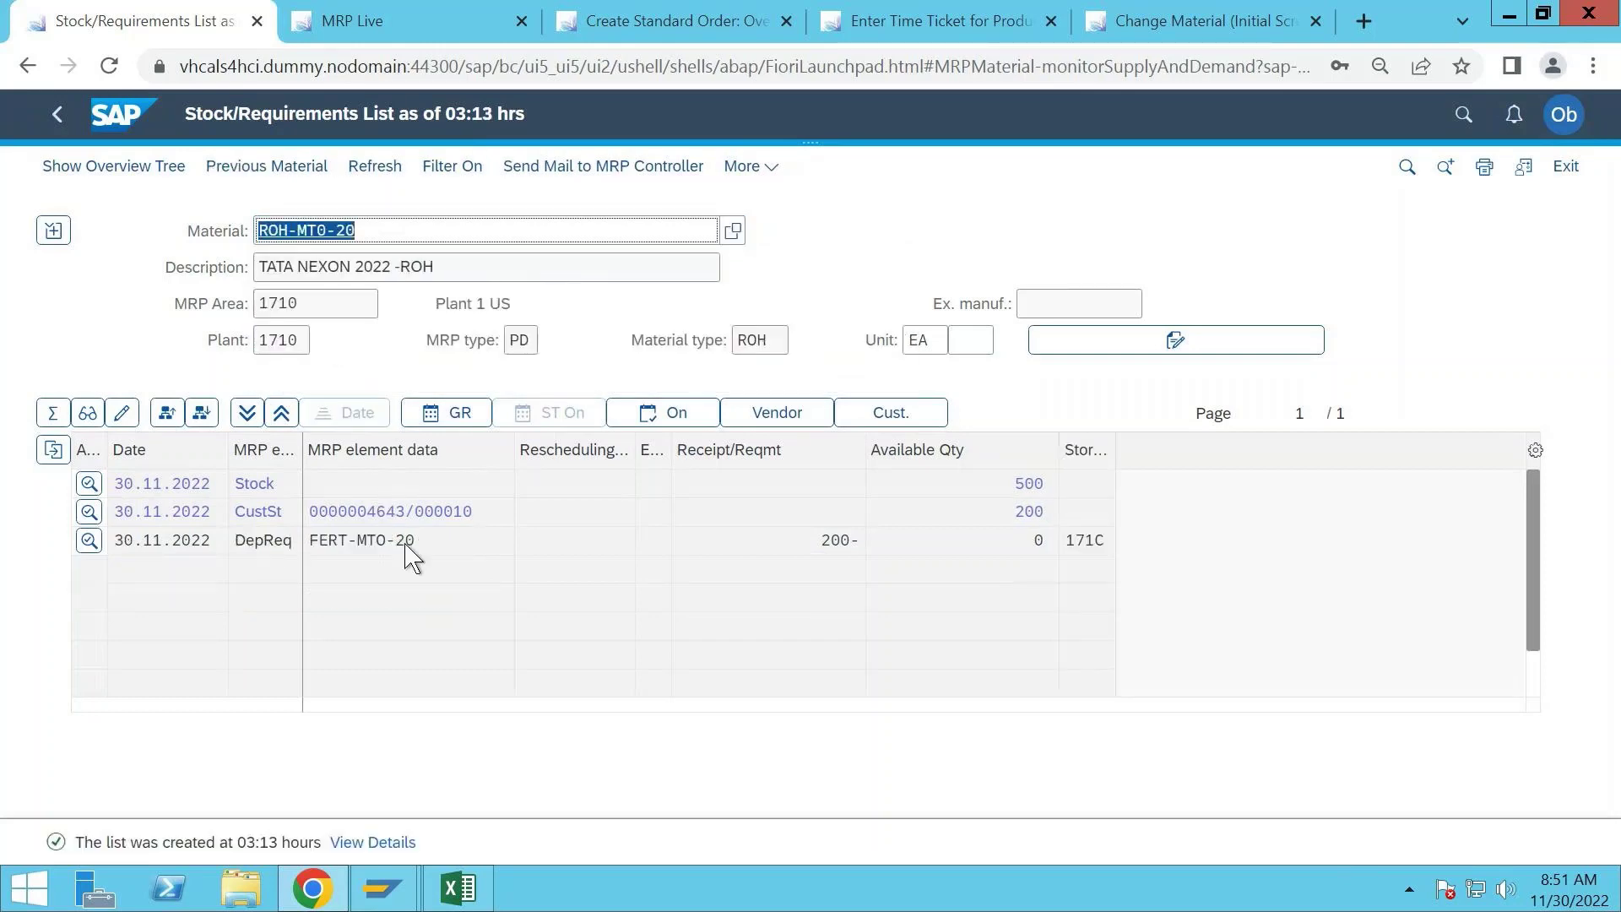
left_click(372, 168)
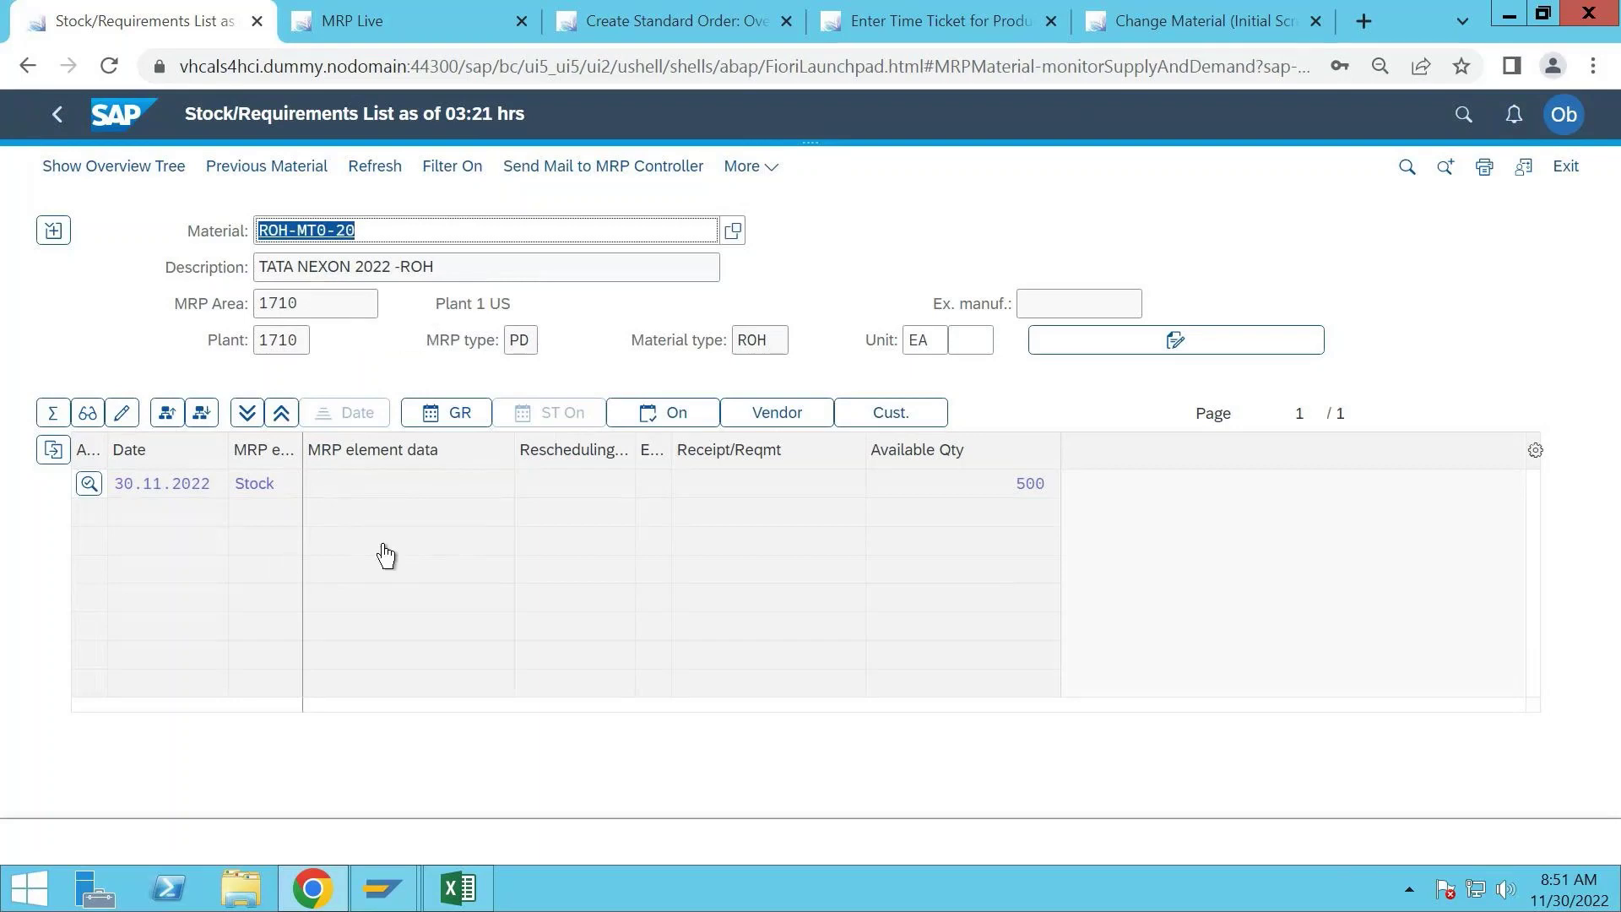
- Display the stock/requirements list of finished material FERT-MTO-20
left_click(288, 237)
key("BackSpace")
key("BackSpace")
key("BackSpace")
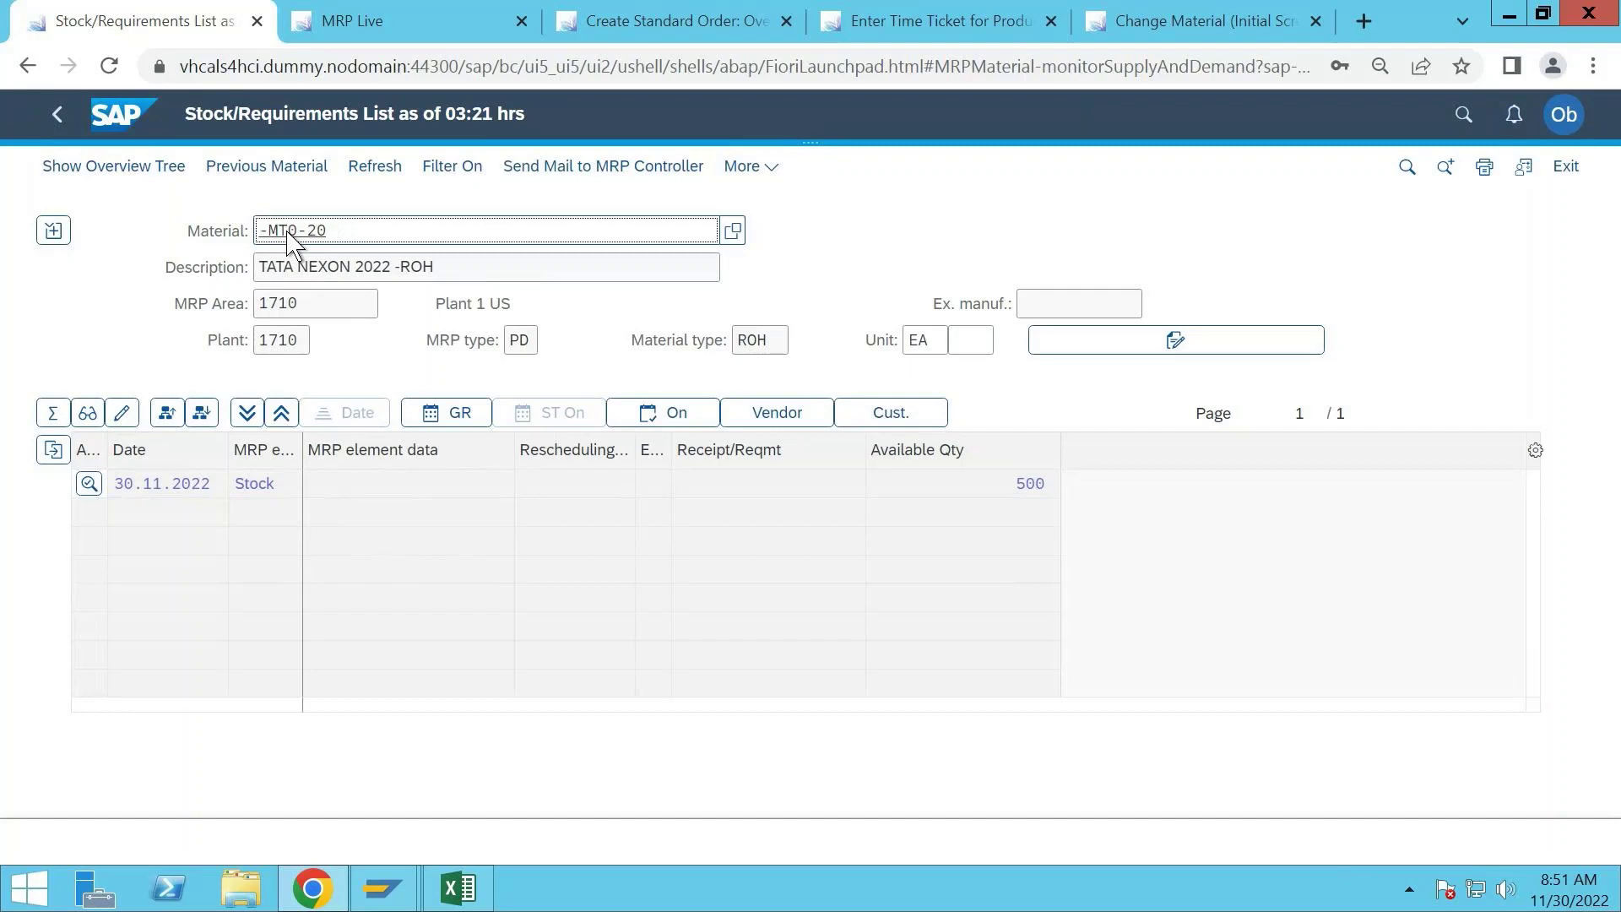
type("FERT")
left_click(321, 336)
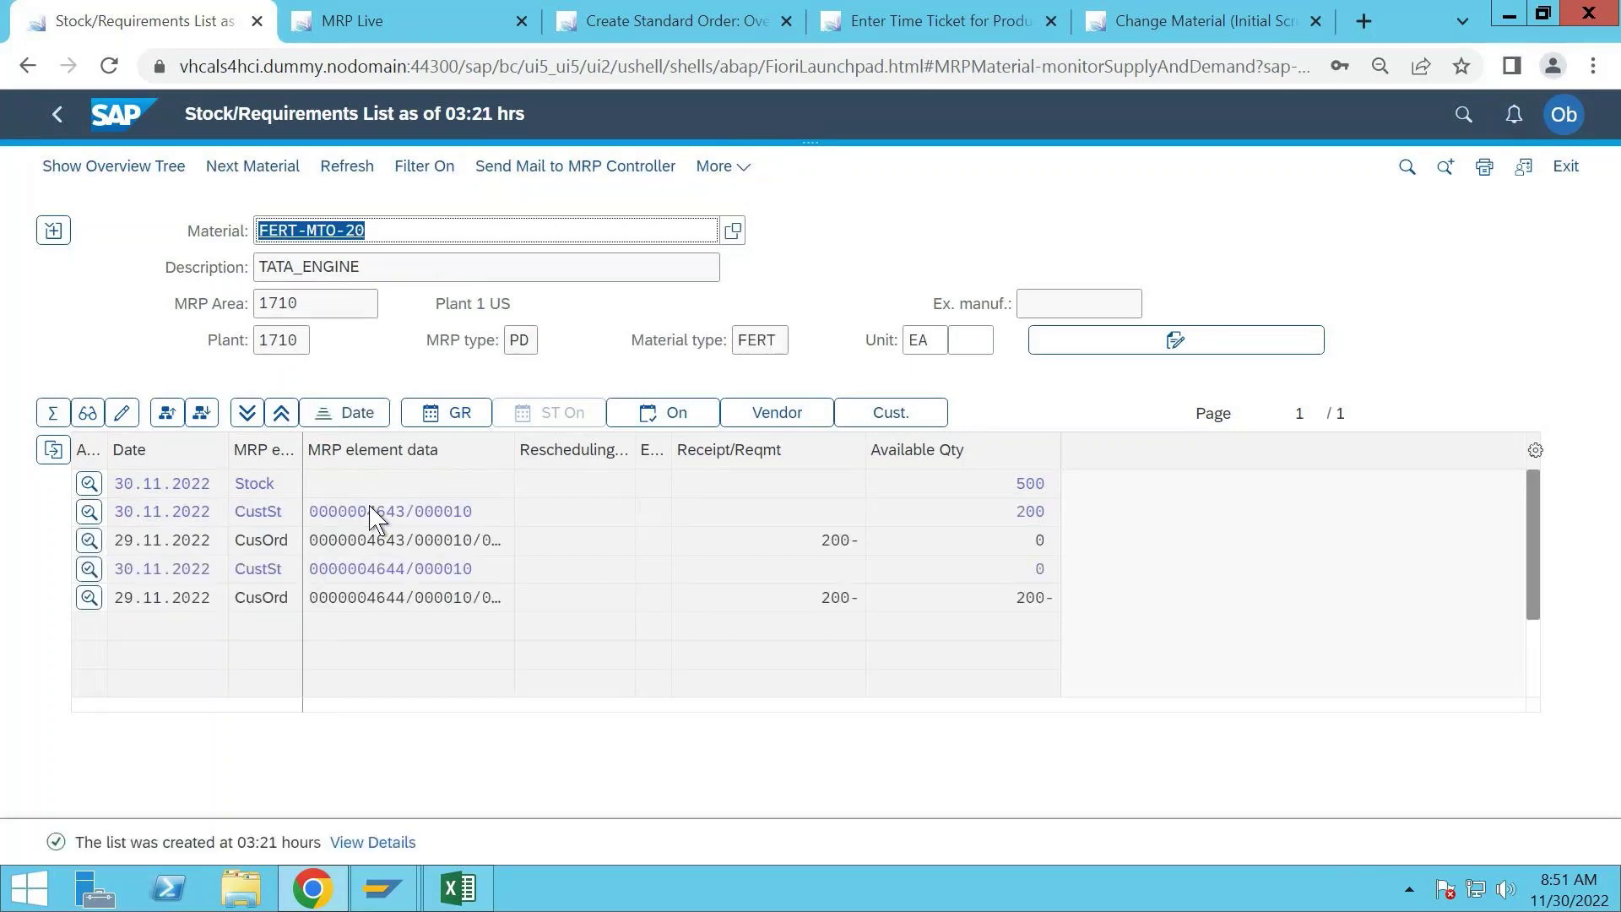
- View the additional data of the second and first sales orders' customer stock elements, closing each dialog
left_click(397, 571)
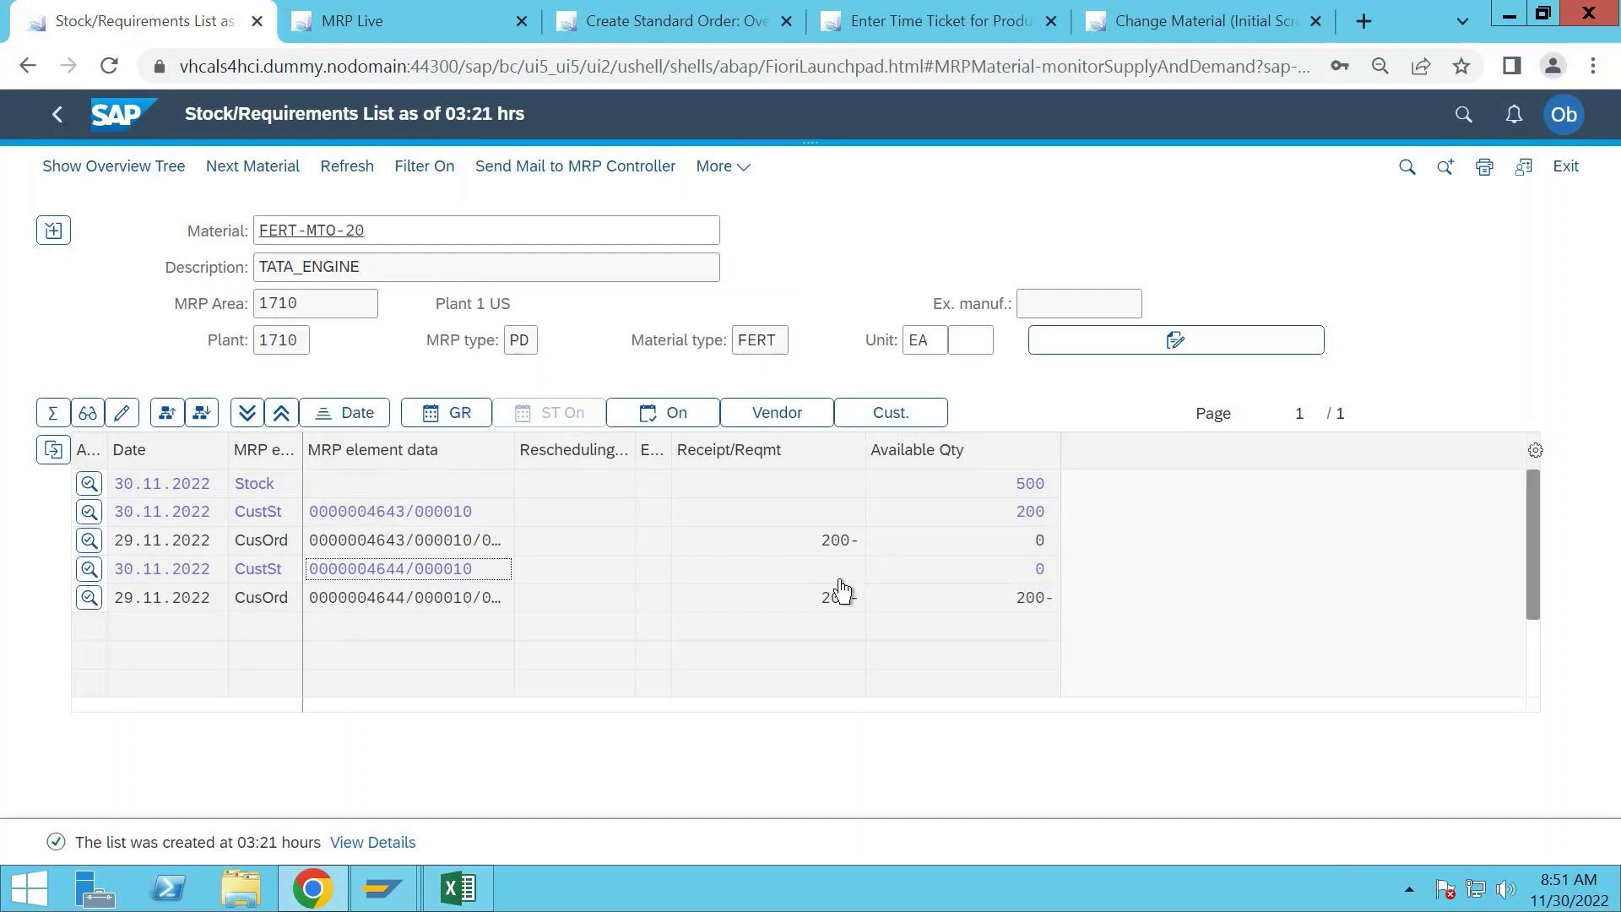
left_click(89, 573)
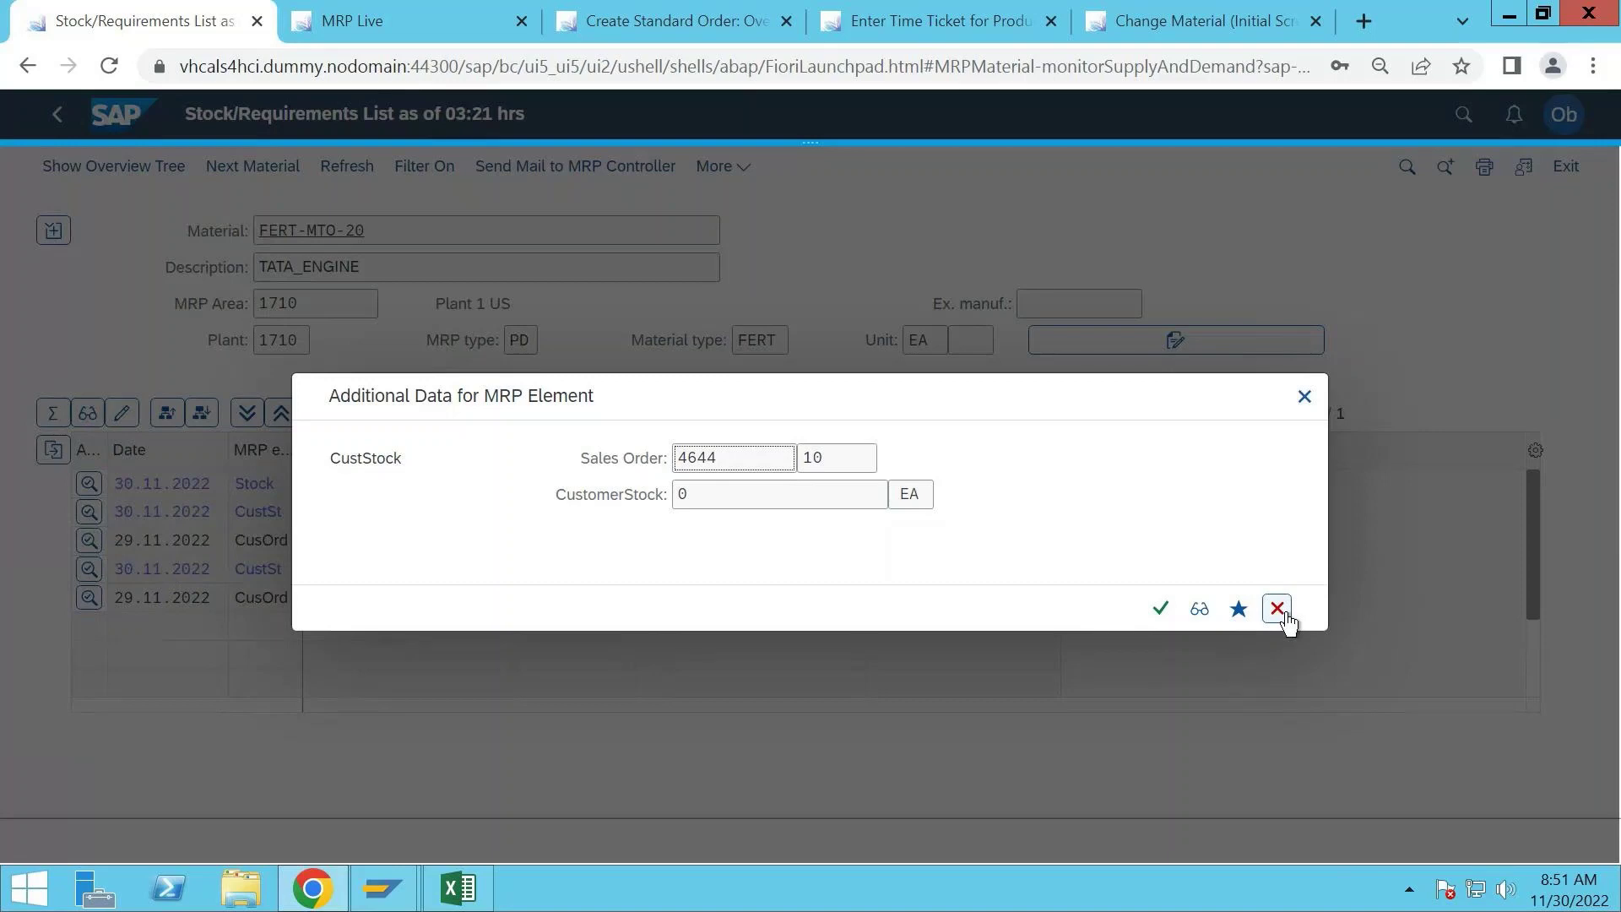
left_click(1304, 398)
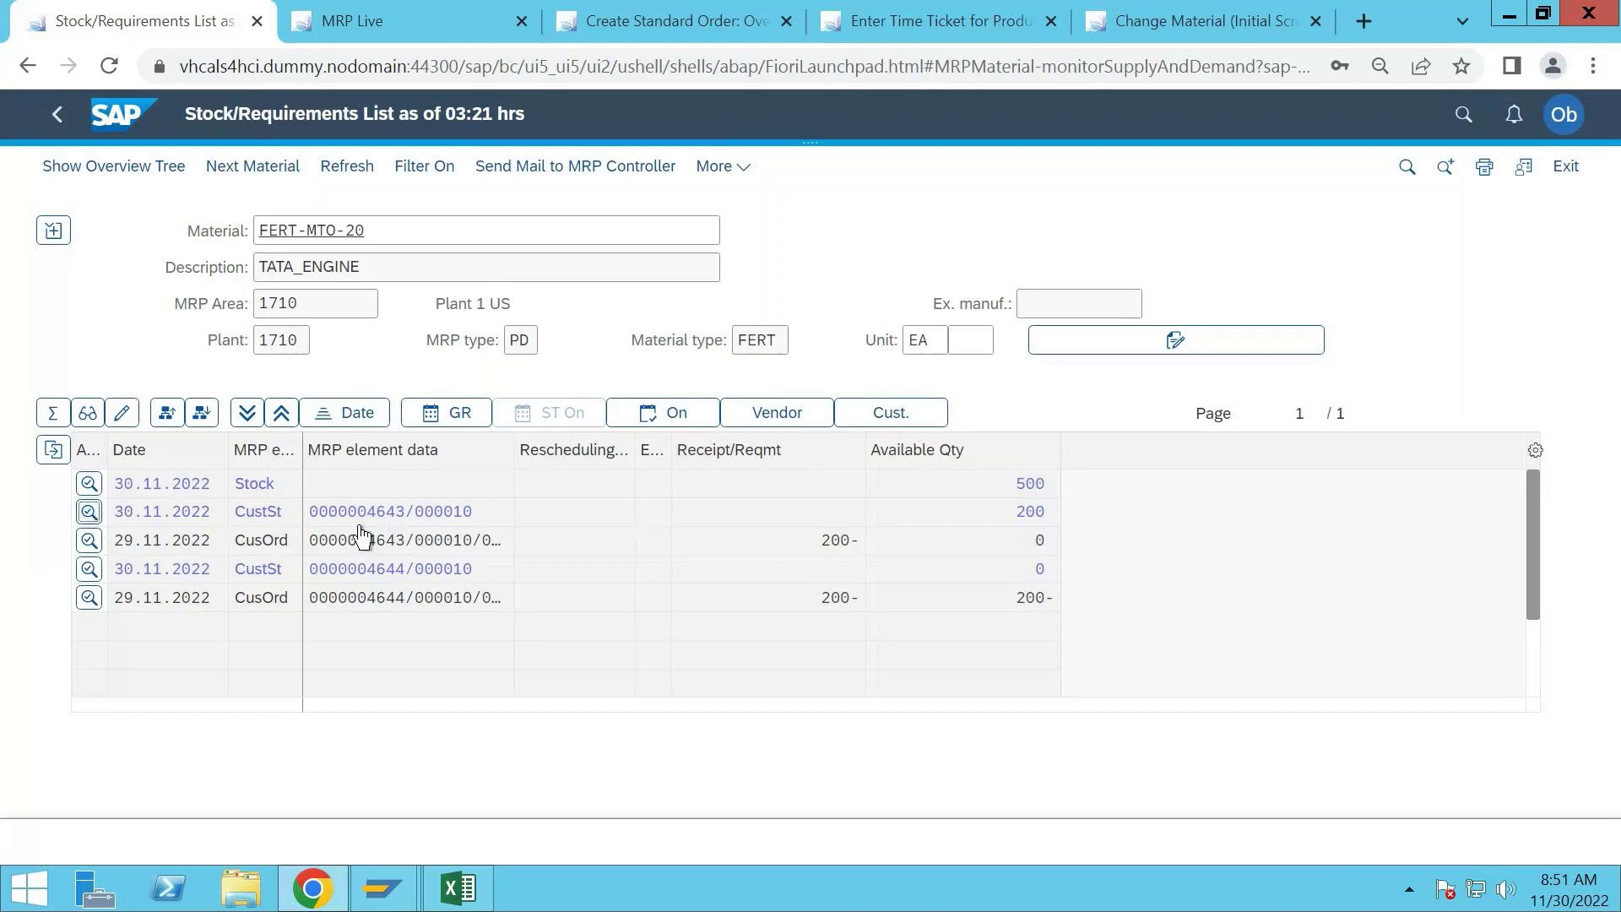
key("Return")
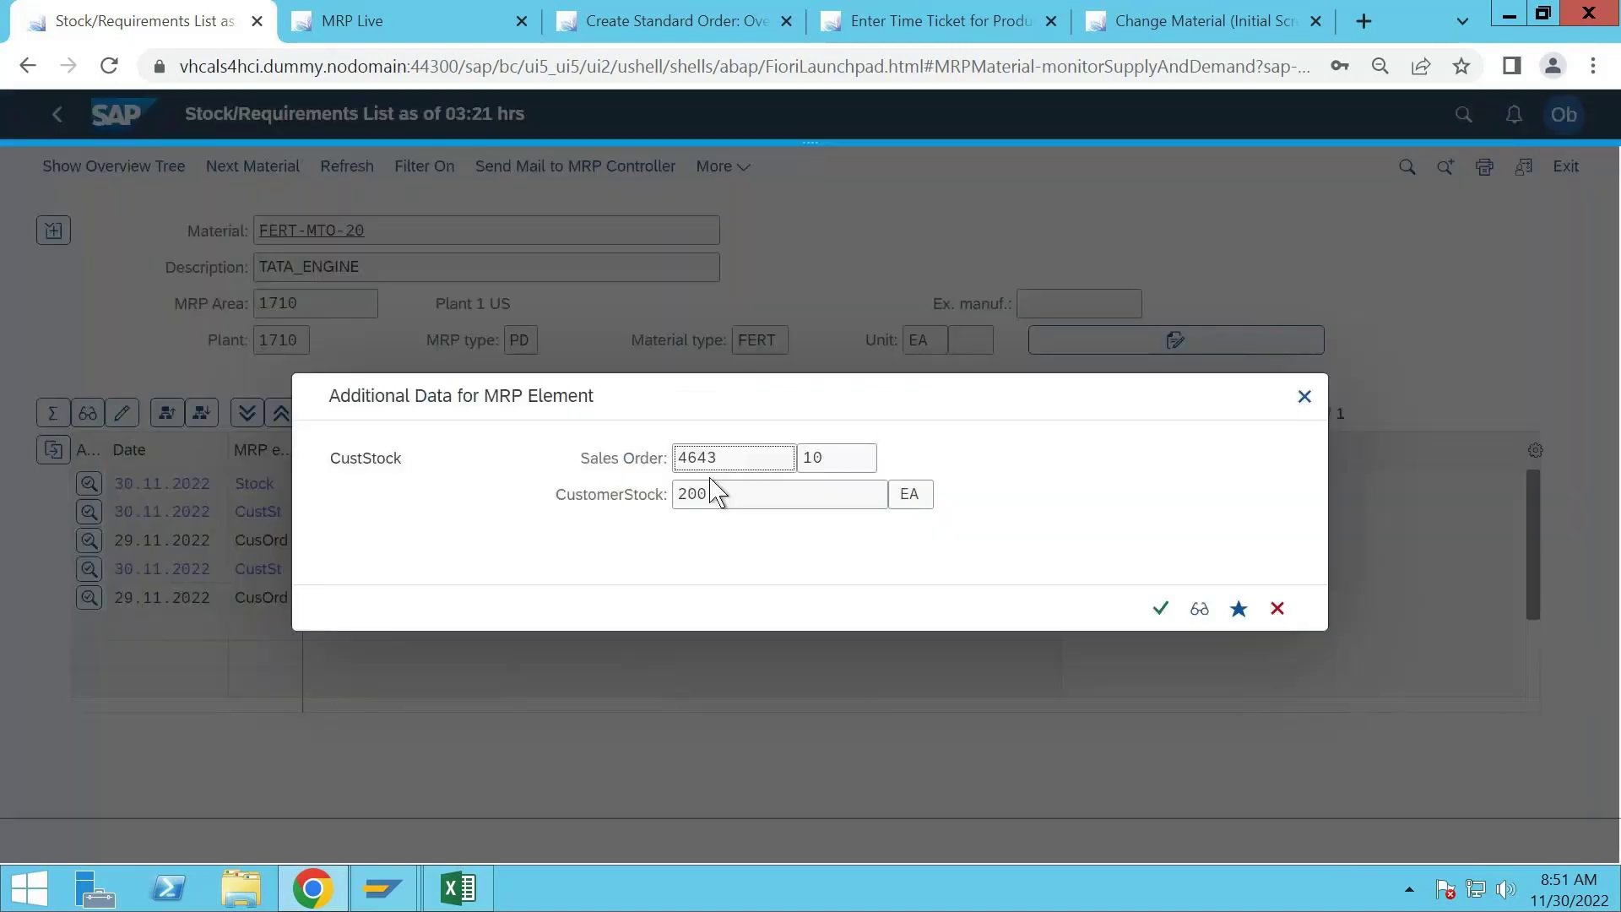
left_click(1275, 609)
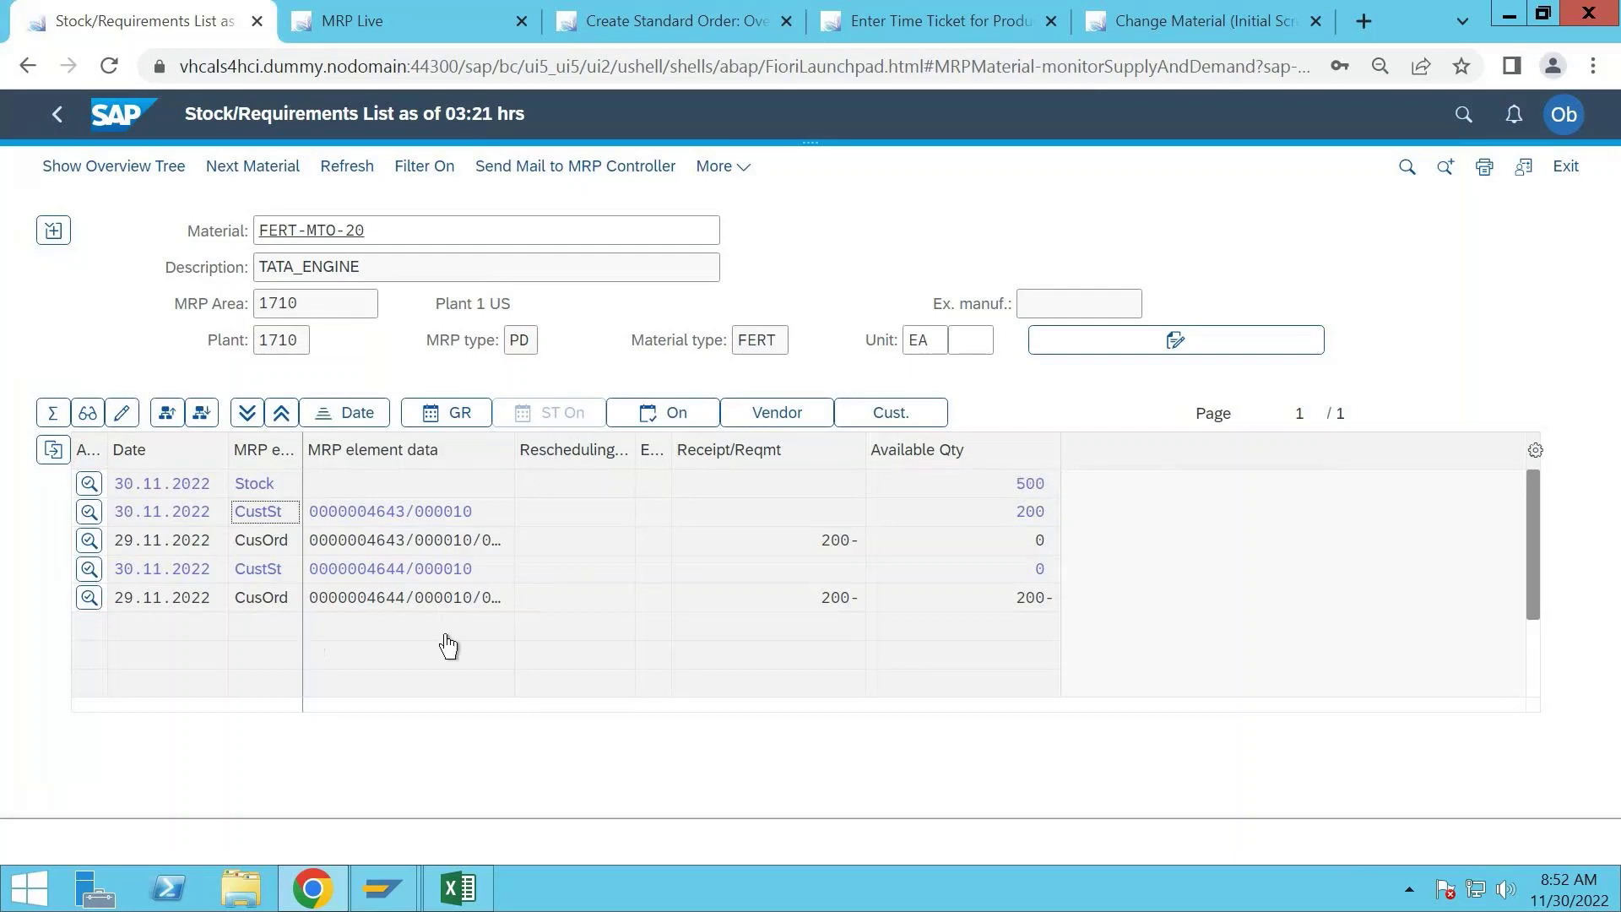
- Run MRP Live for FERT-MTO-20 in plant 1710 with planning mode 1
left_click(411, 35)
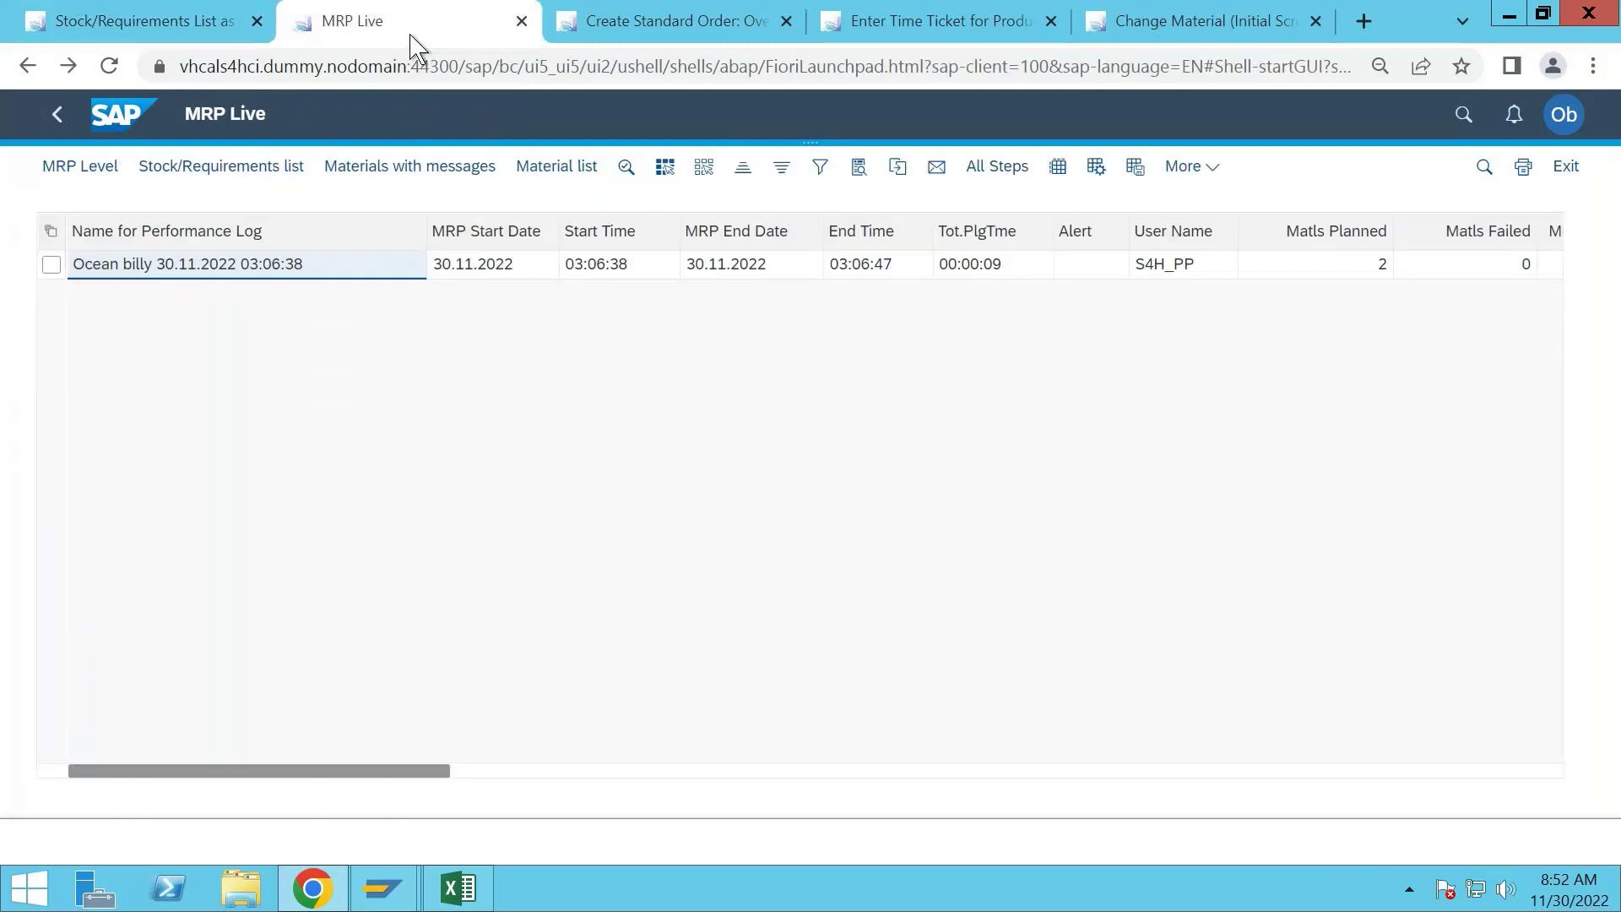
left_click(56, 114)
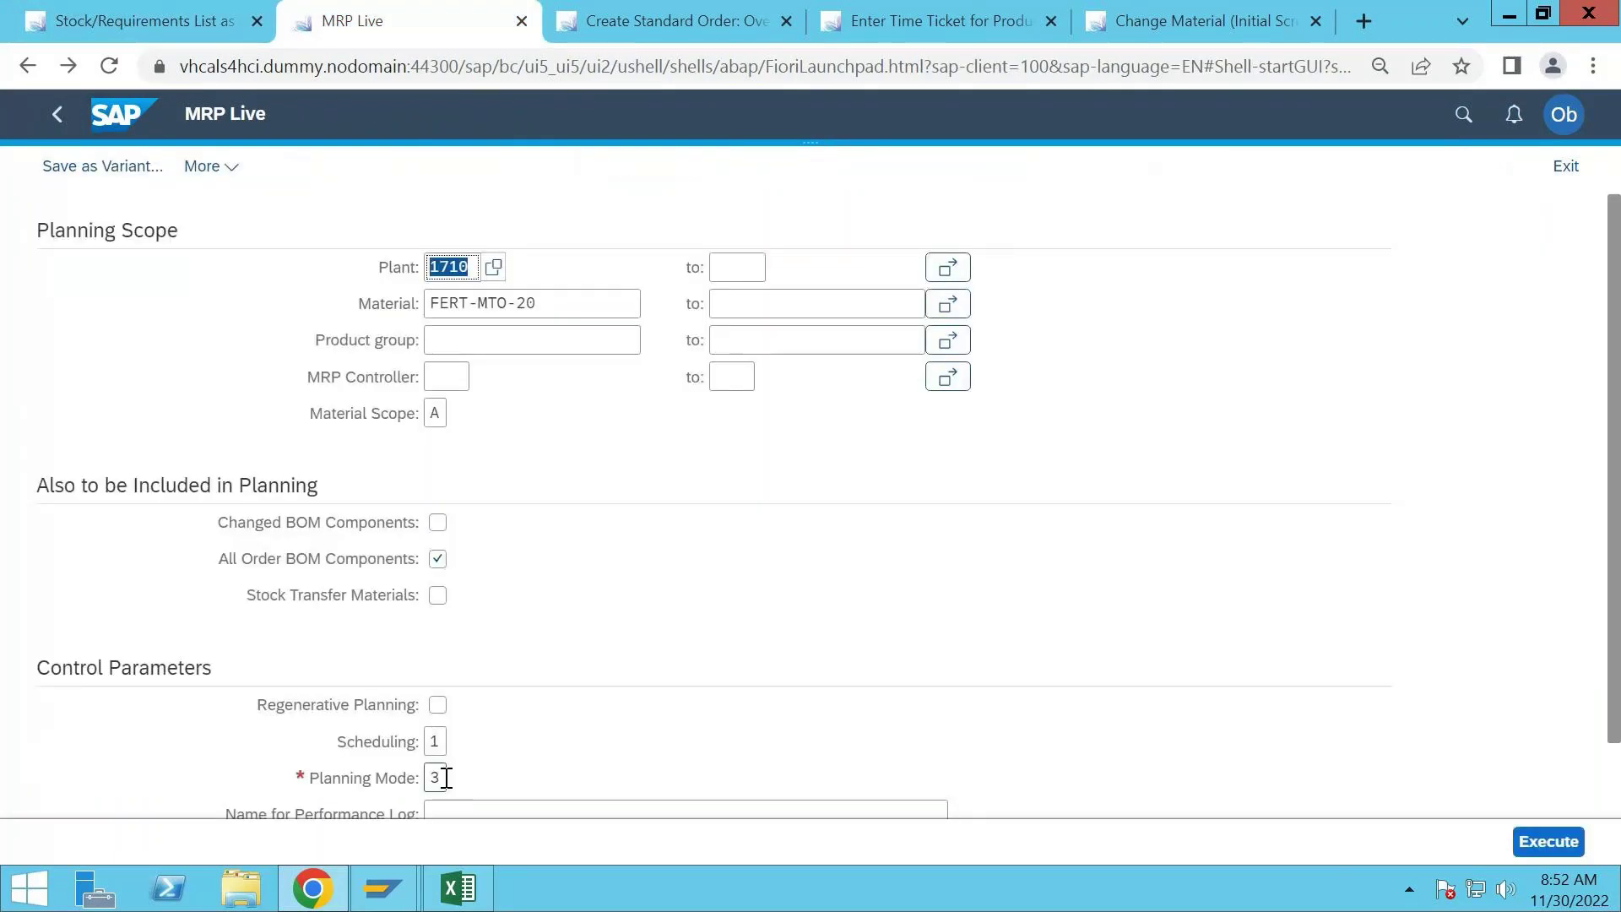
left_click(445, 778)
double_click(445, 777)
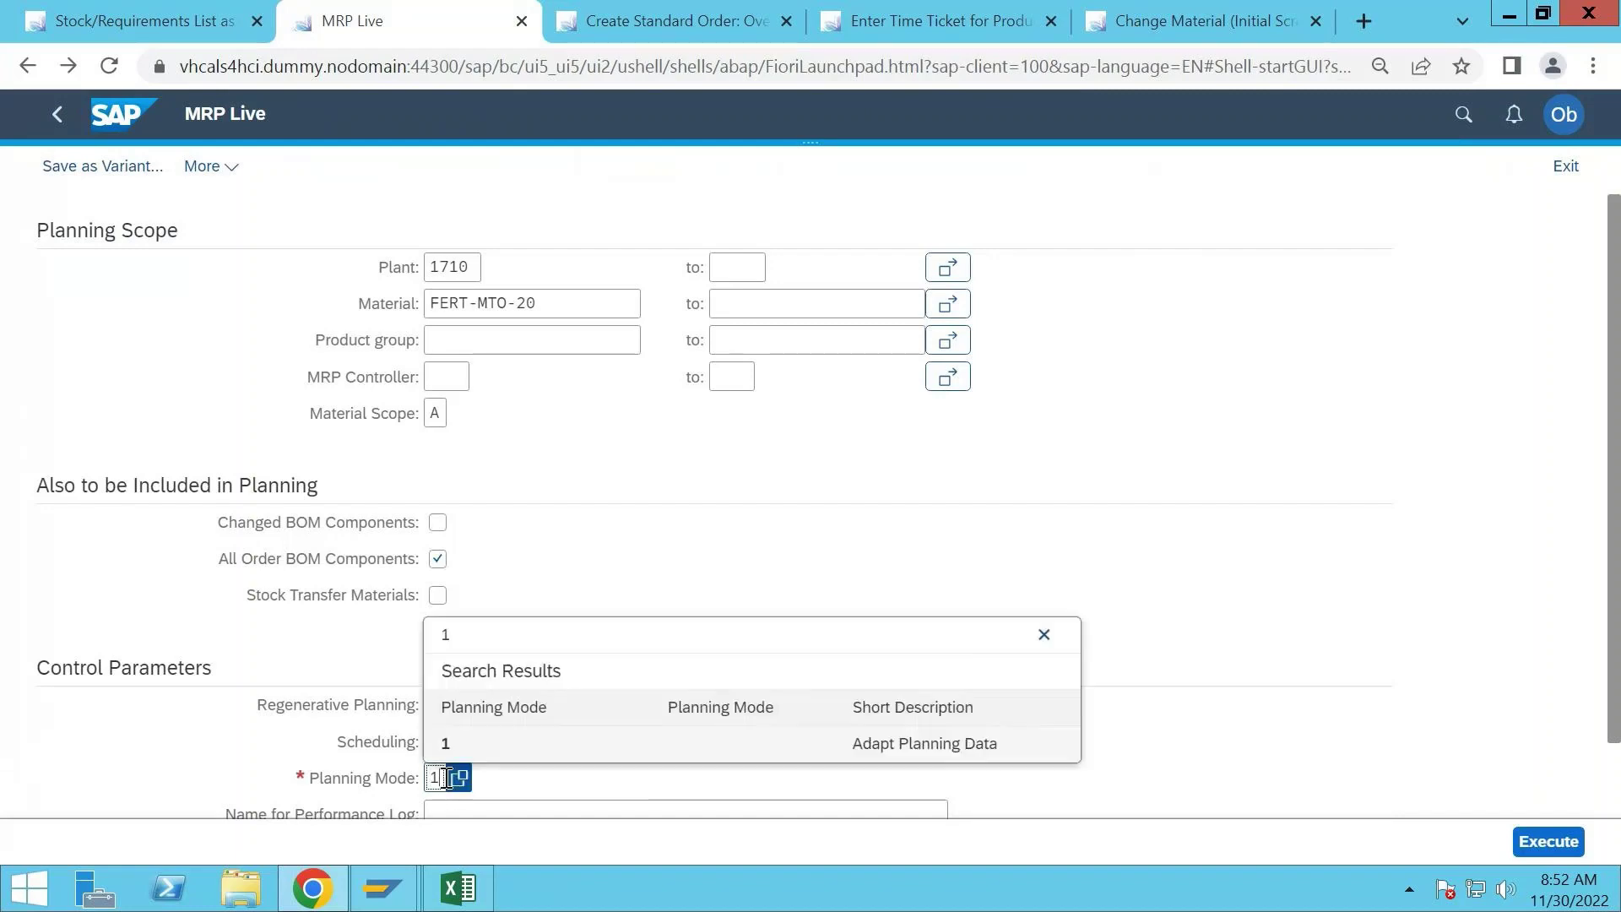
left_click(1539, 844)
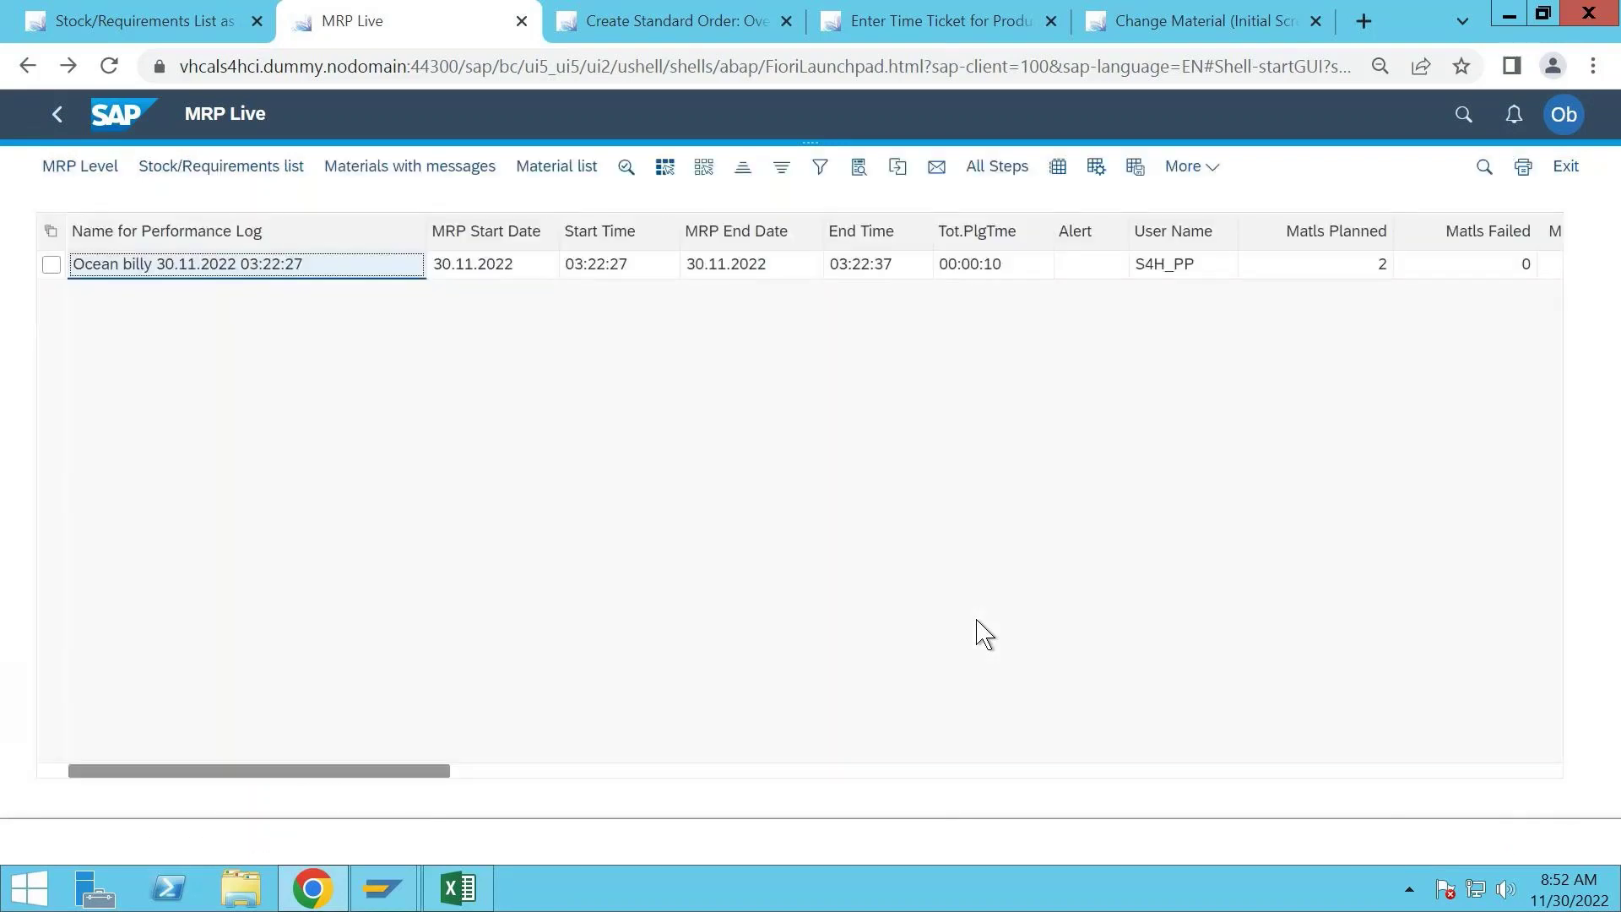
- Refresh the FERT-MTO-20 stock/requirements list, inspect the new planned order's sales order assignment, and return to the list
left_click(164, 27)
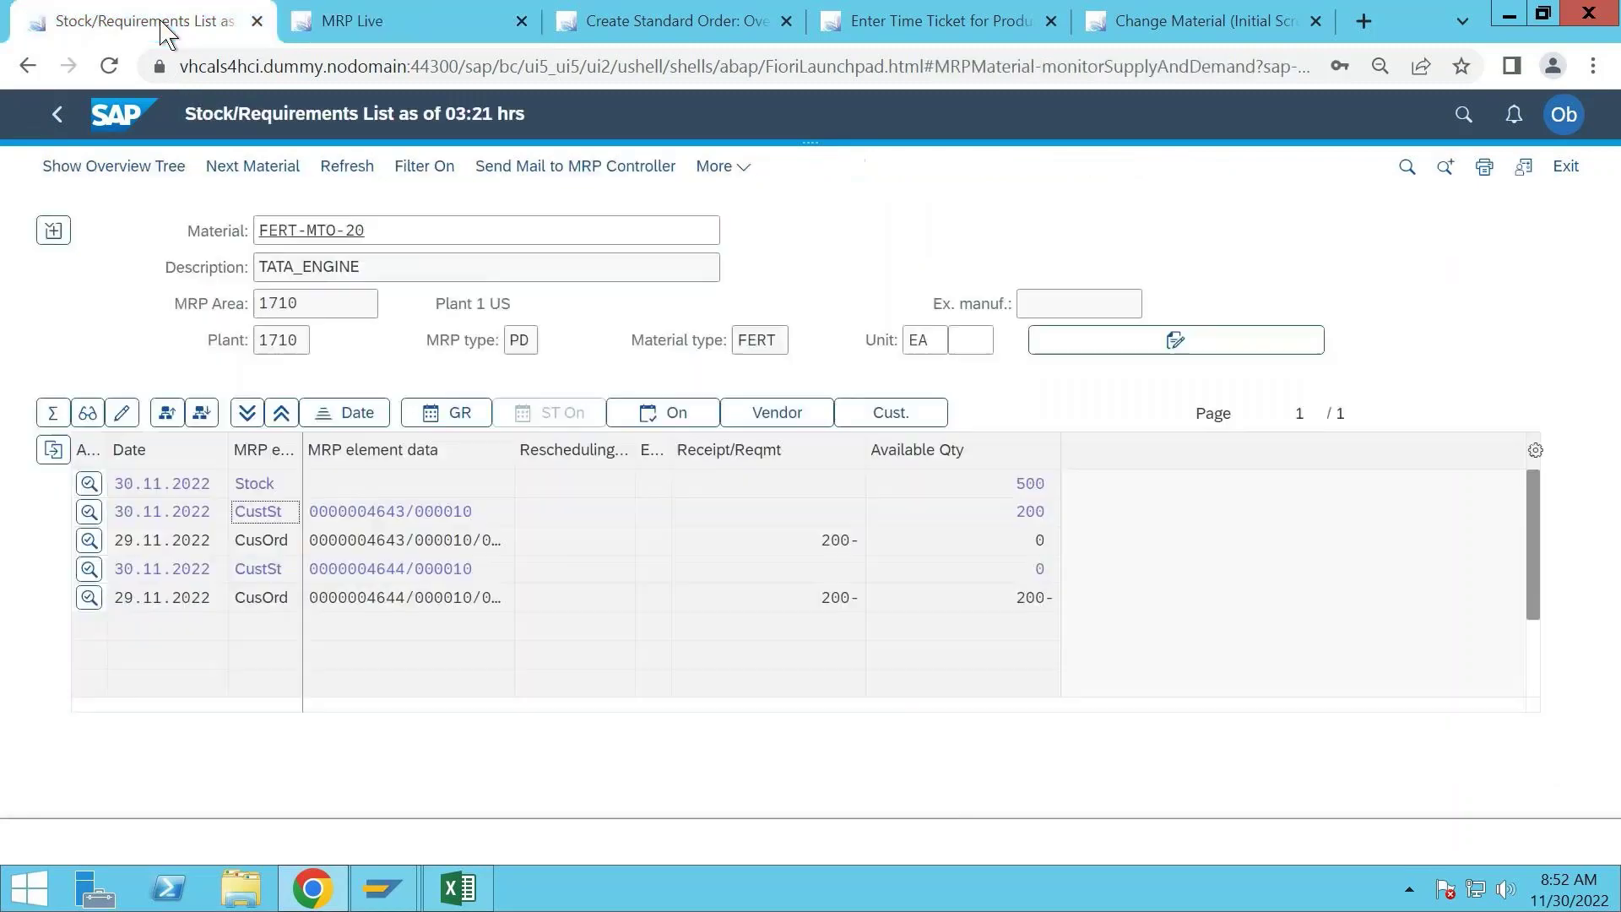
left_click(355, 173)
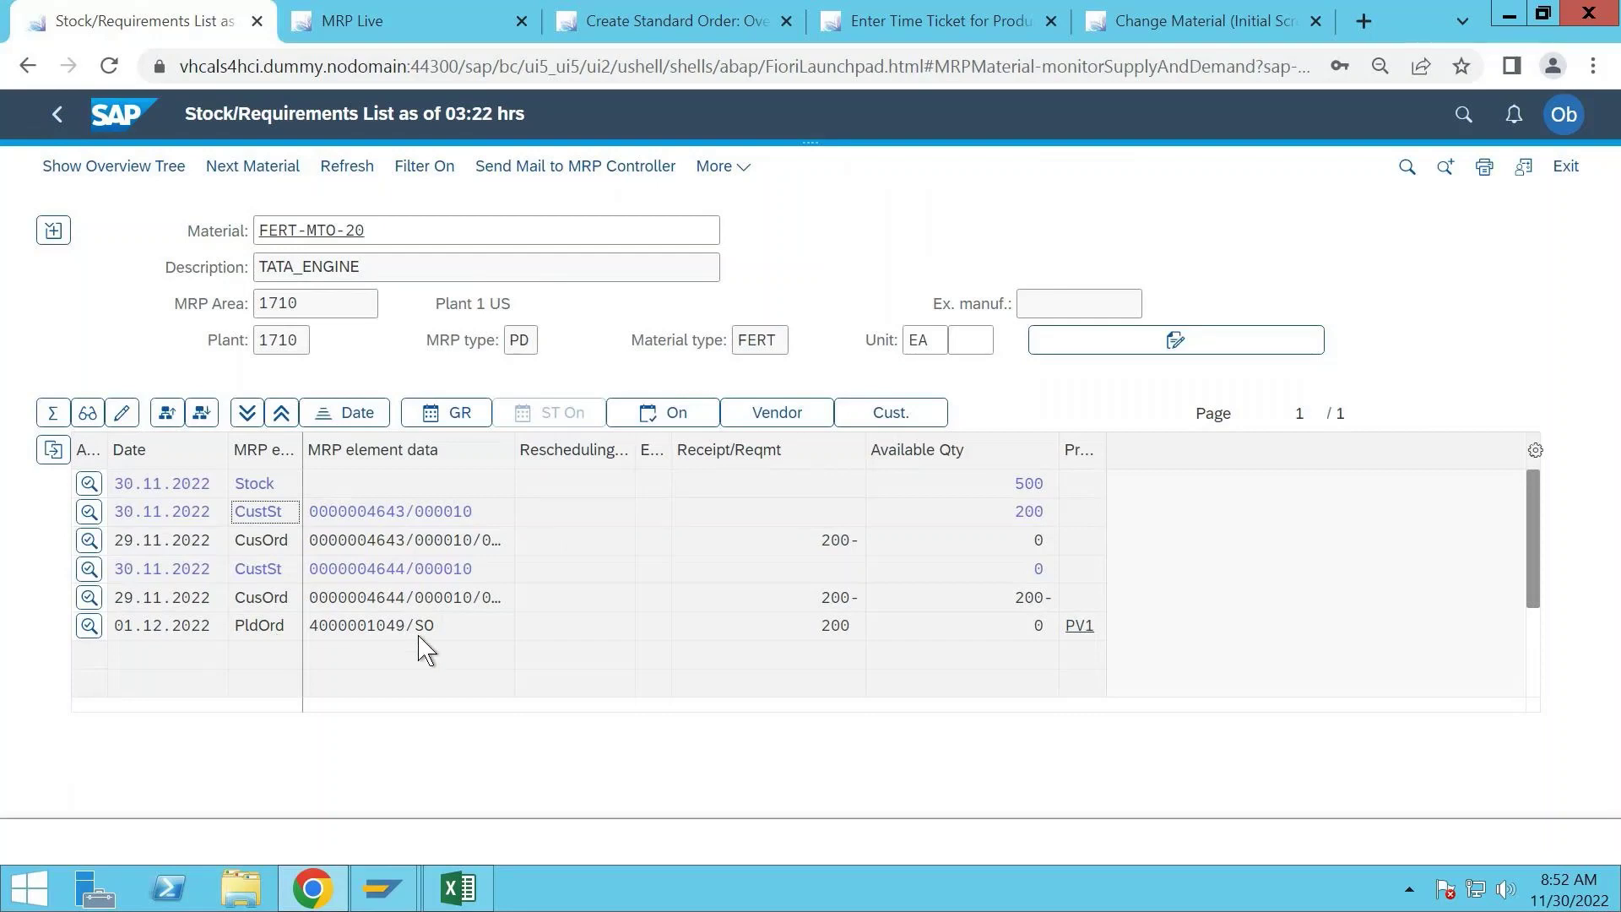
left_click(89, 628)
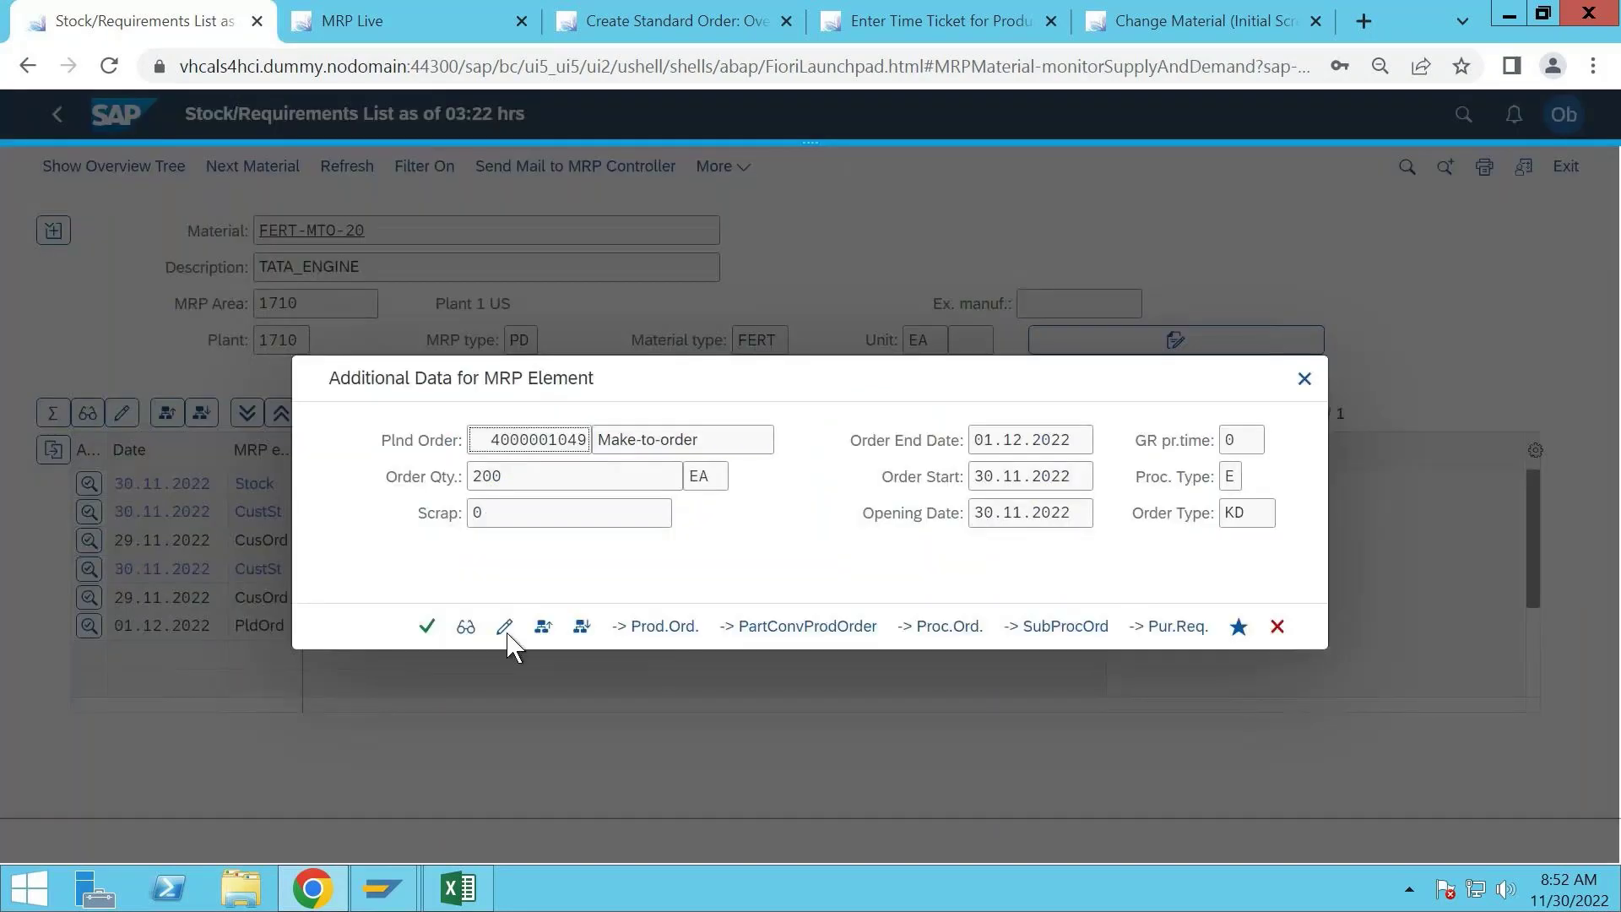
left_click(469, 627)
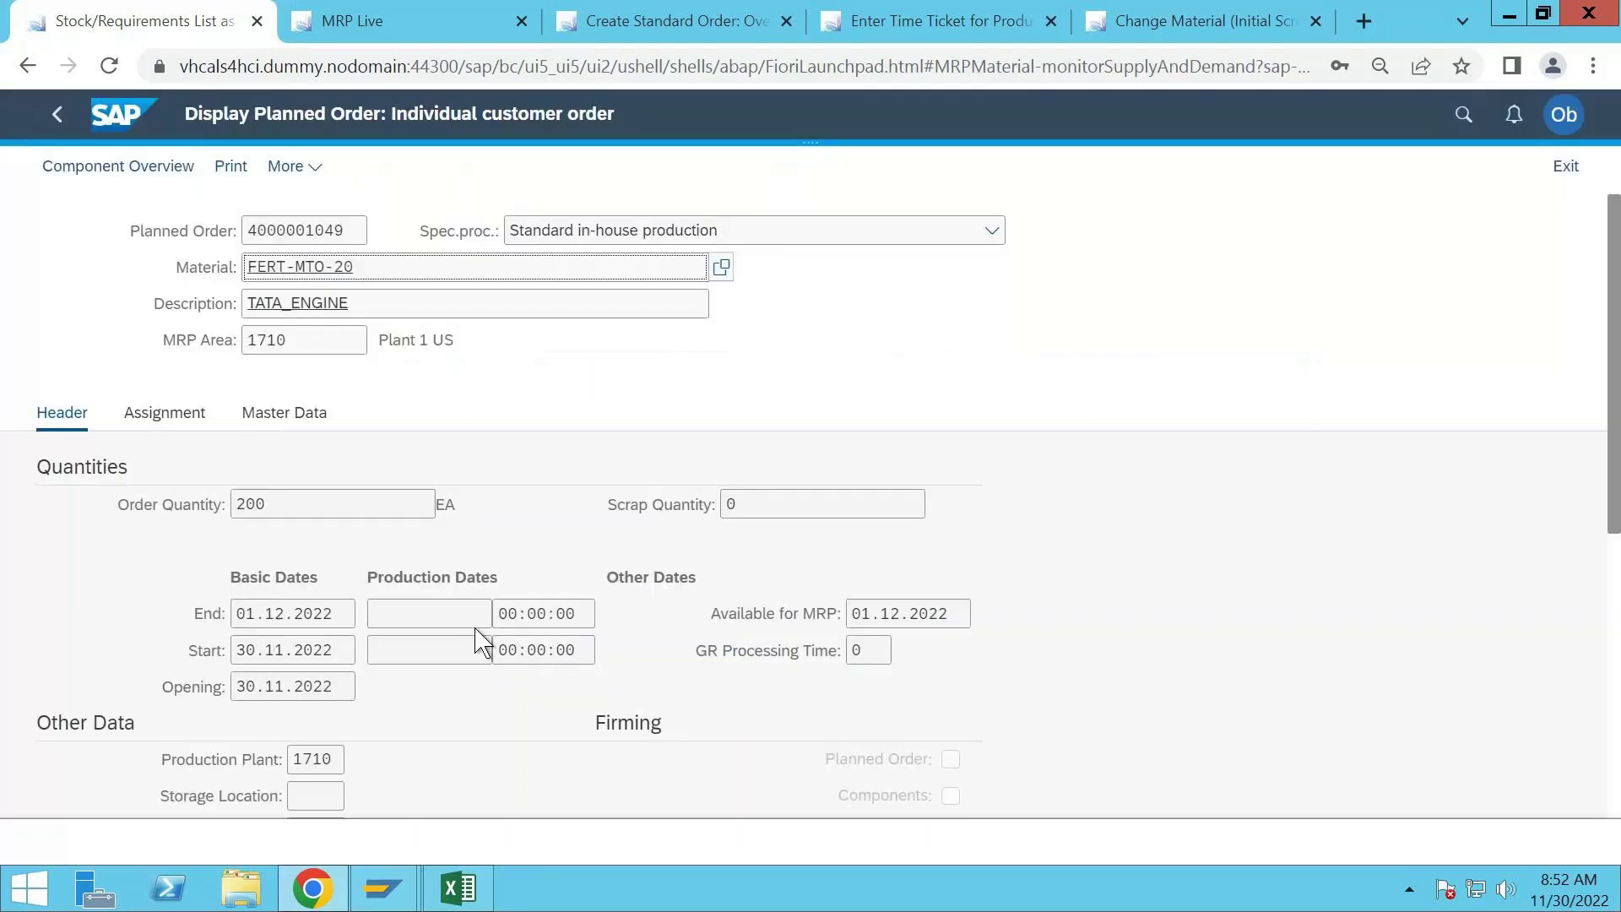
left_click(183, 415)
scroll(350, 733, "down", 2)
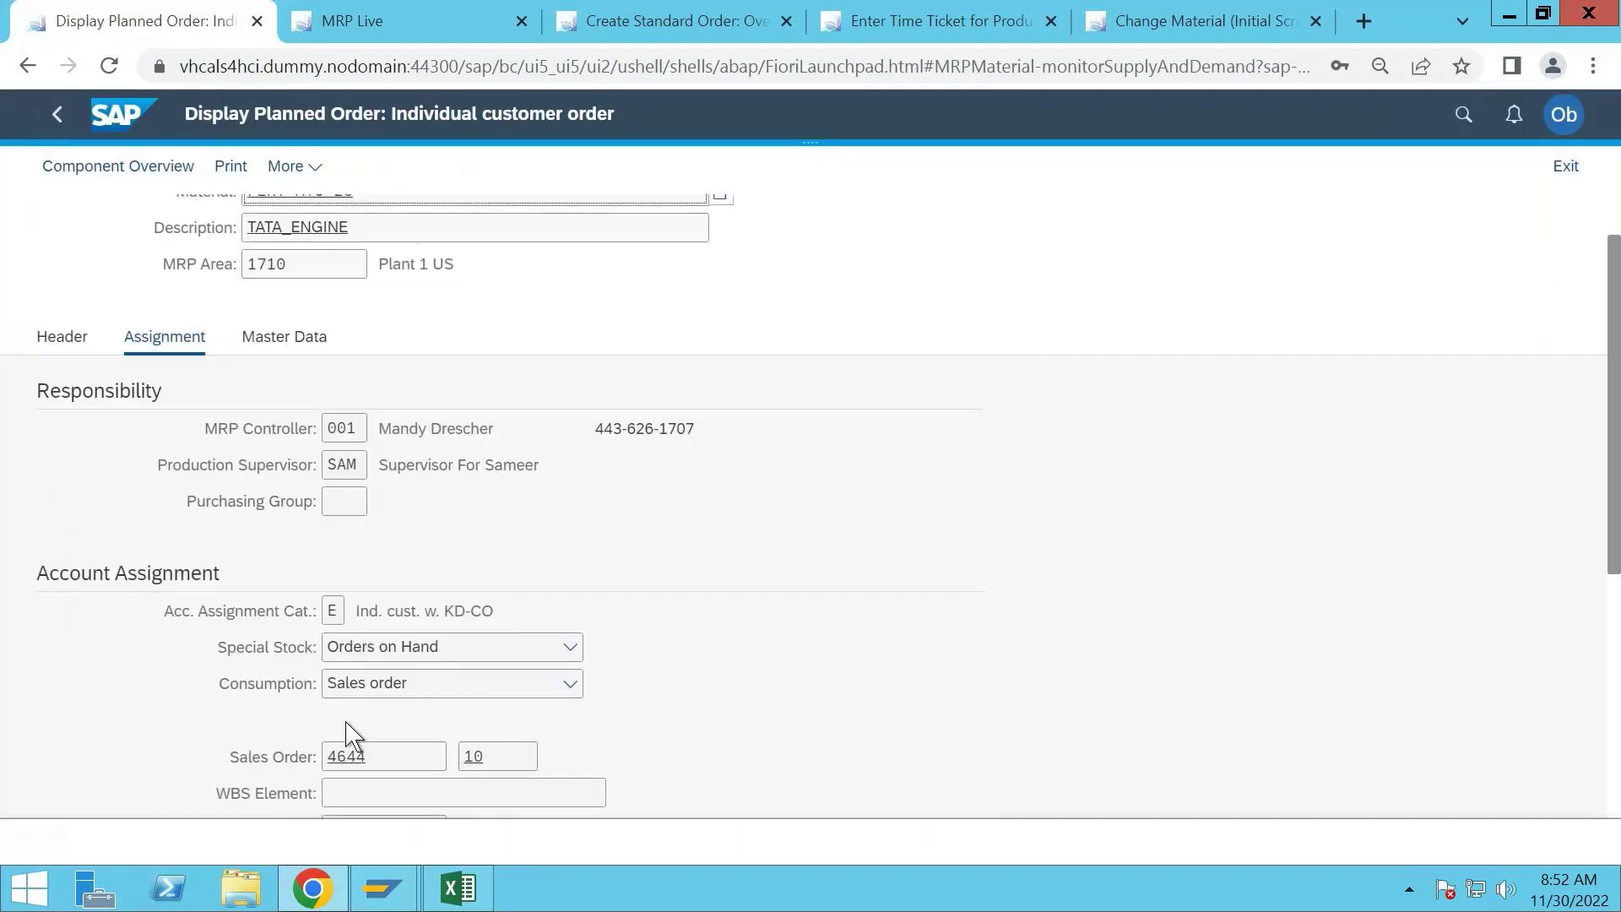
left_click(57, 115)
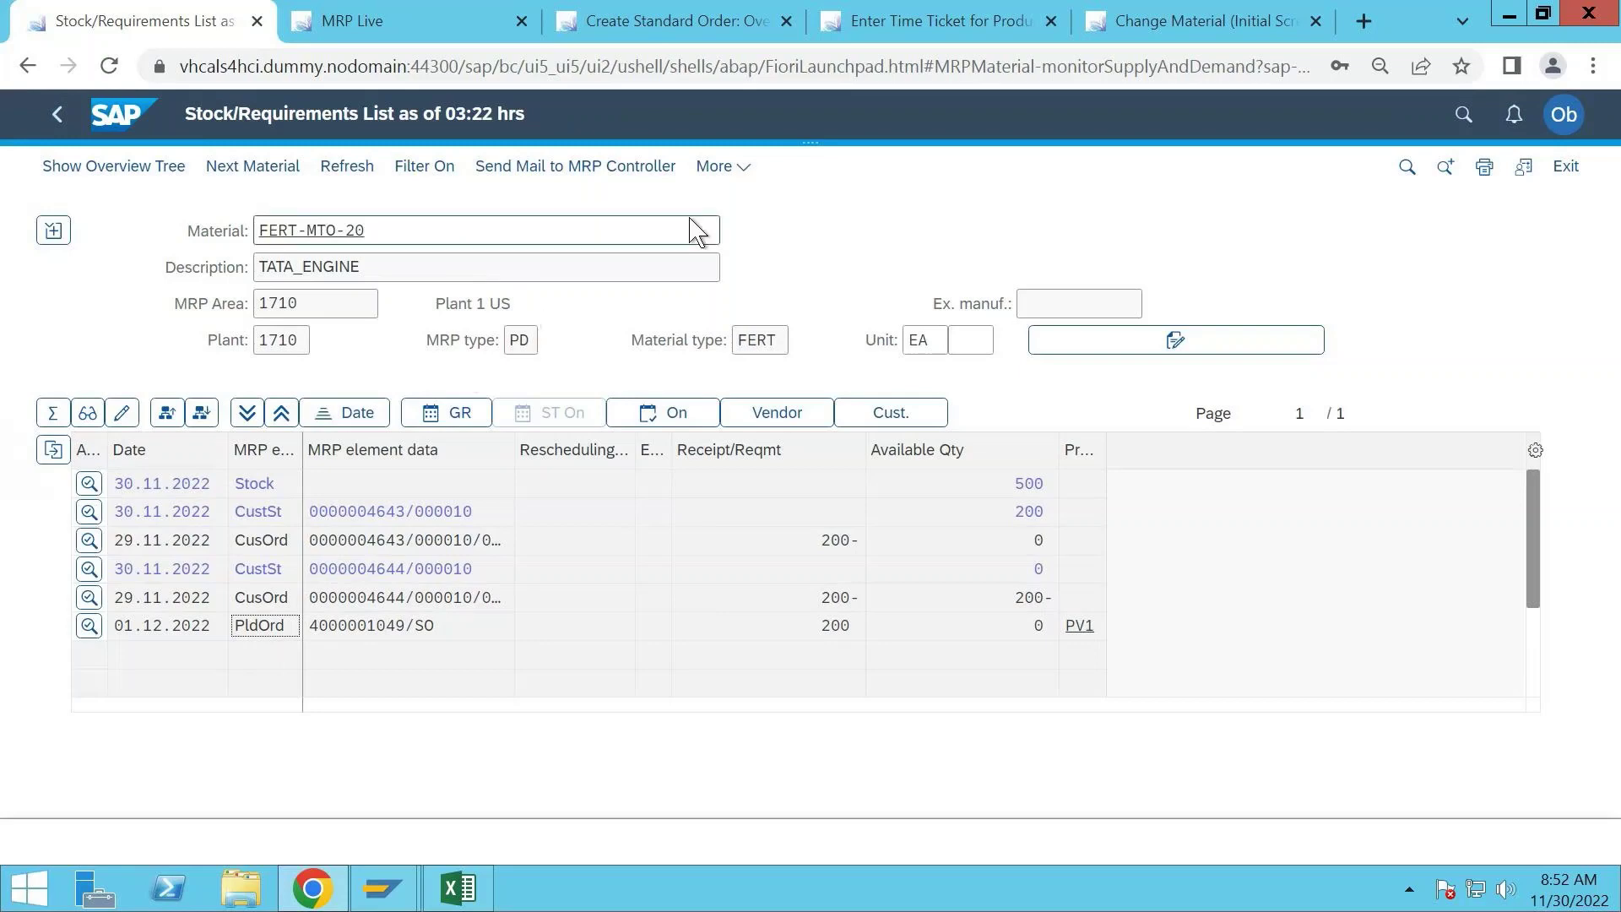
- Leave the standard order entry without saving and search the apps for MIGO
left_click(684, 40)
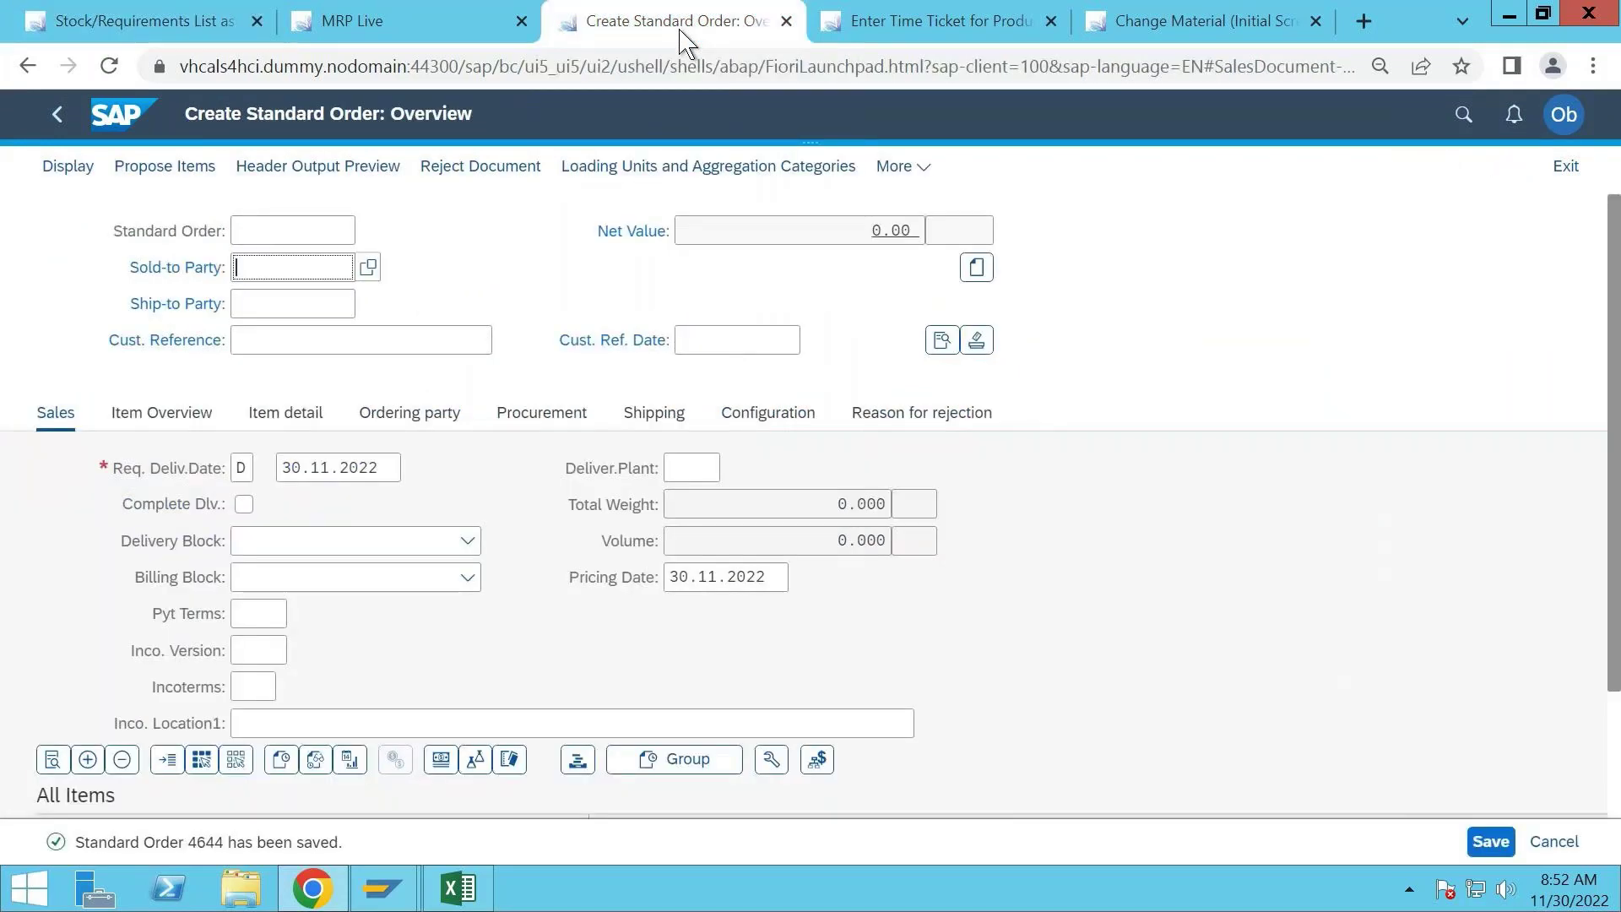
key("alt+Left")
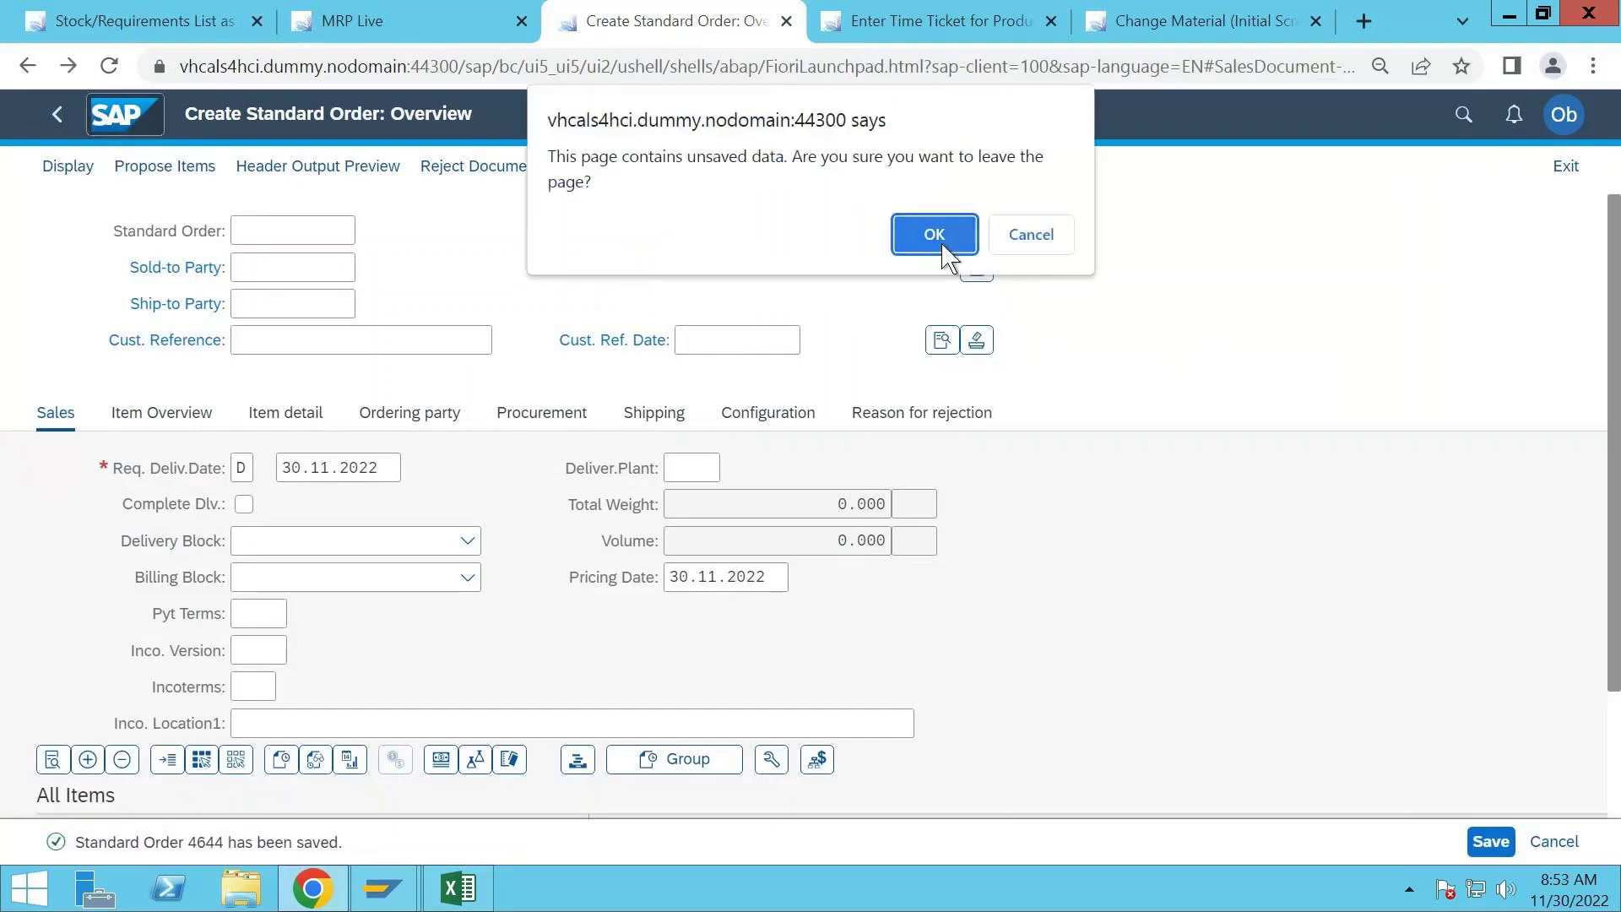
left_click(944, 247)
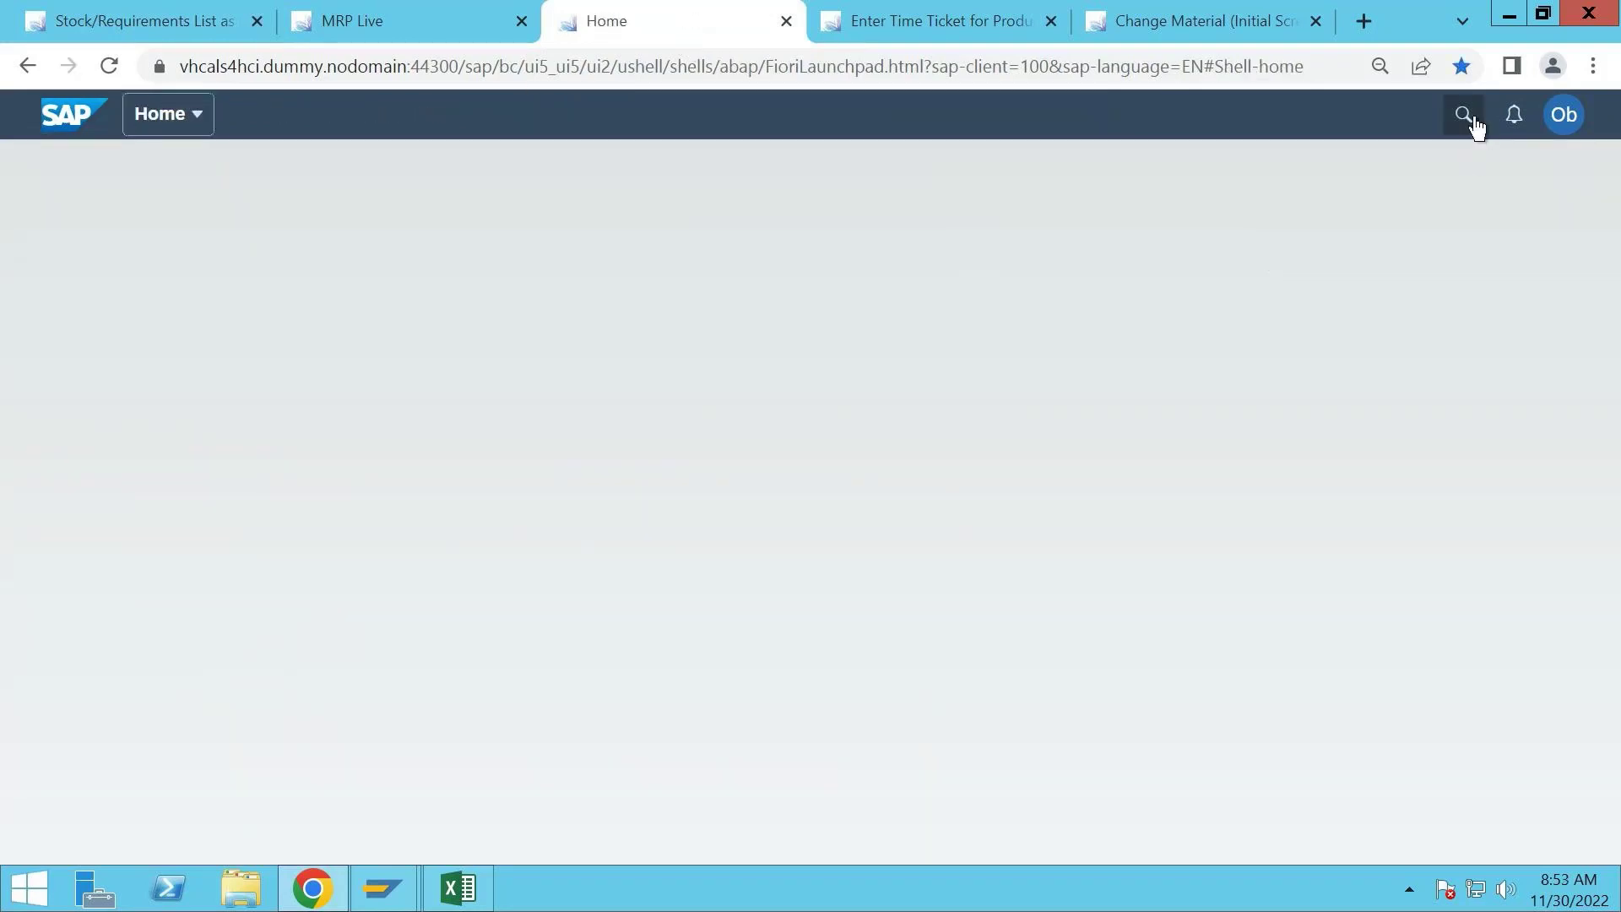
left_click(1463, 116)
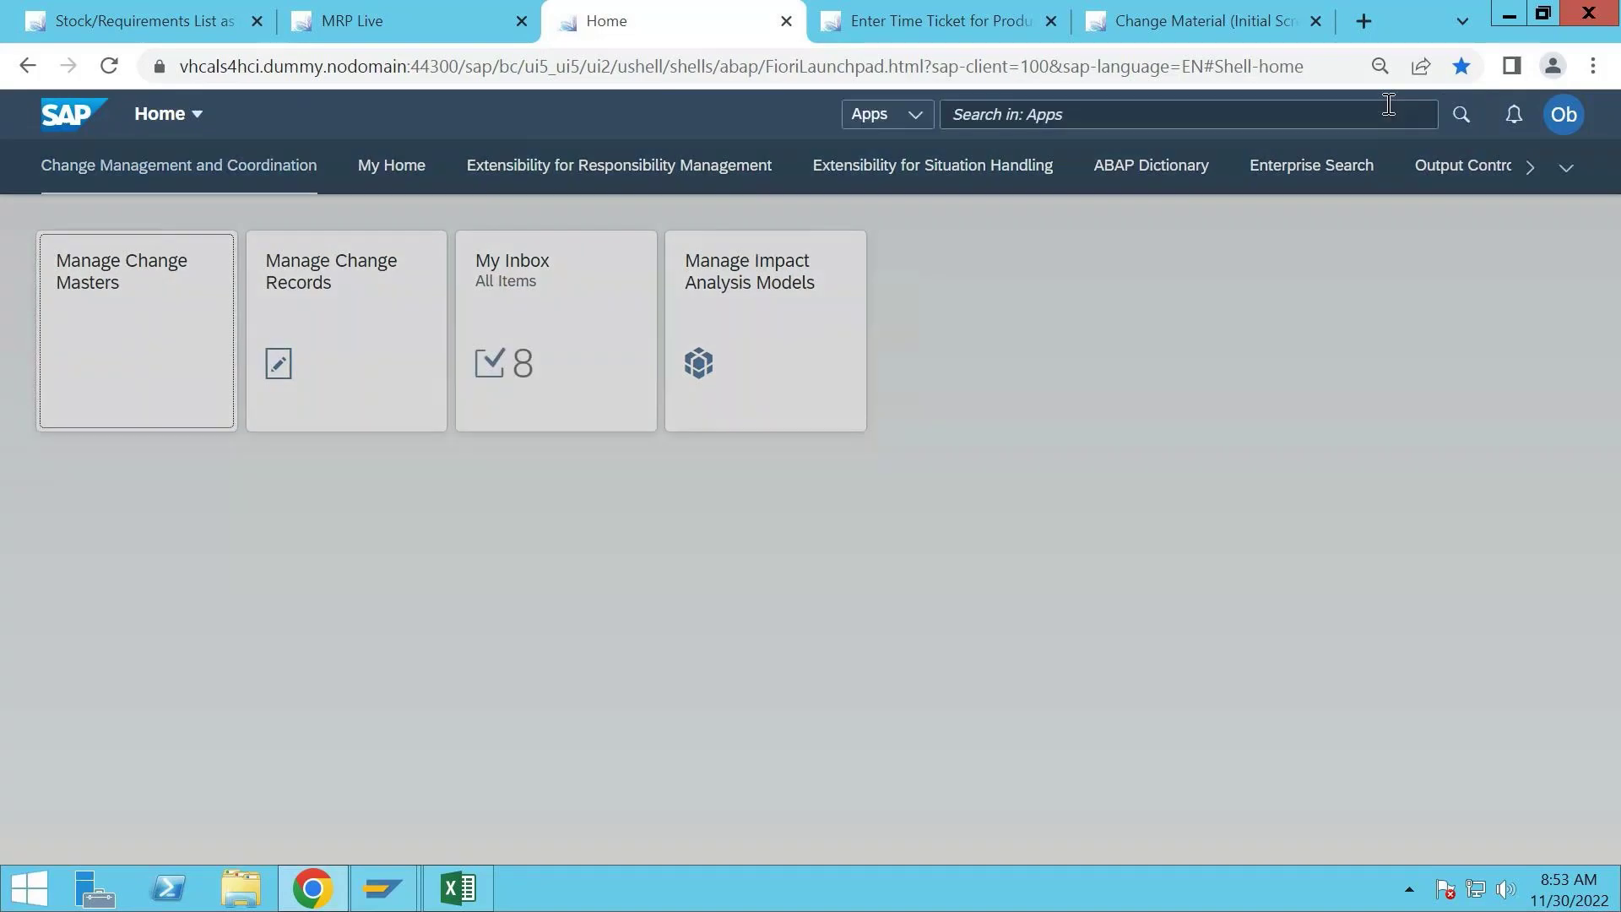
left_click(1389, 105)
type("MIGO")
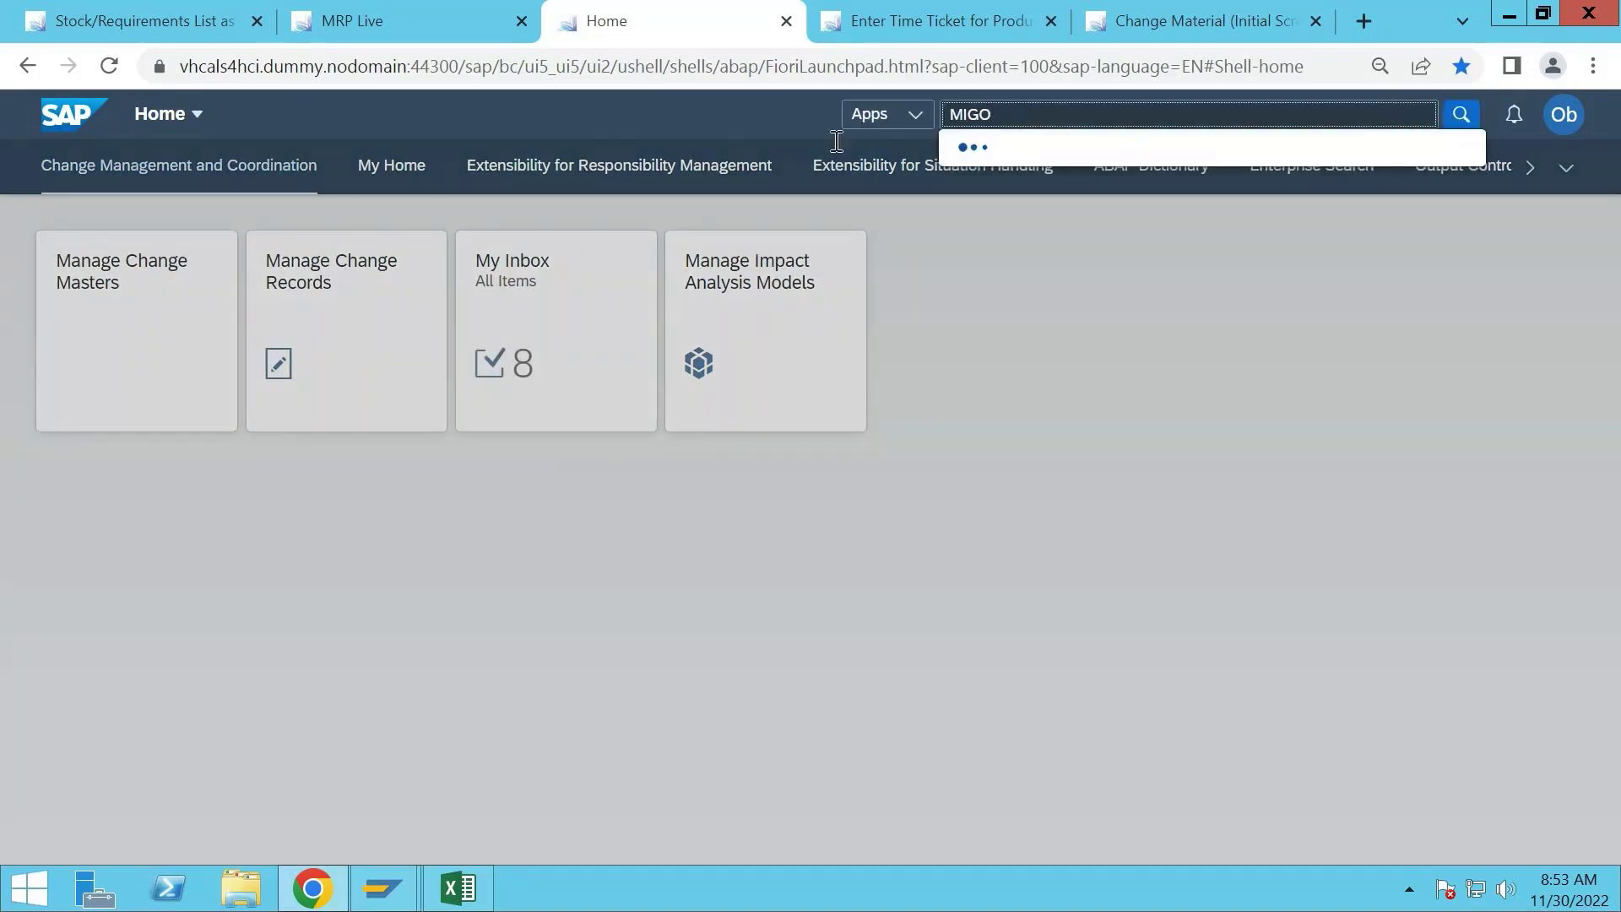
- Find and open the Post Goods Movement app via MIGO, and close the Enter Time Ticket and Change Material pages
left_click(420, 12)
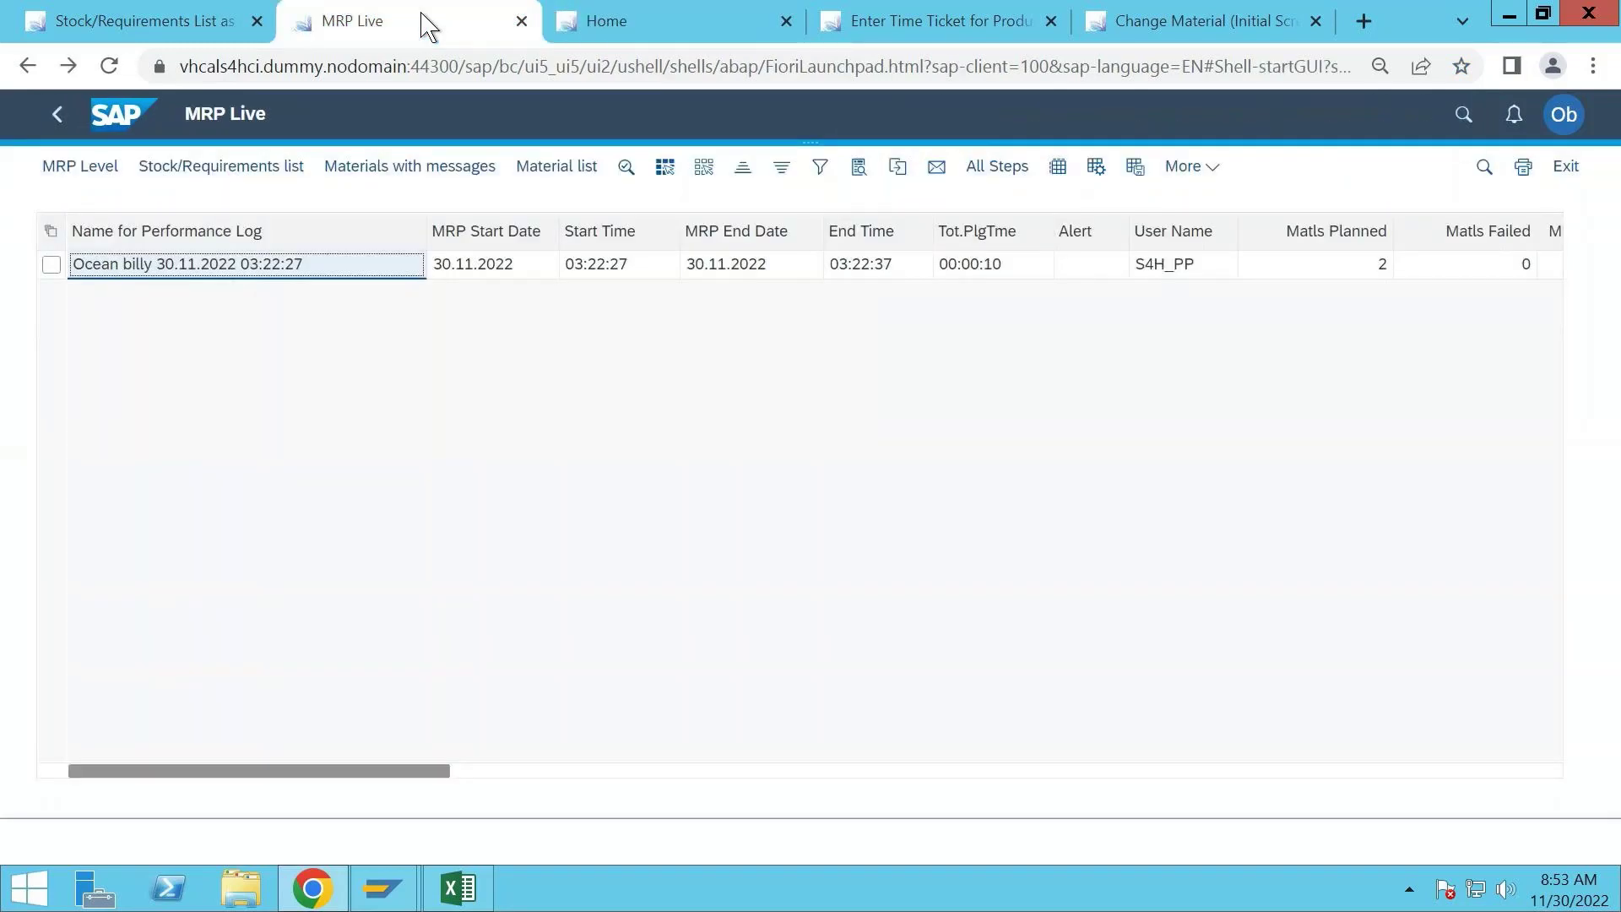
left_click(1461, 113)
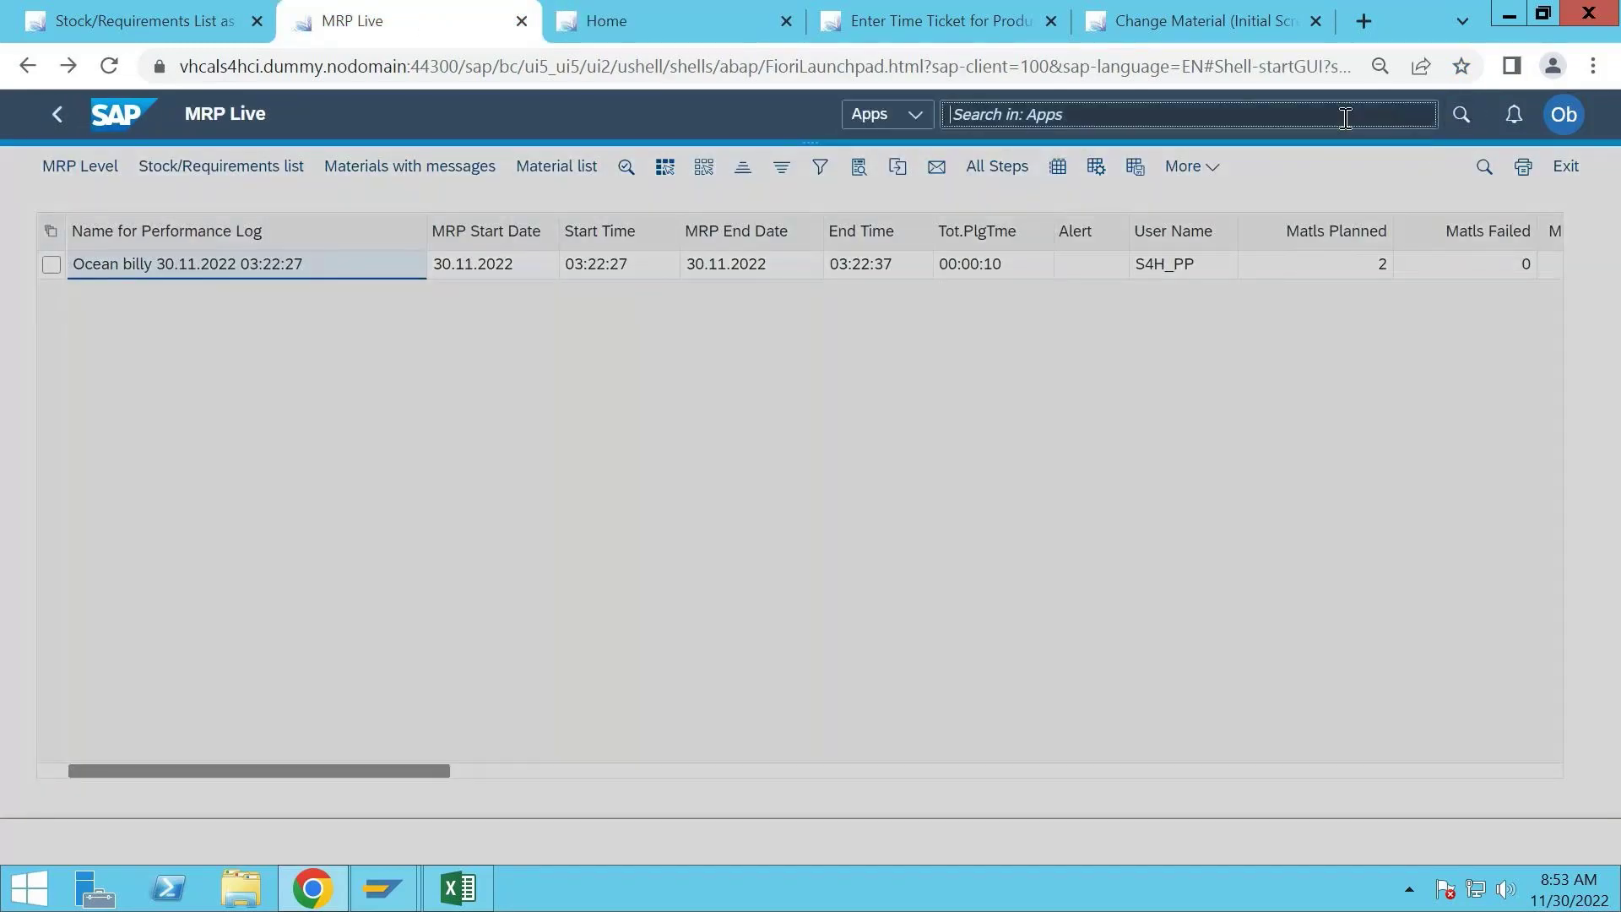
type("MIGO")
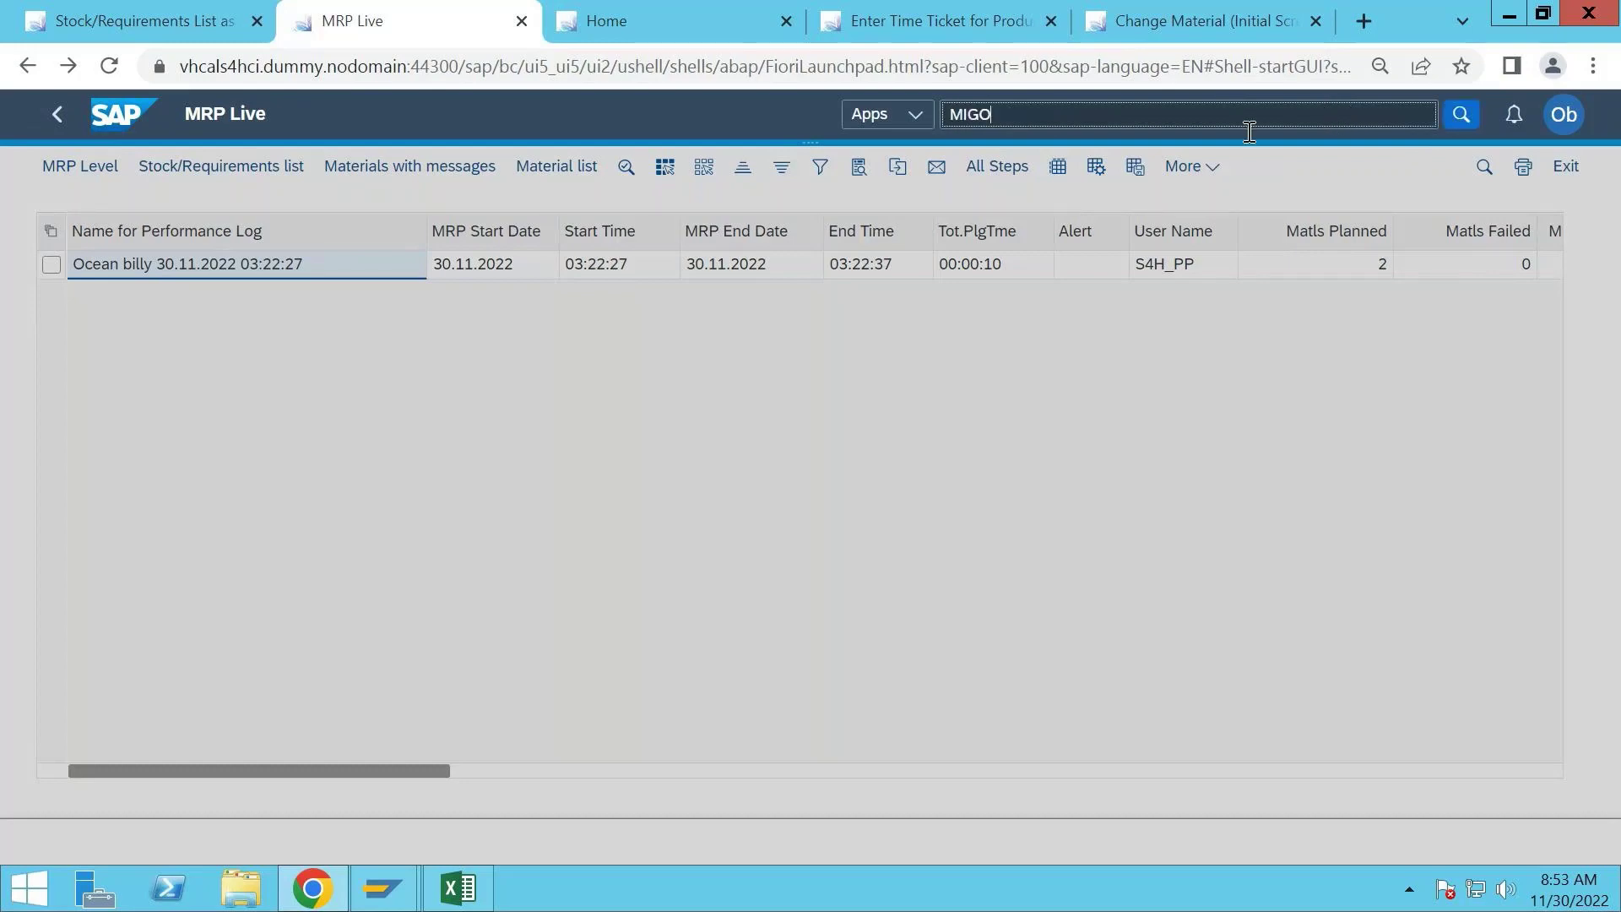
left_click(1078, 154)
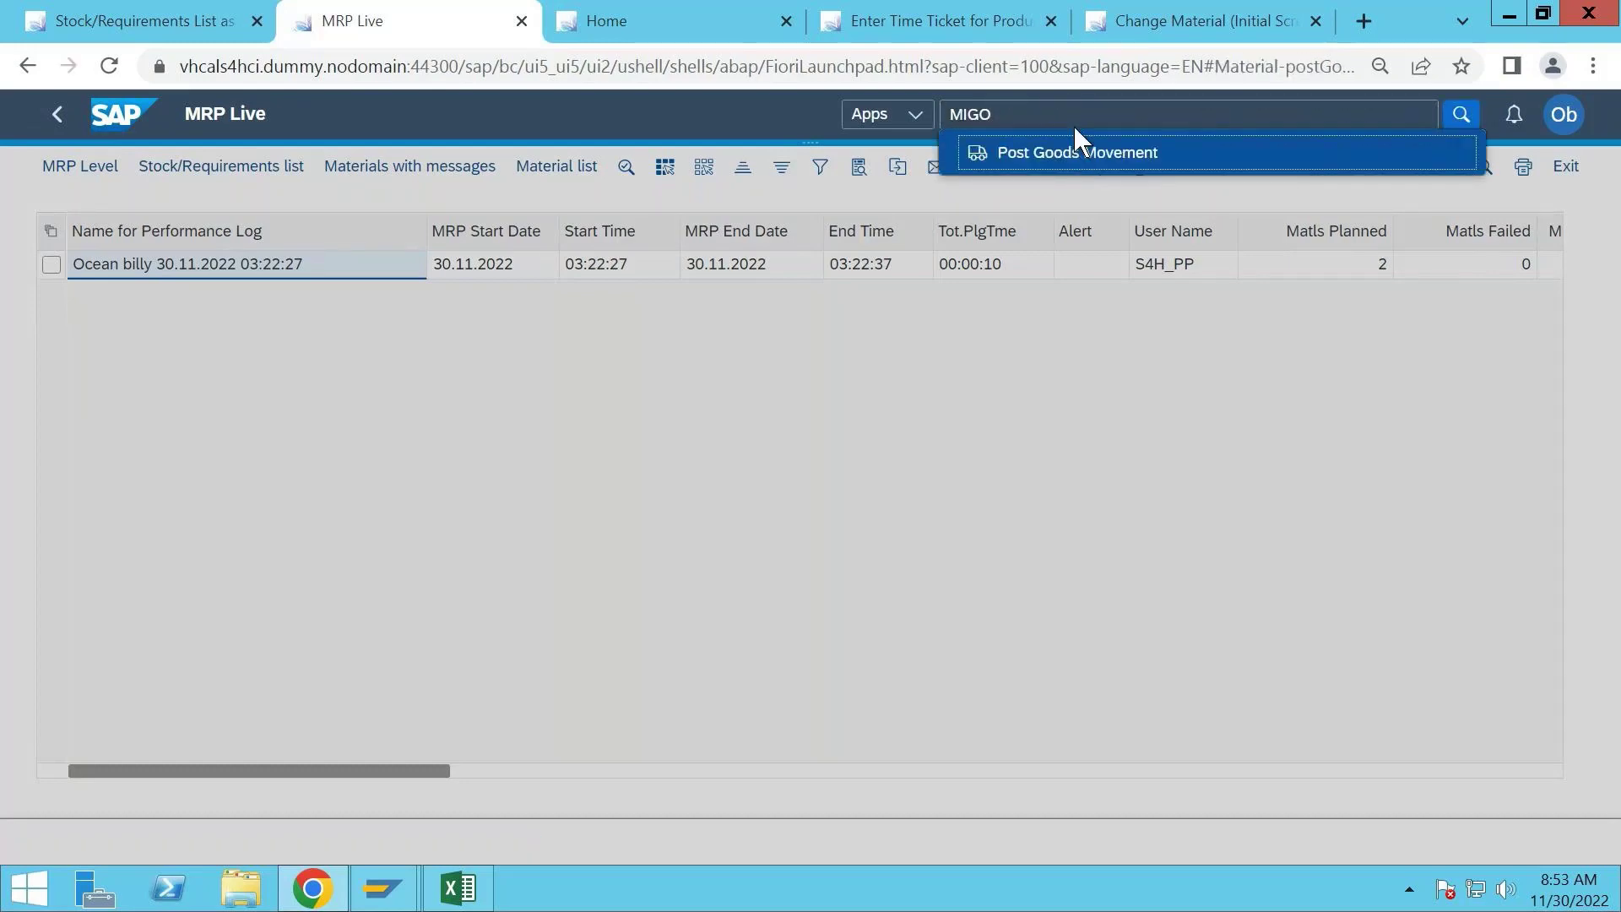
left_click(1096, 21)
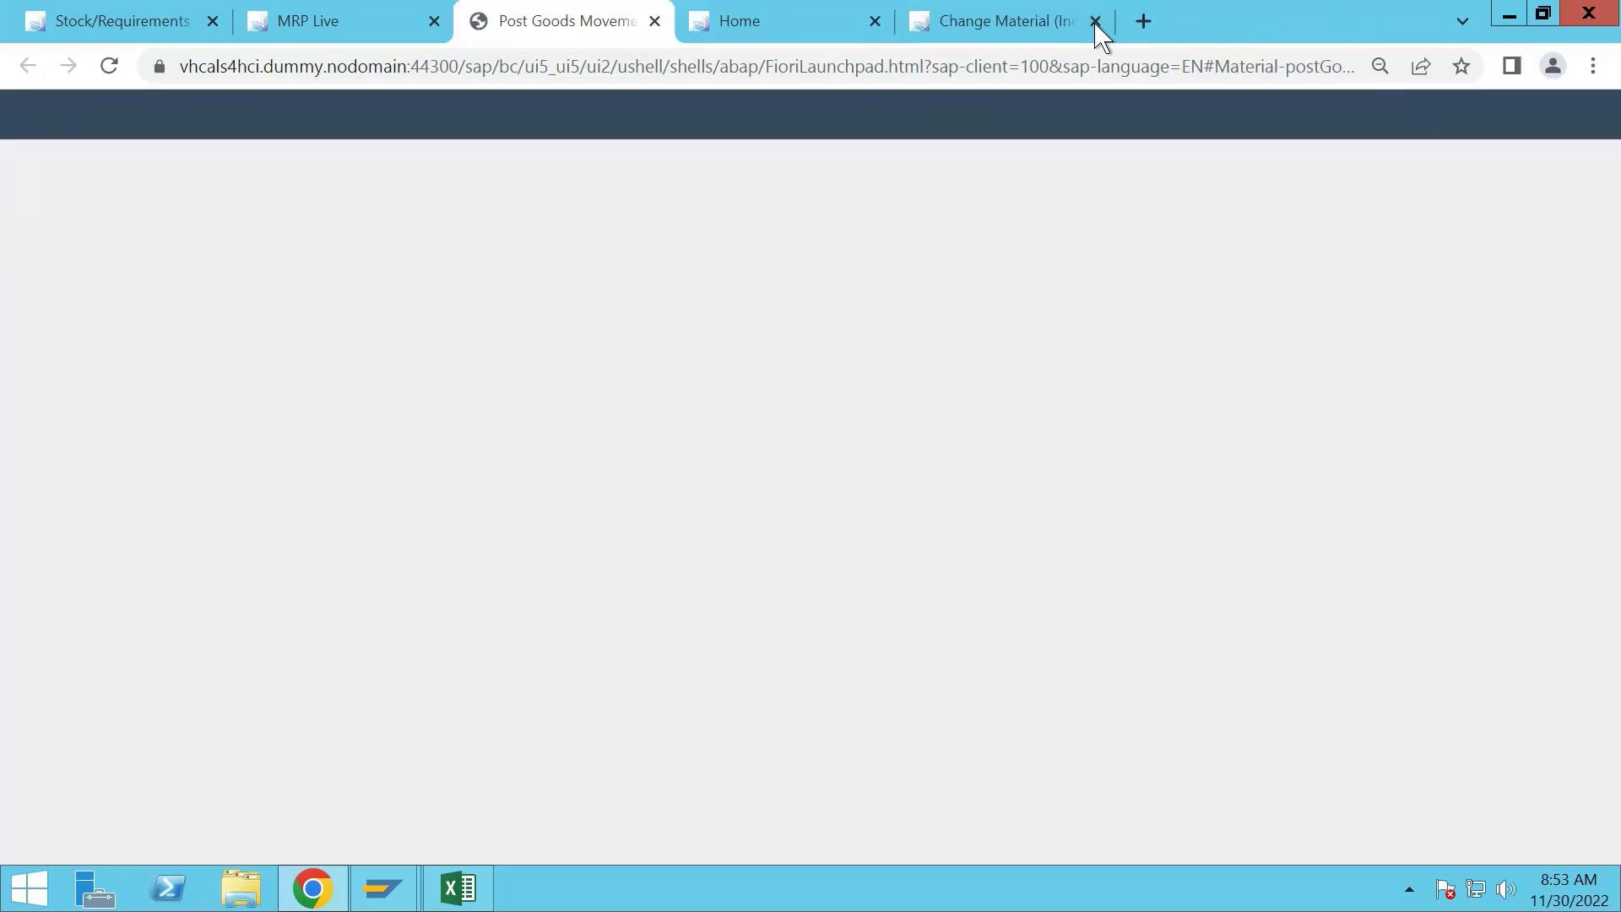
left_click(1096, 22)
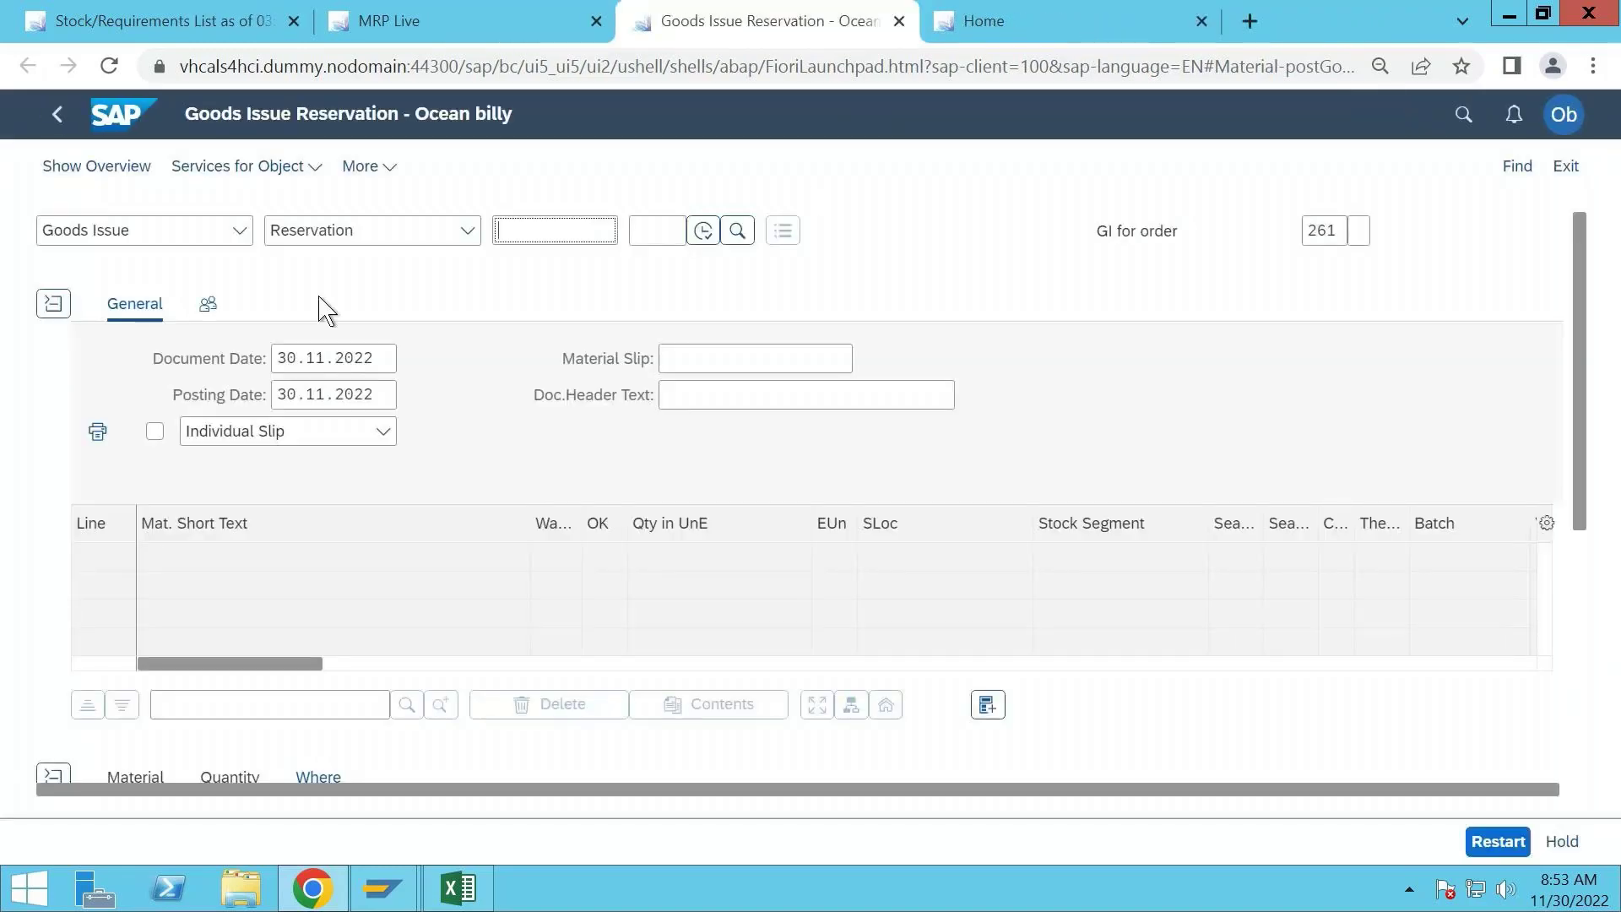
- Set the goods movement transaction to Transfer Posting
left_click(222, 242)
left_click(218, 231)
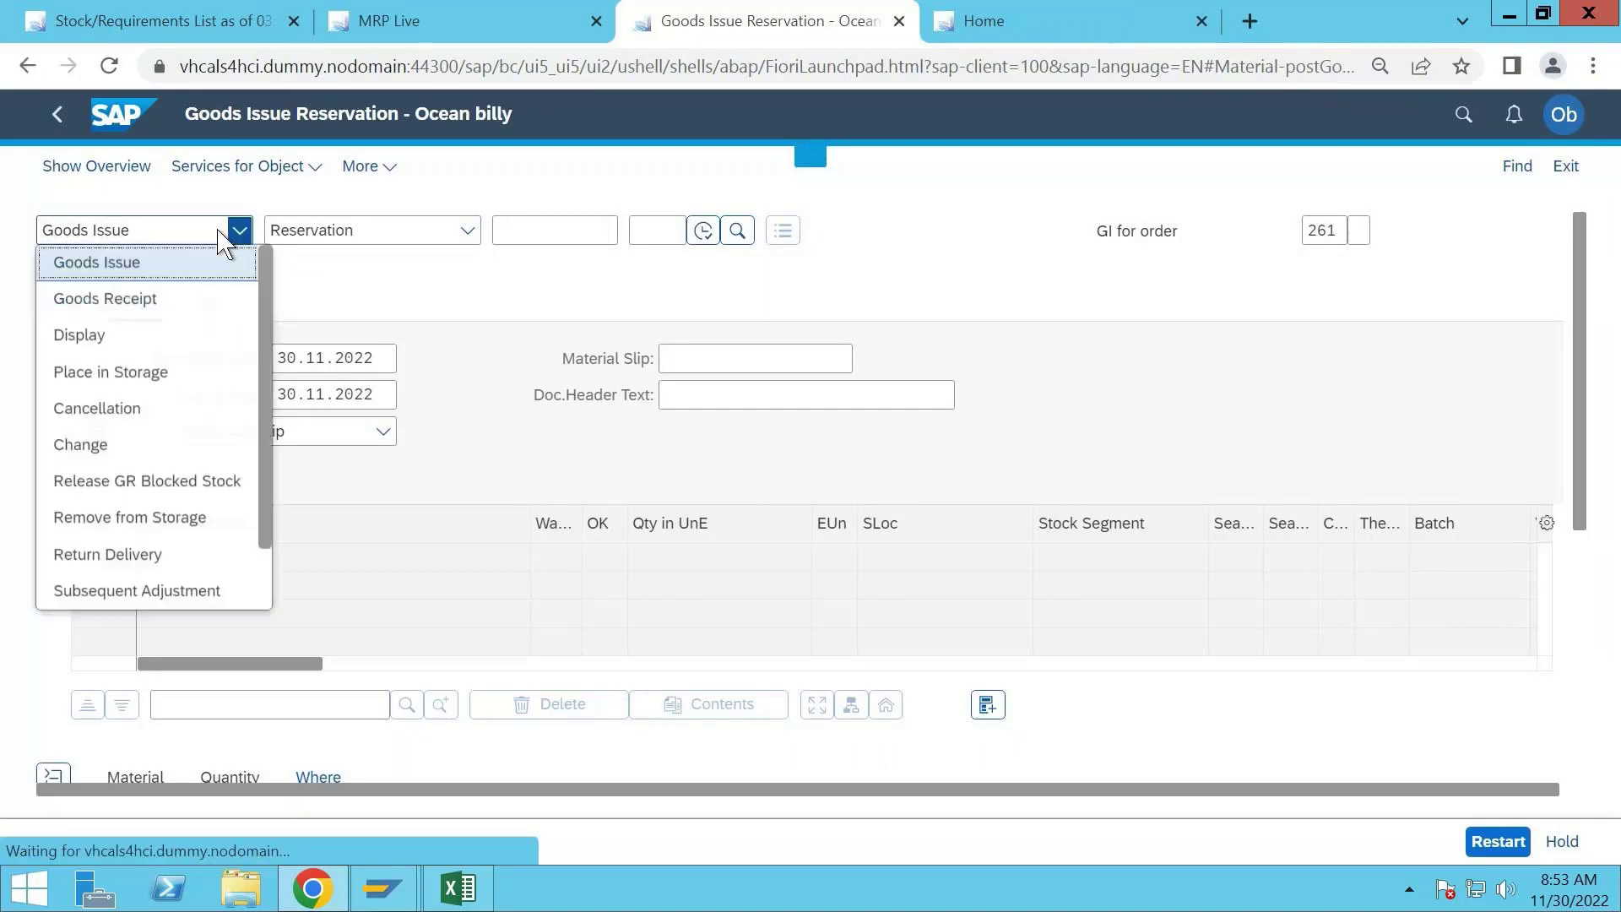
scroll(224, 430, "down", 2)
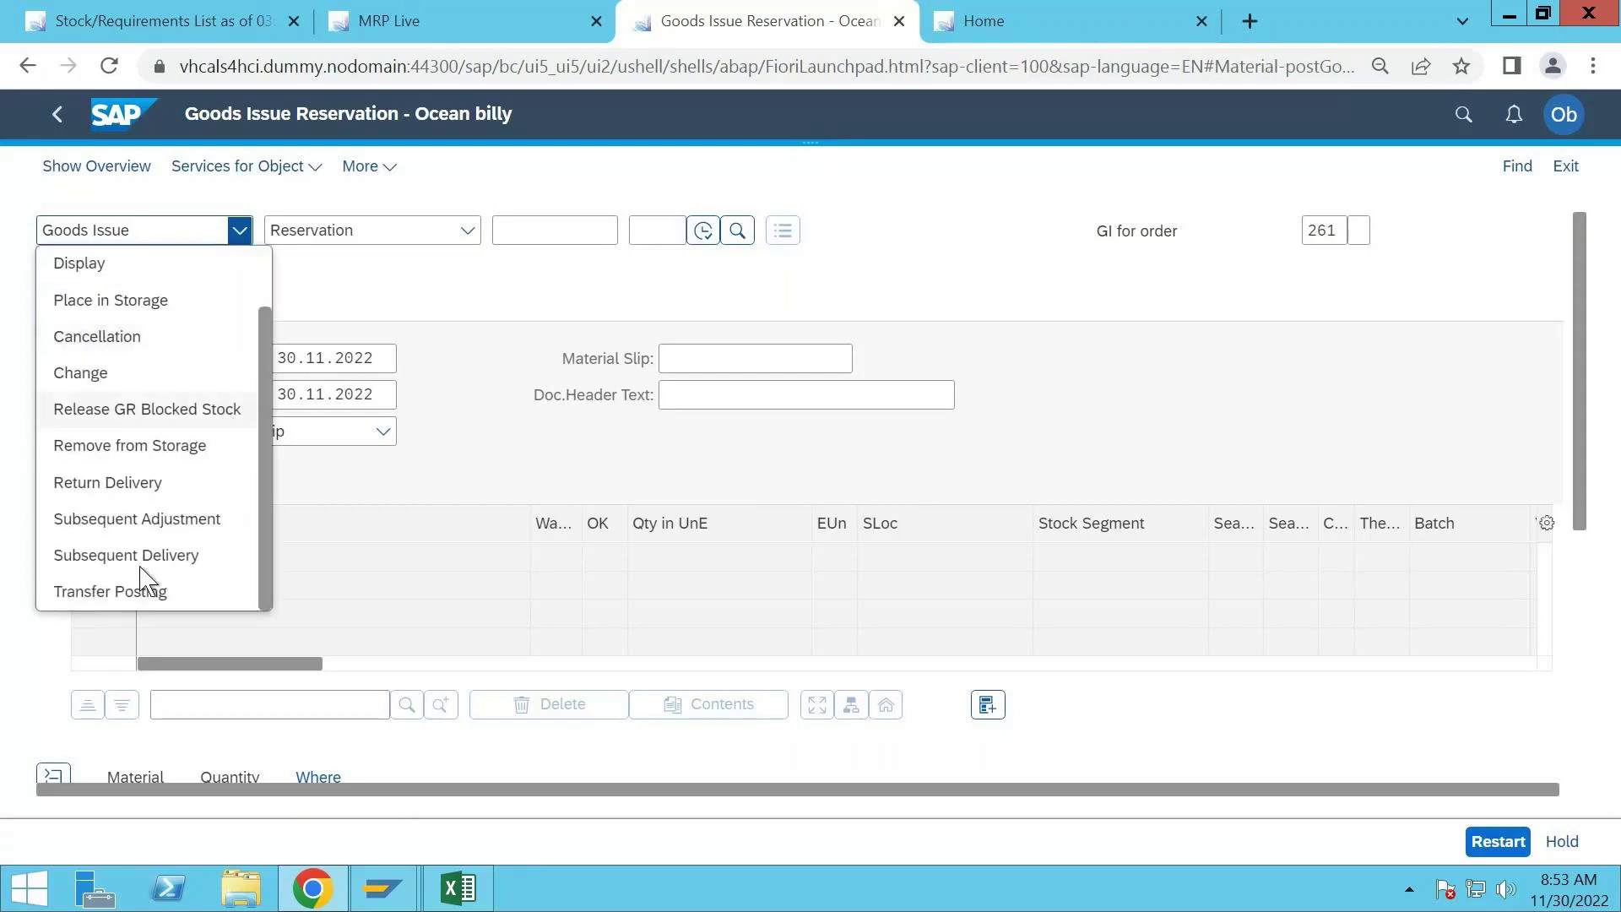
left_click(109, 591)
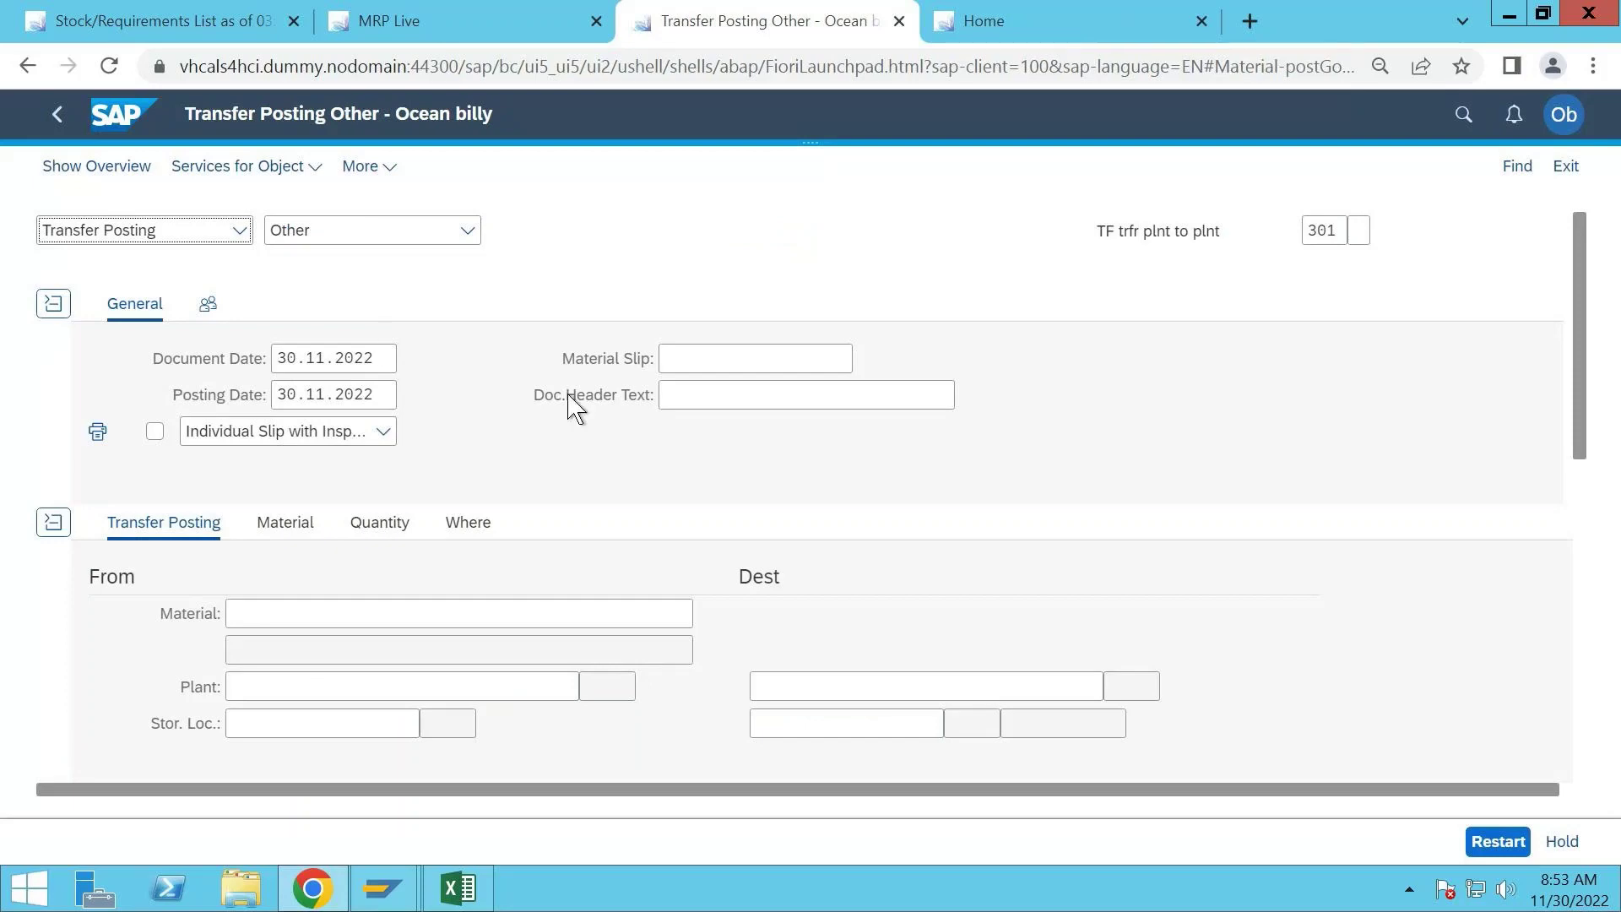
- Look up the sales-order-to-sales-order movement type in the Excel strategy sheet and set the transfer posting to movement type 413 E
left_click(457, 888)
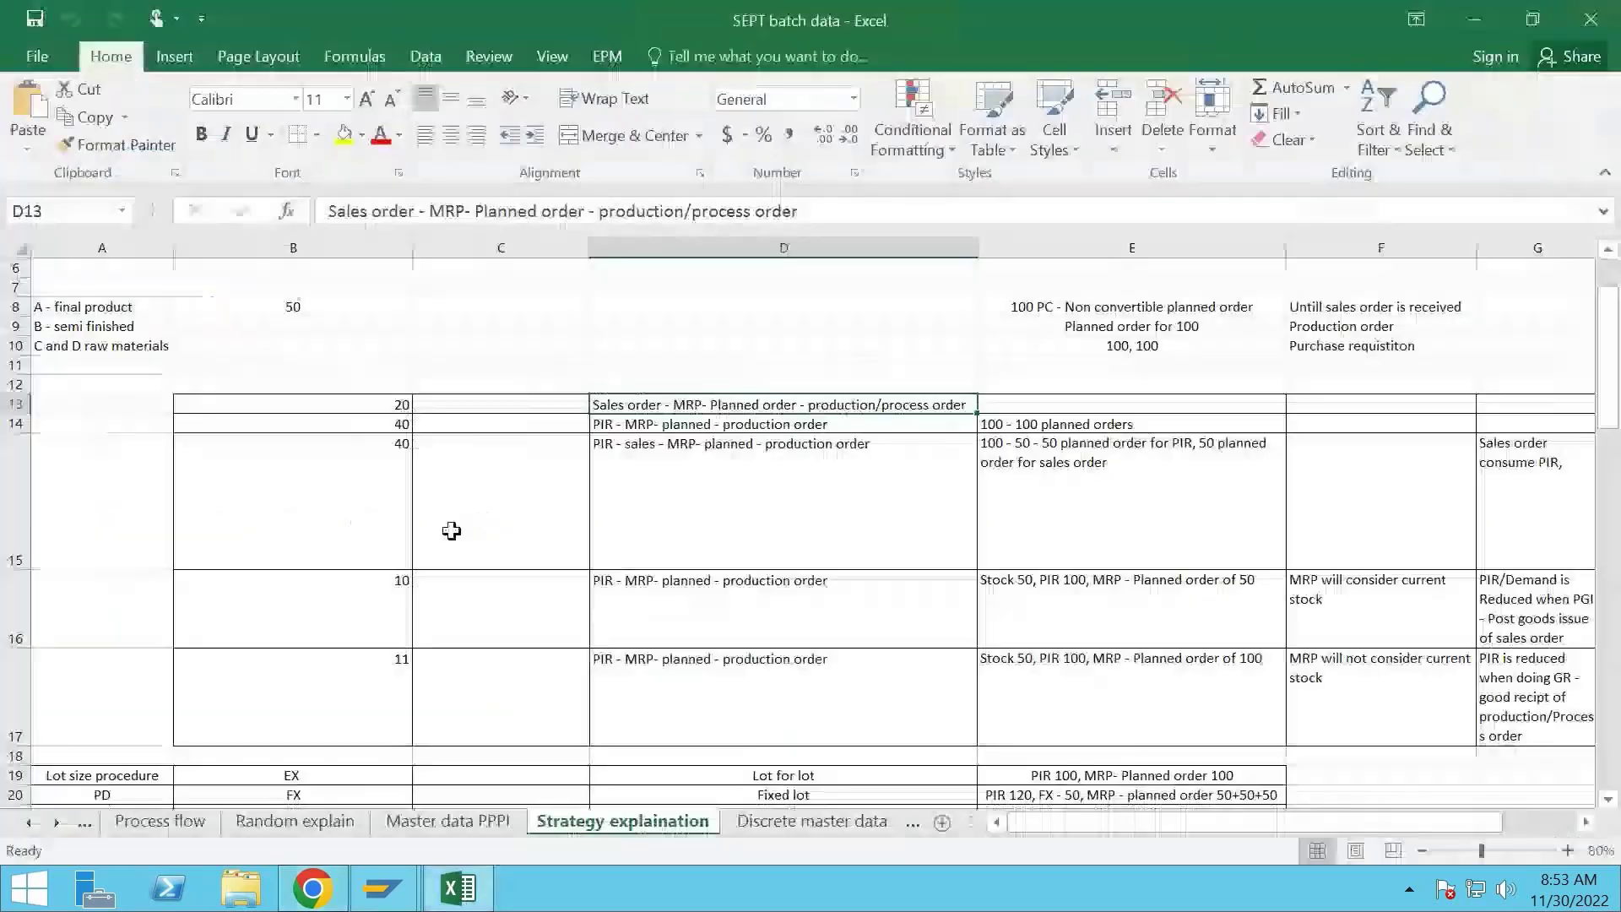
scroll(451, 531, "down", 12)
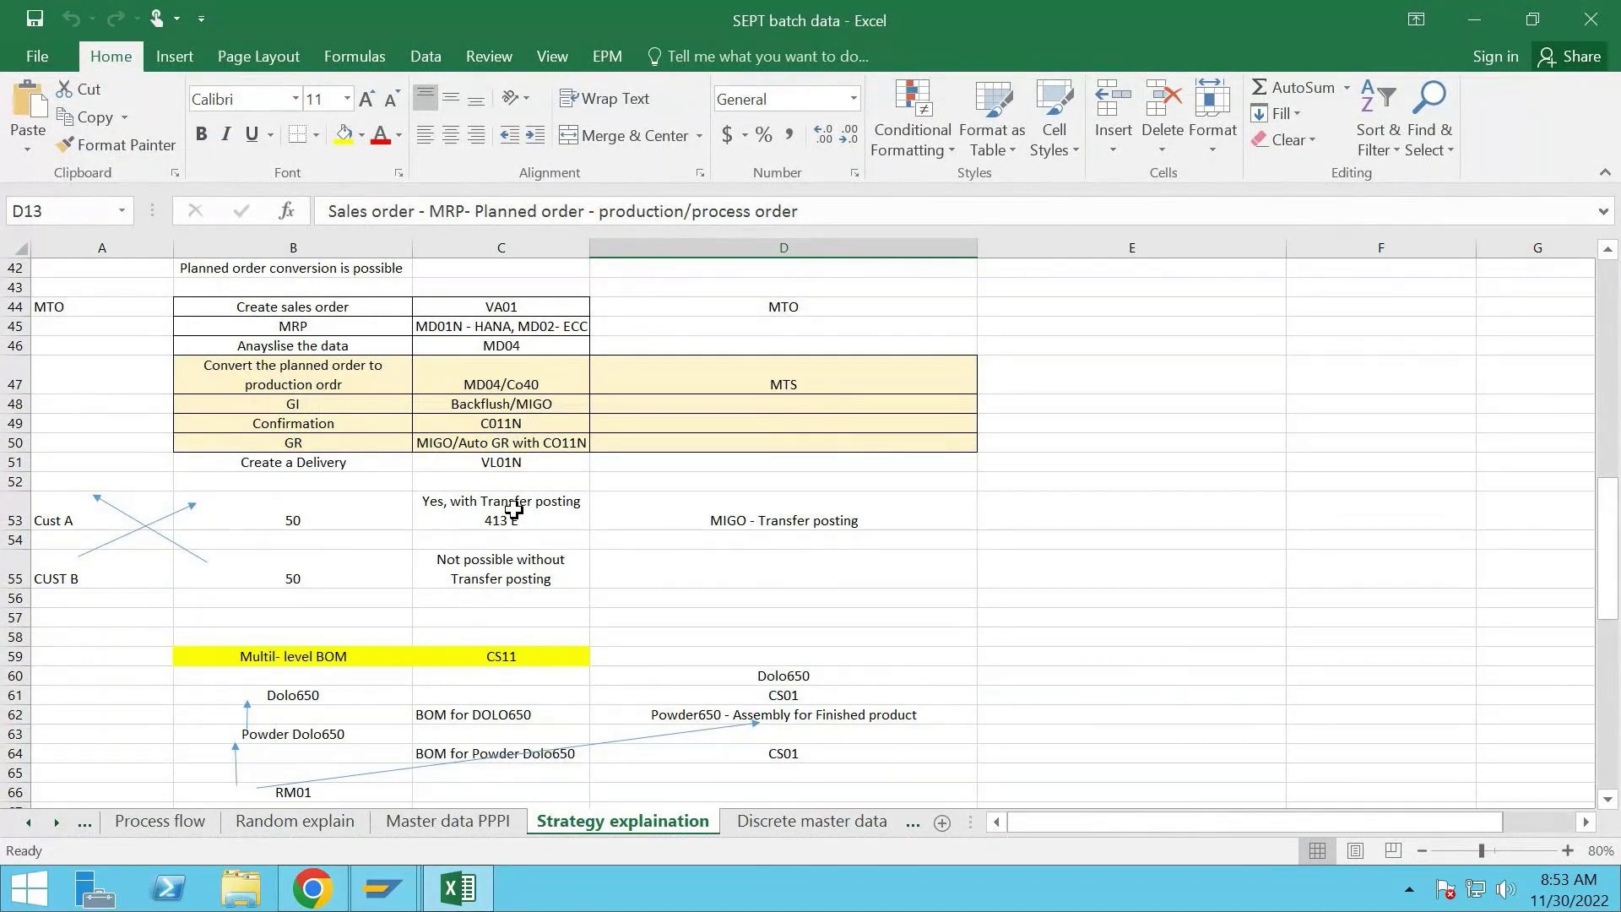
key("alt+Tab")
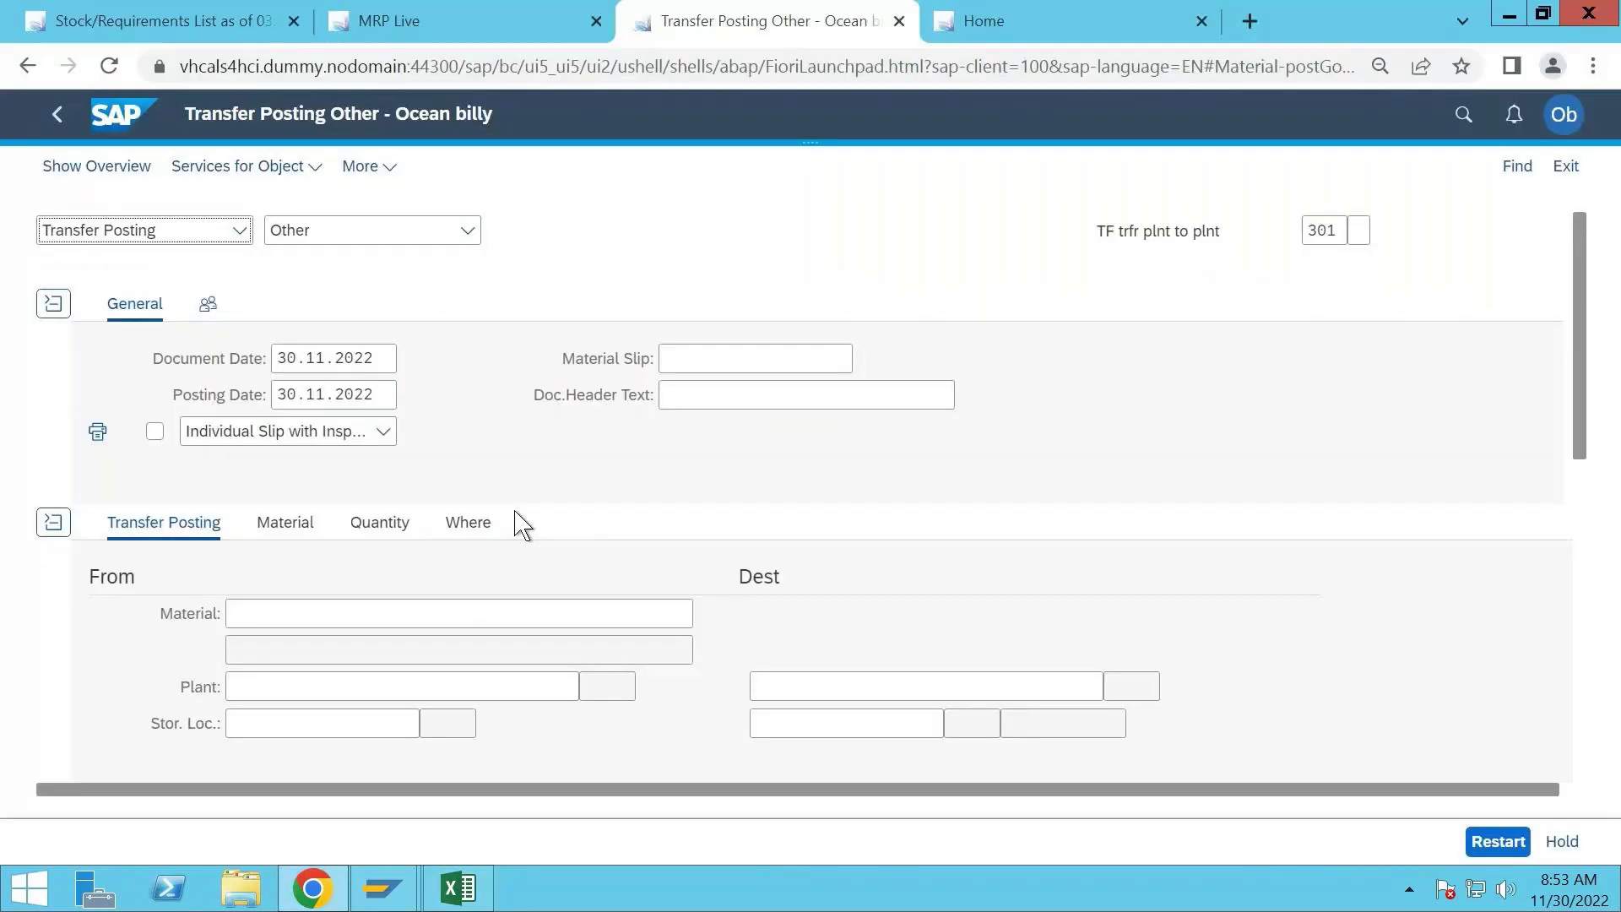
left_click(1345, 230)
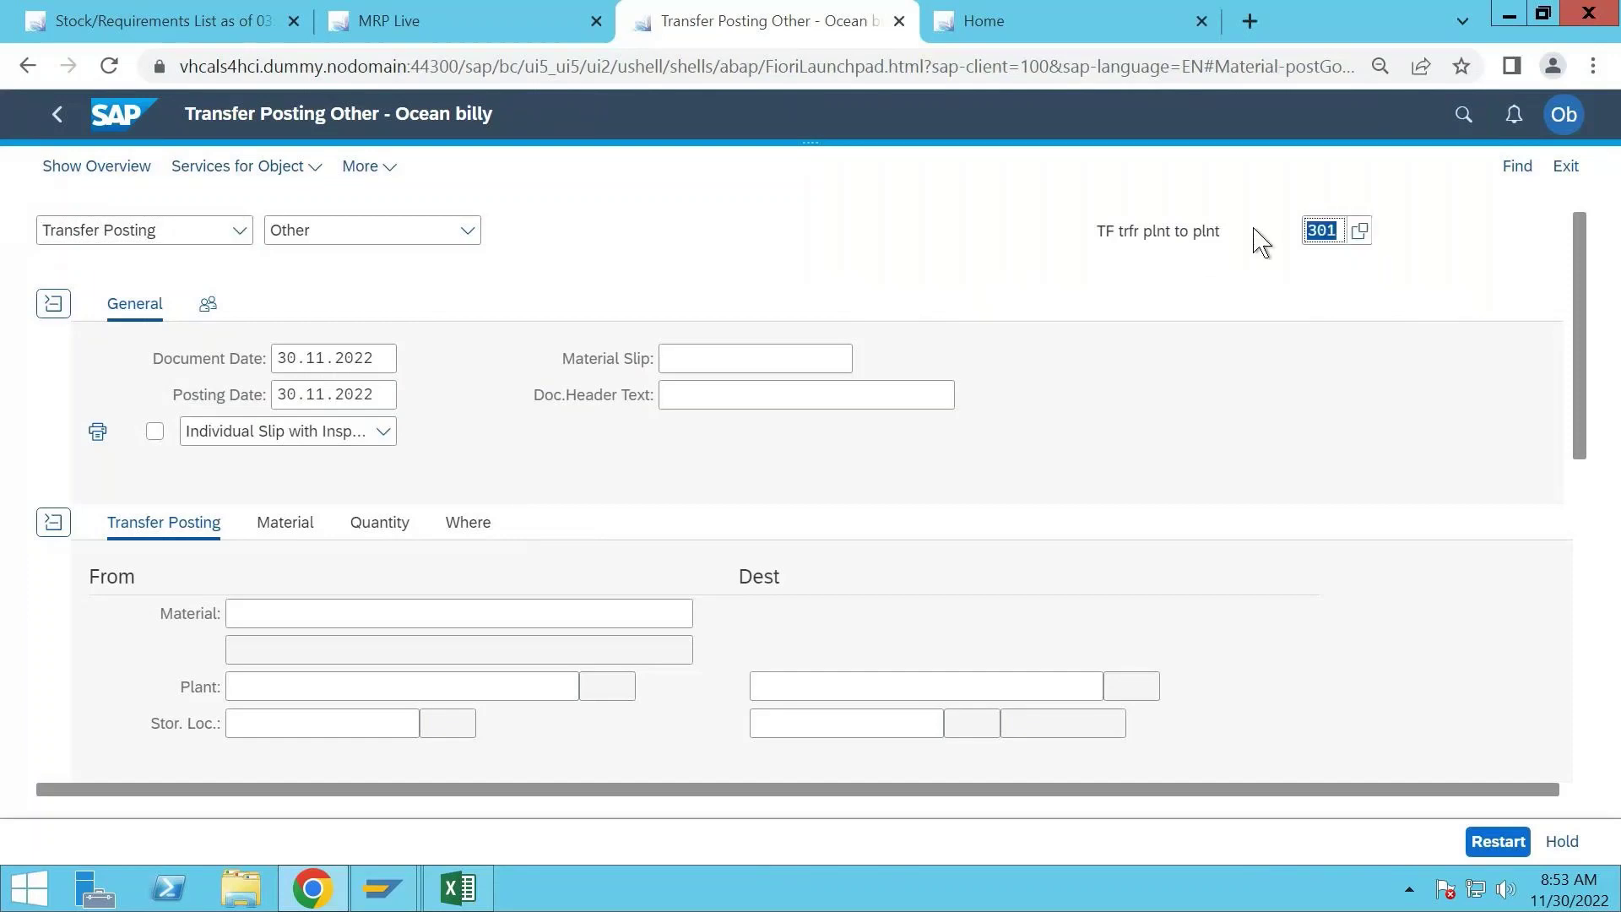
type("413")
key("Return")
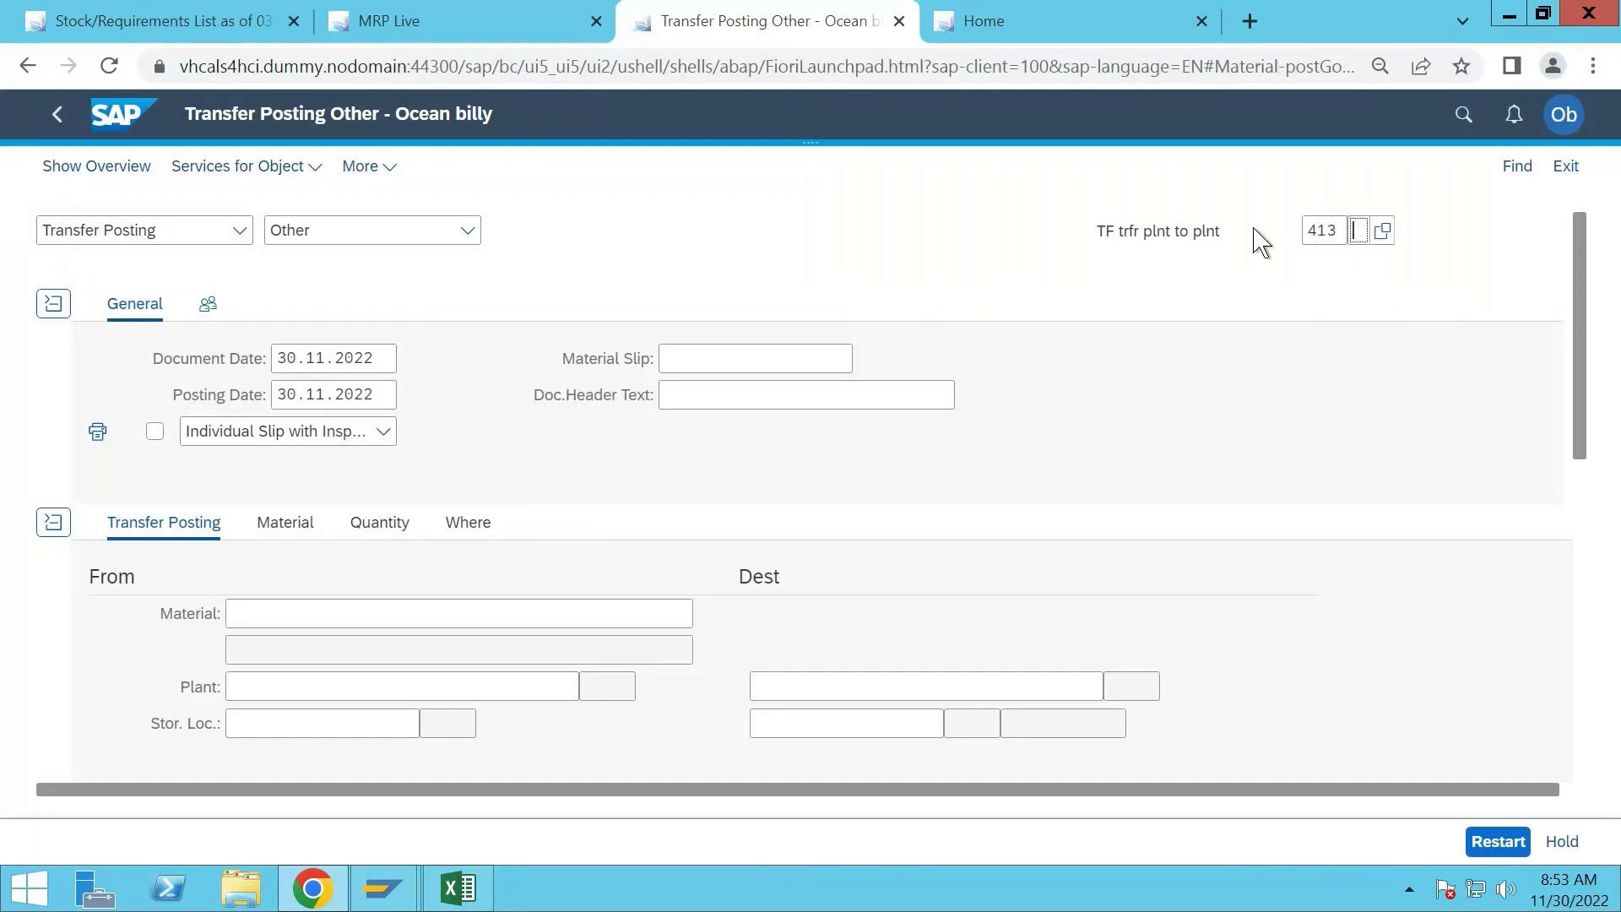
type("E")
key("Return")
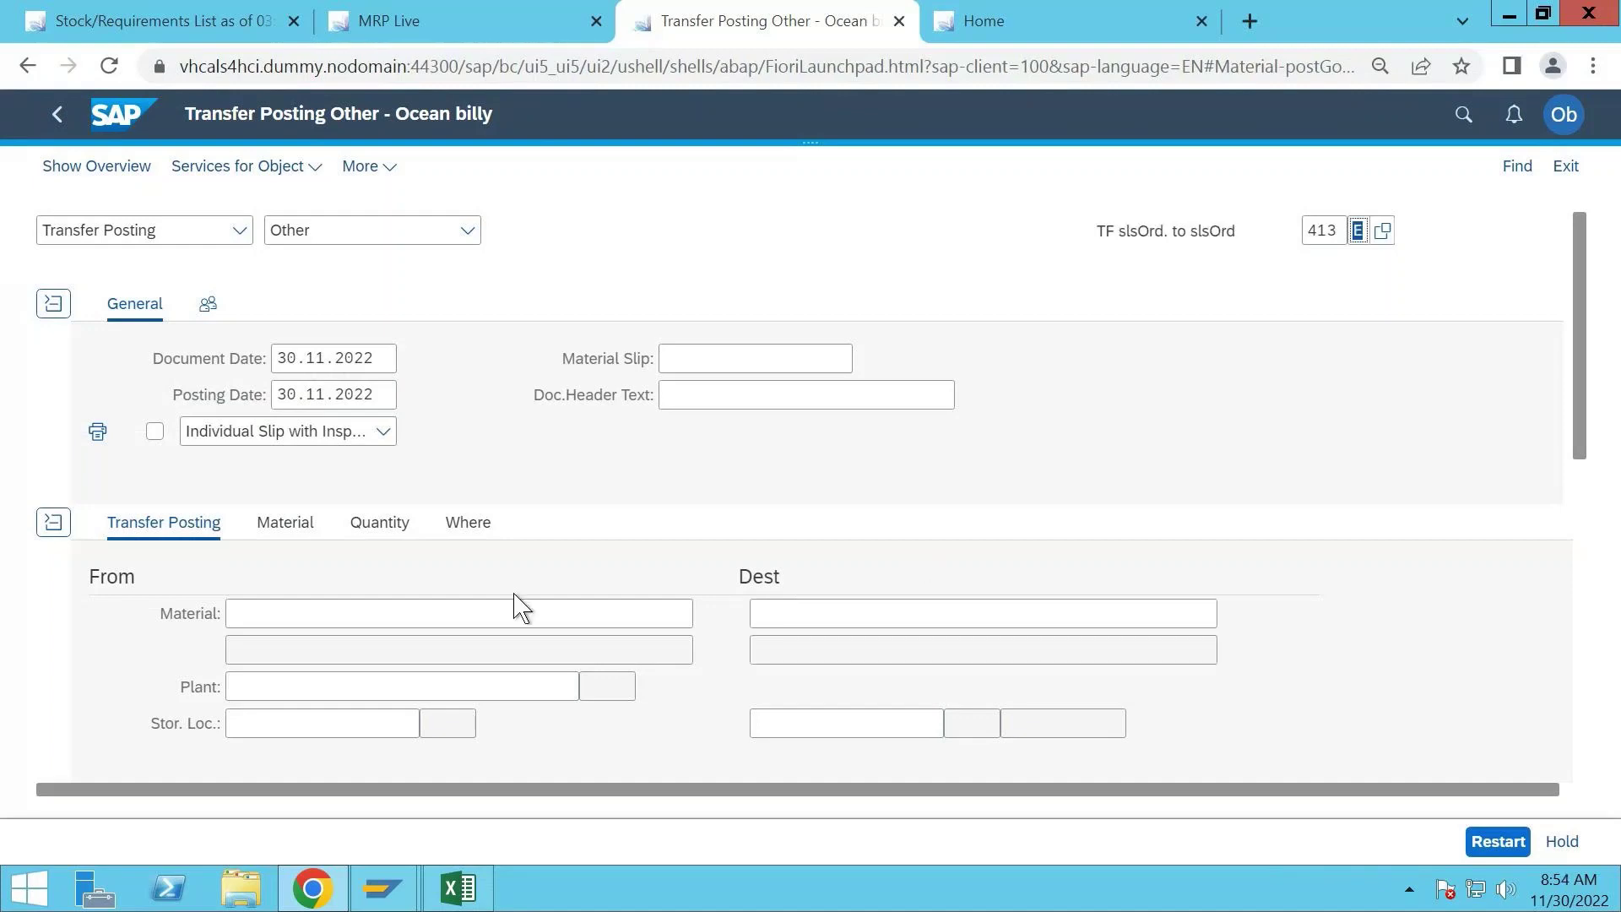
- Enter FERT-MTO-20 as both the source and the destination material
scroll(521, 606, "down", 2)
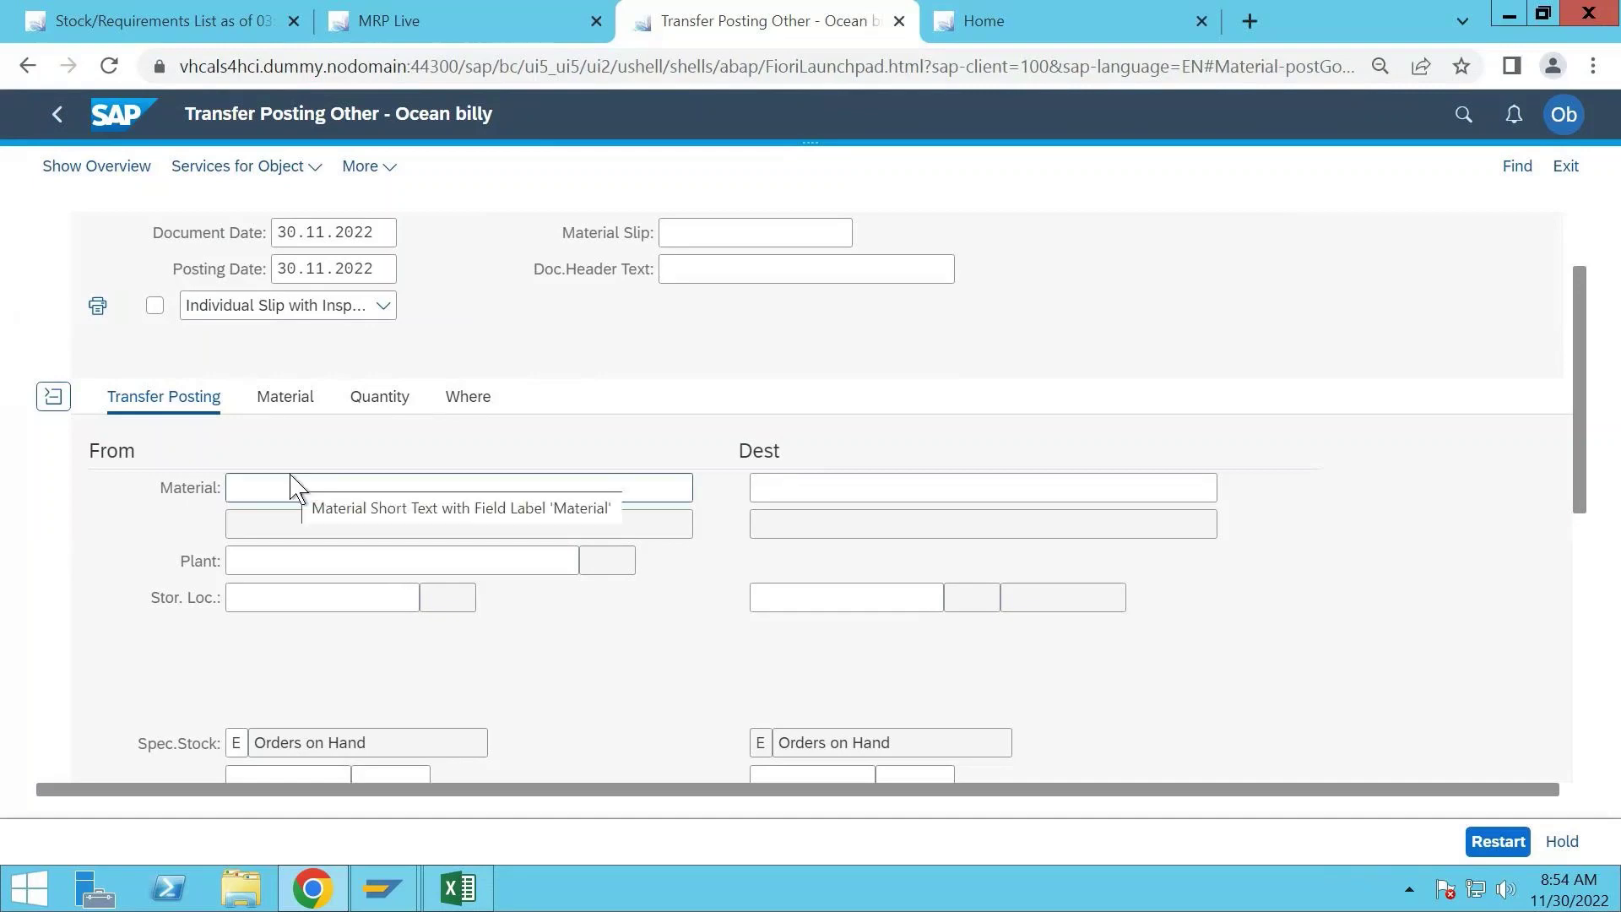
scroll(292, 488, "down", 2)
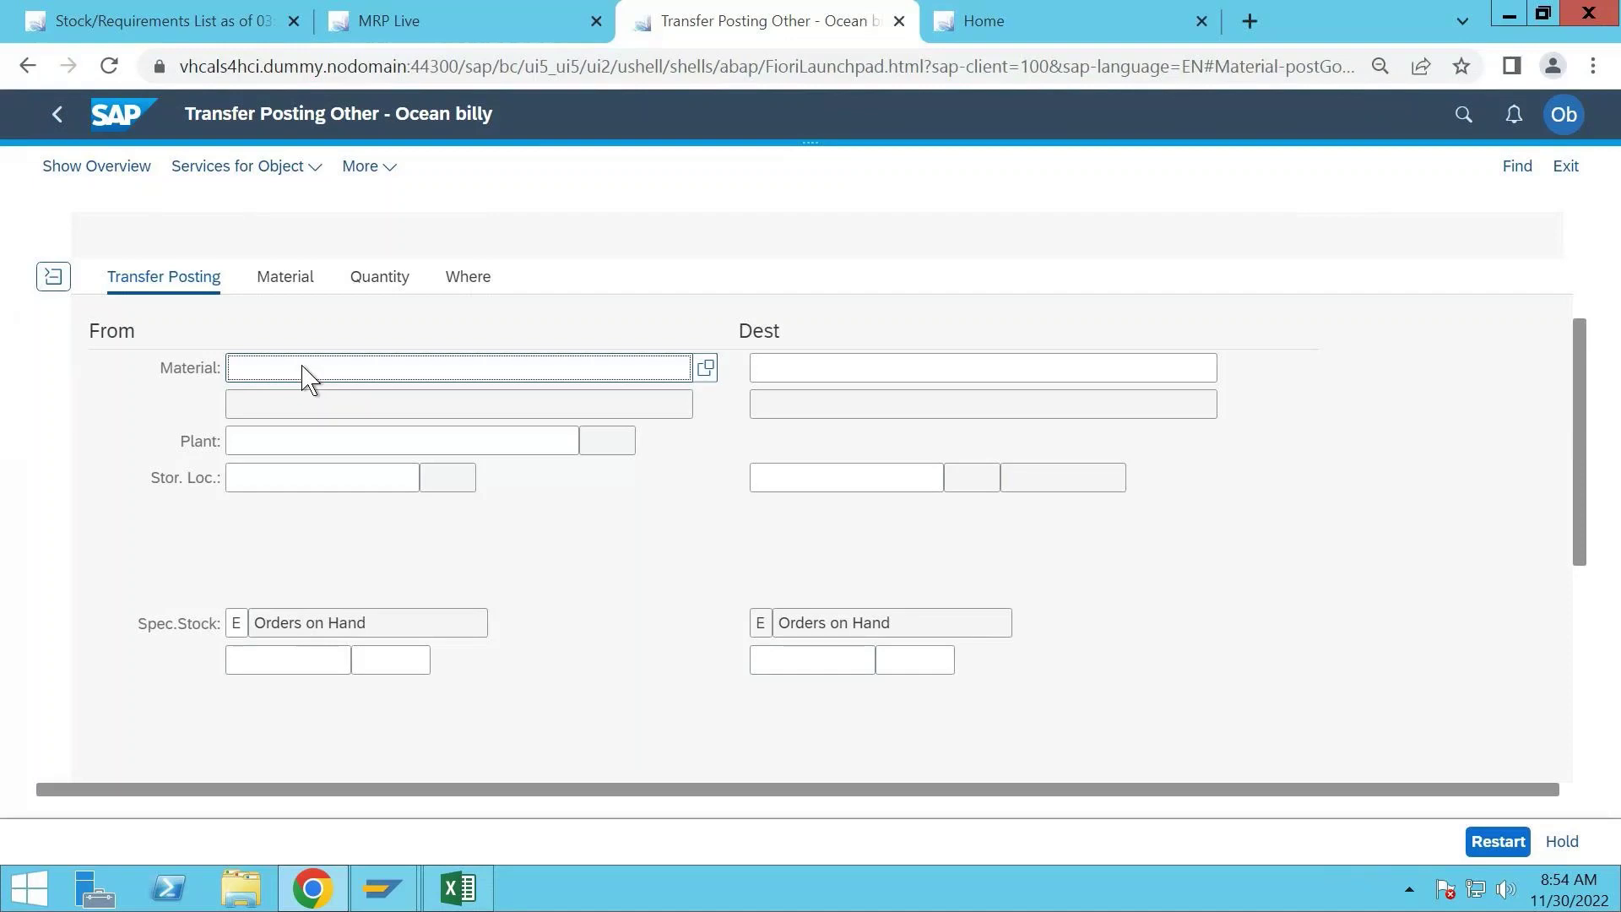
type("FERT-MTO")
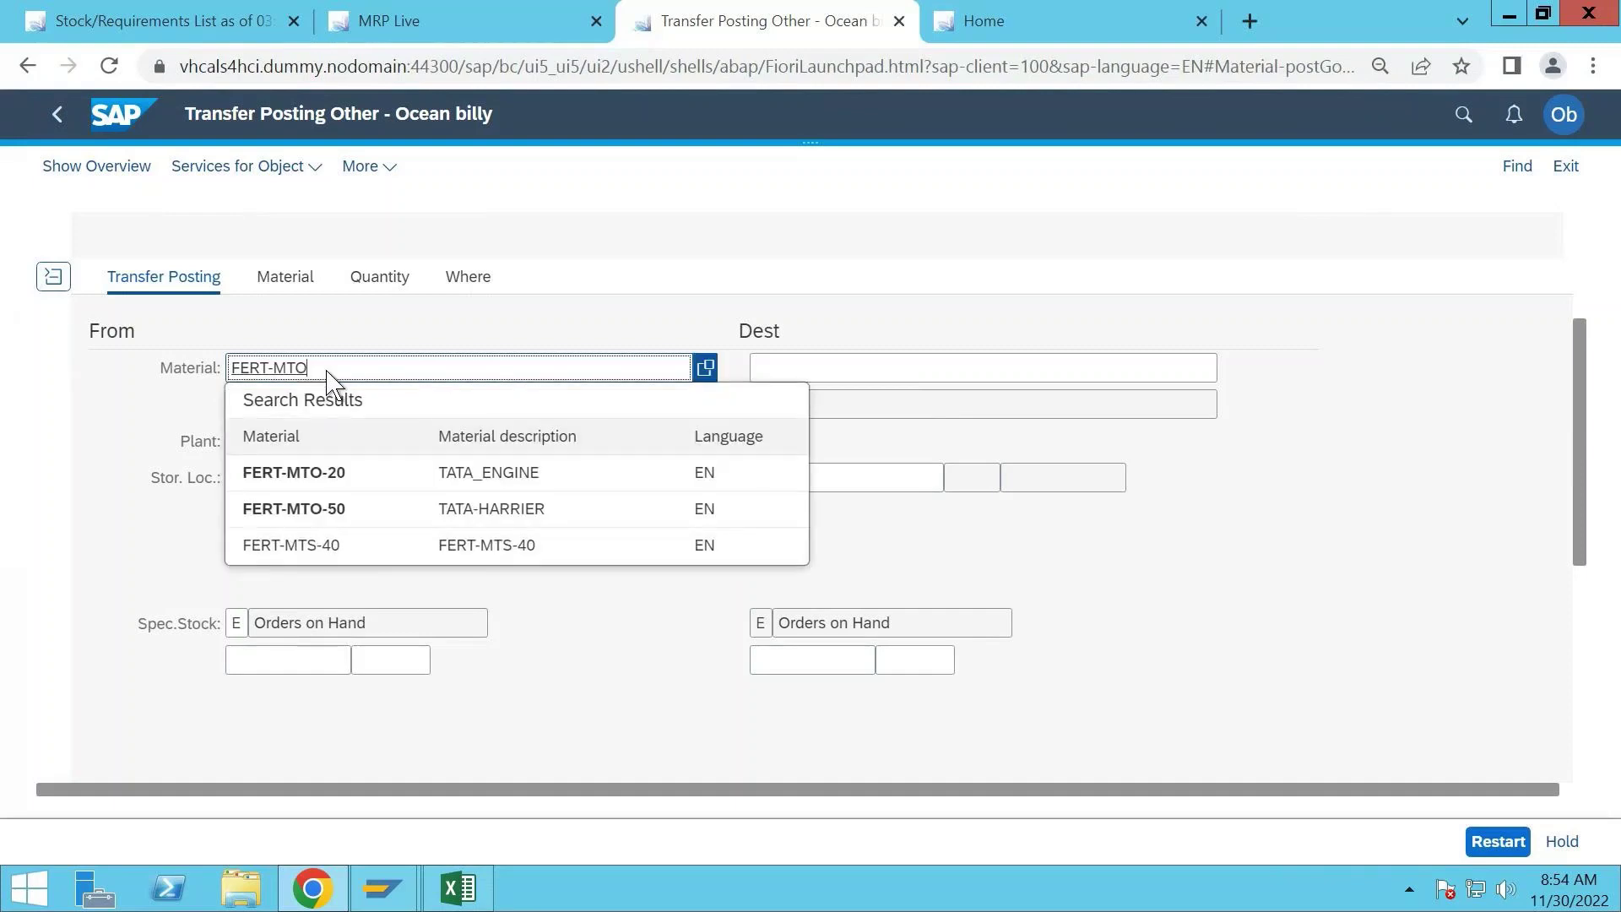
left_click(336, 474)
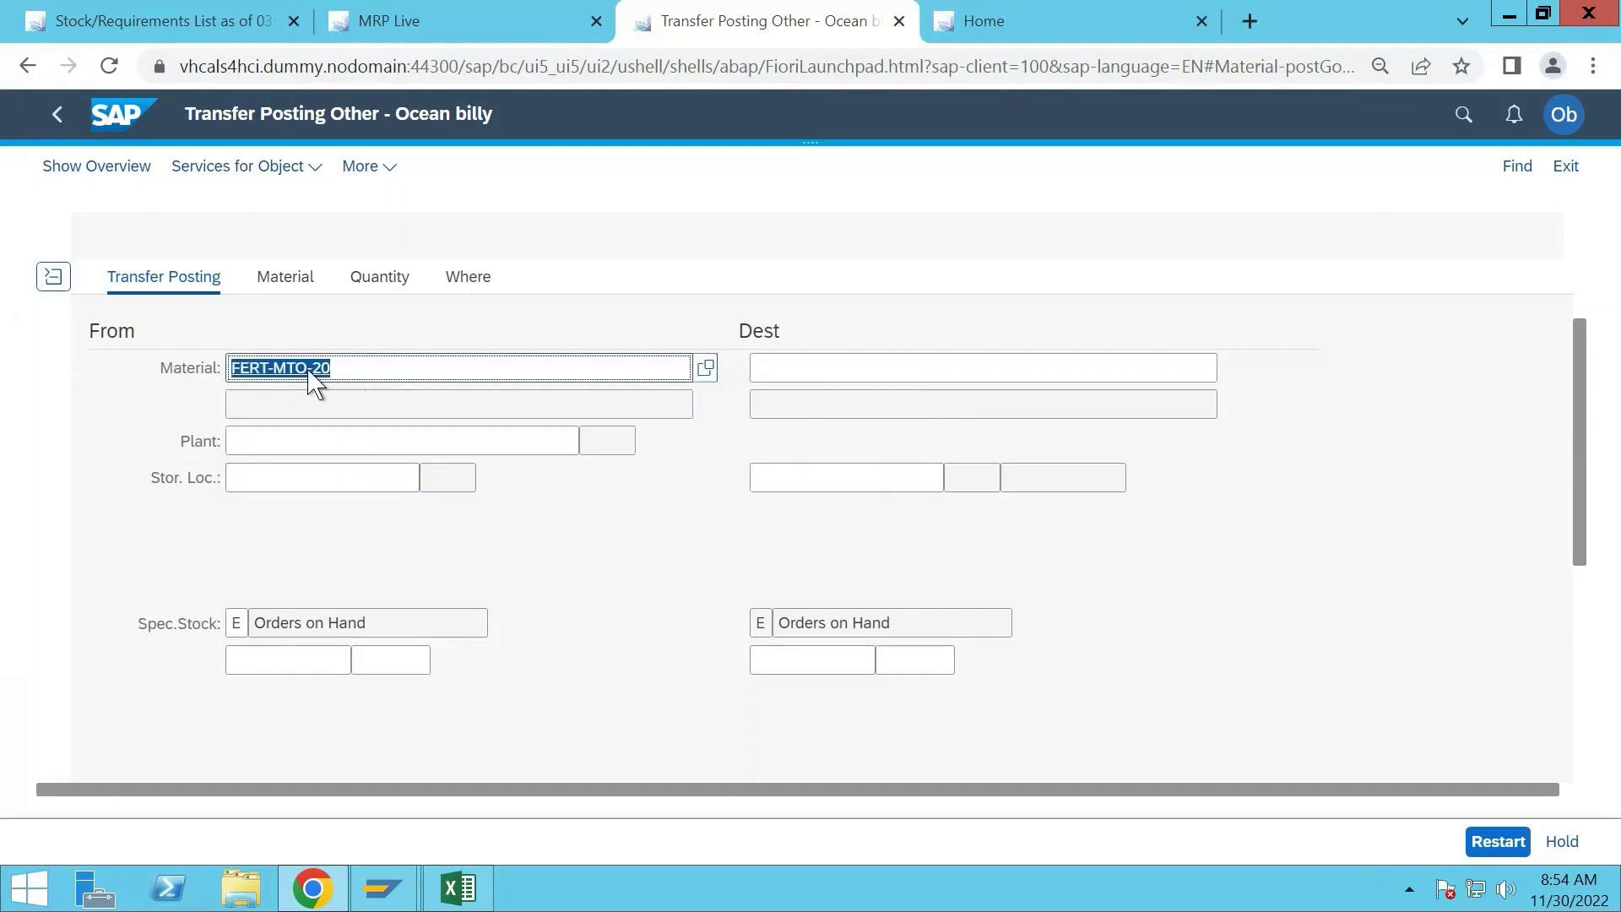
left_click_drag(315, 380, 850, 373)
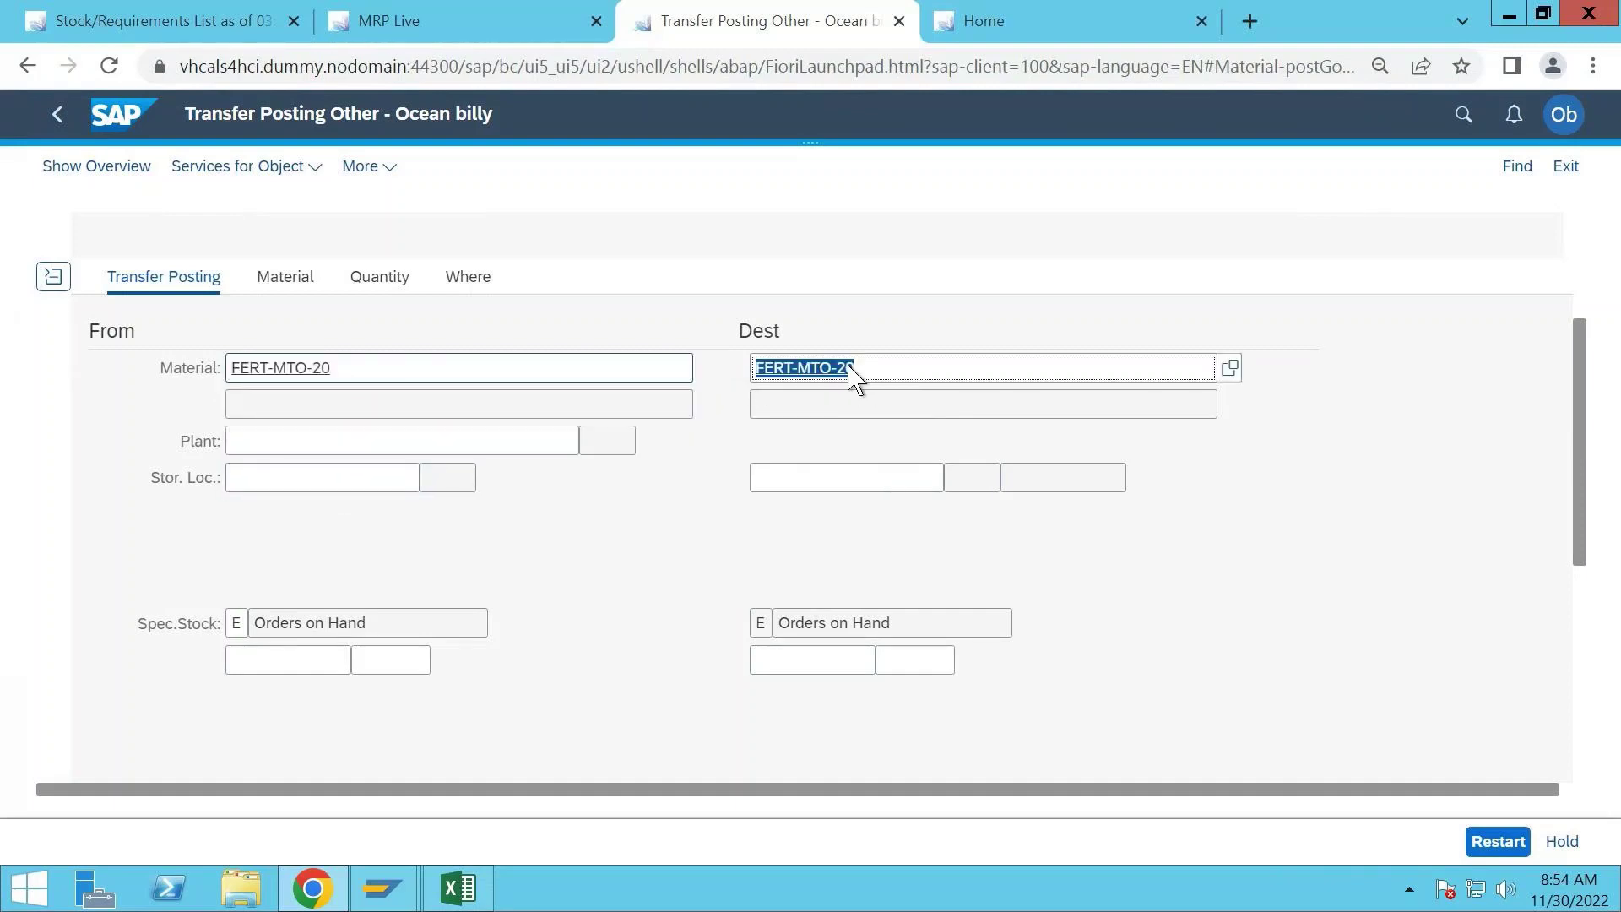
- Set the source plant to 1710 and the source storage location to 171A
left_click(322, 442)
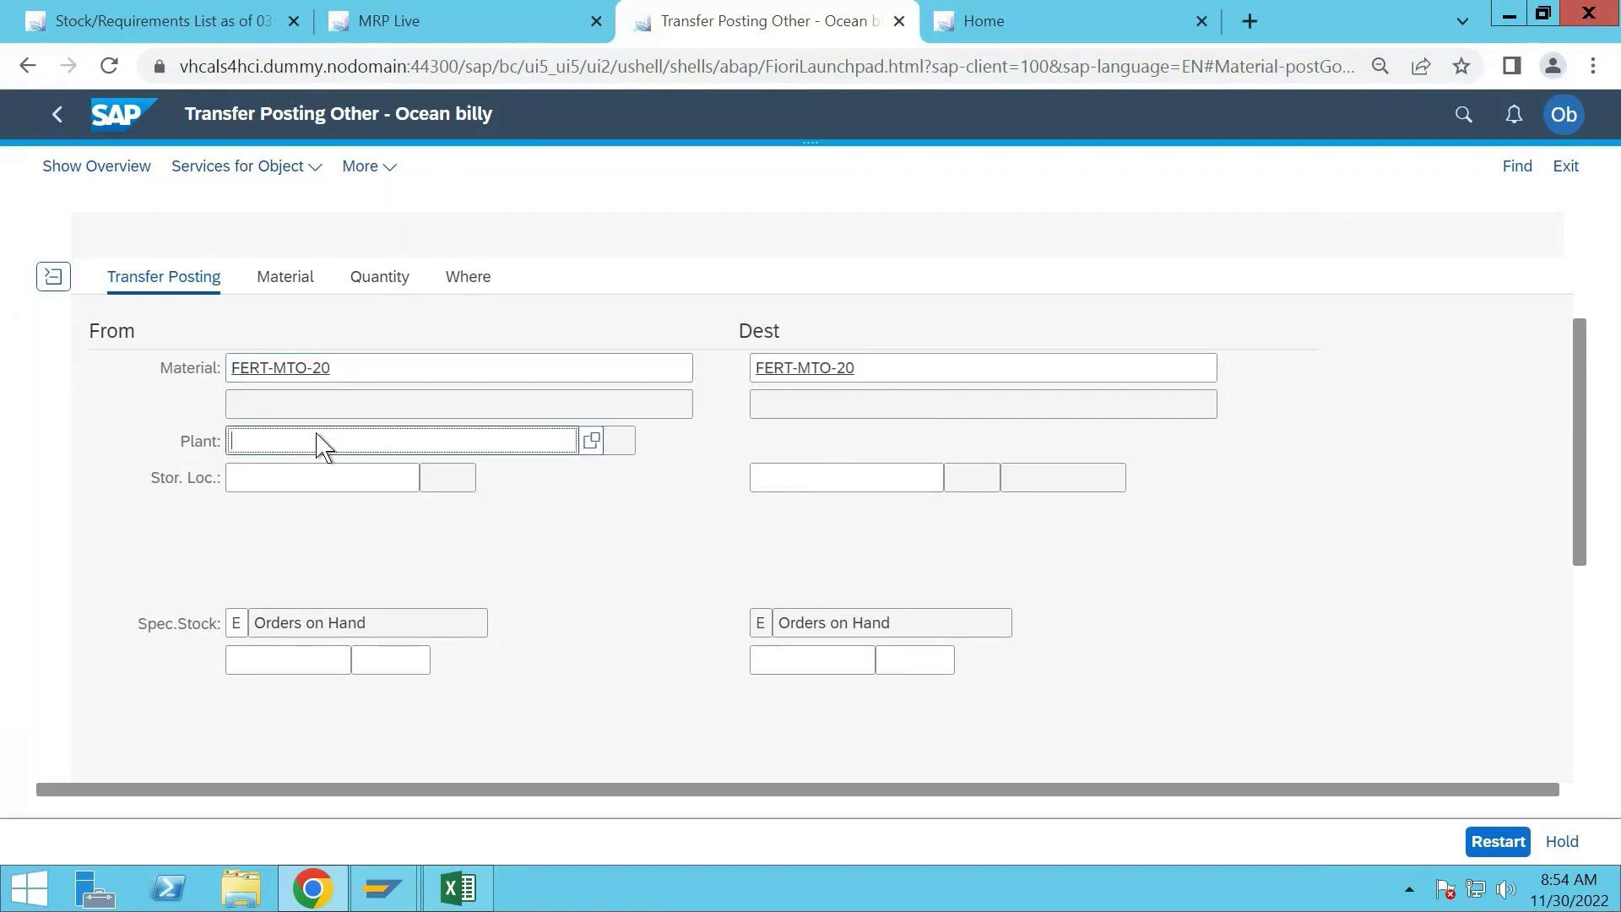
type("1710")
left_click(391, 486)
type("S")
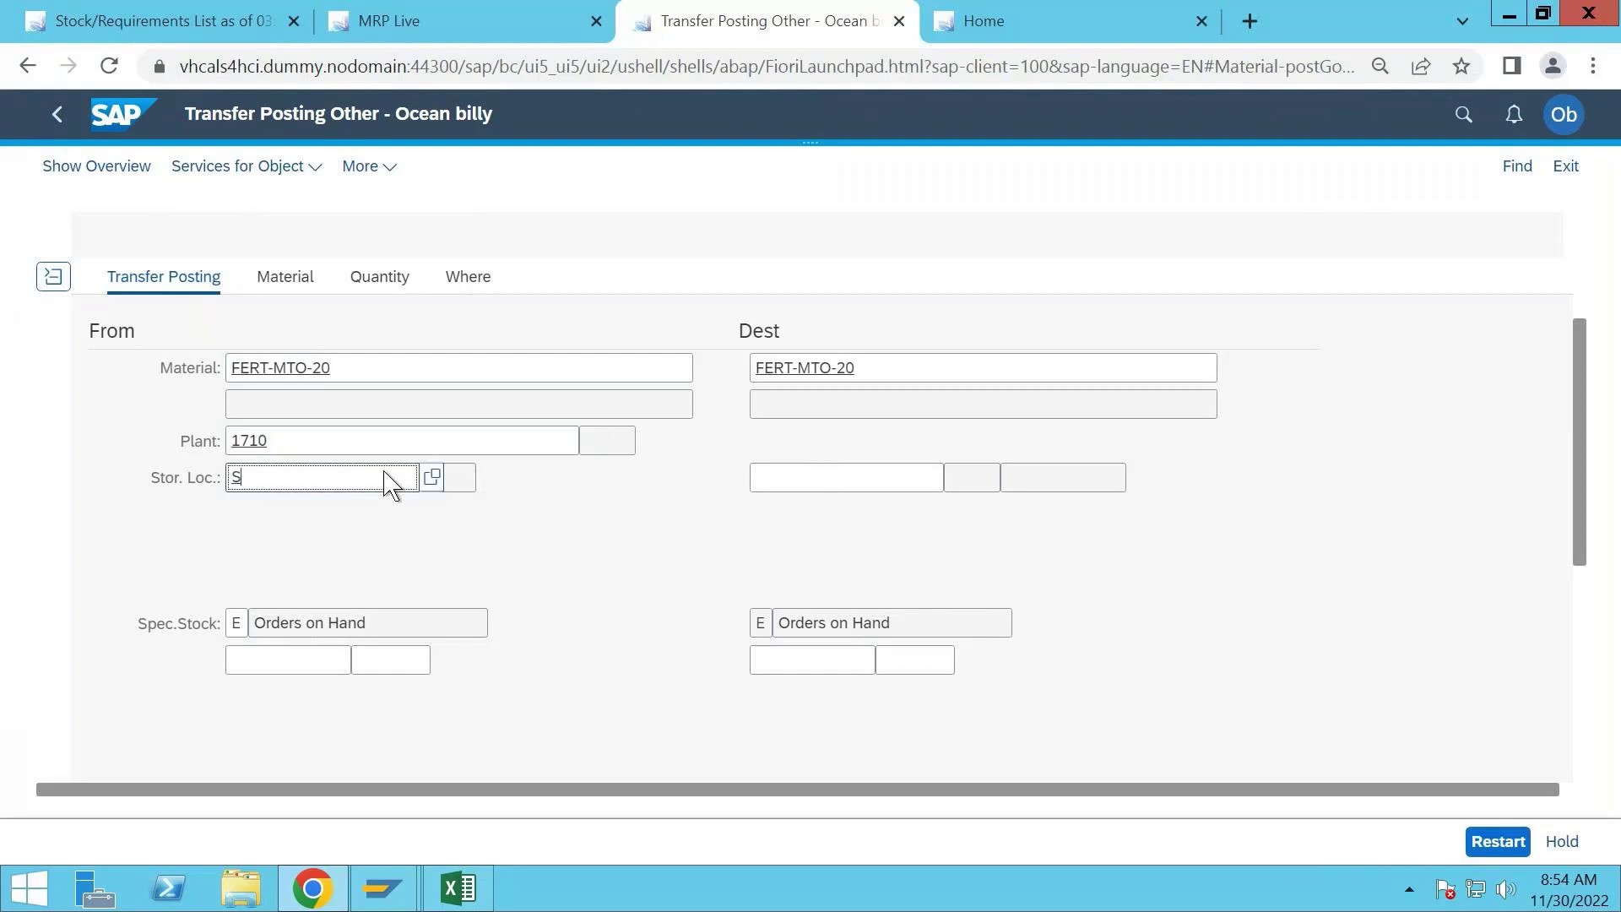
key("BackSpace")
type("171A")
- Enter the first customer's sales order as source special stock and the second customer's as destination, each with item 10
left_click(288, 667)
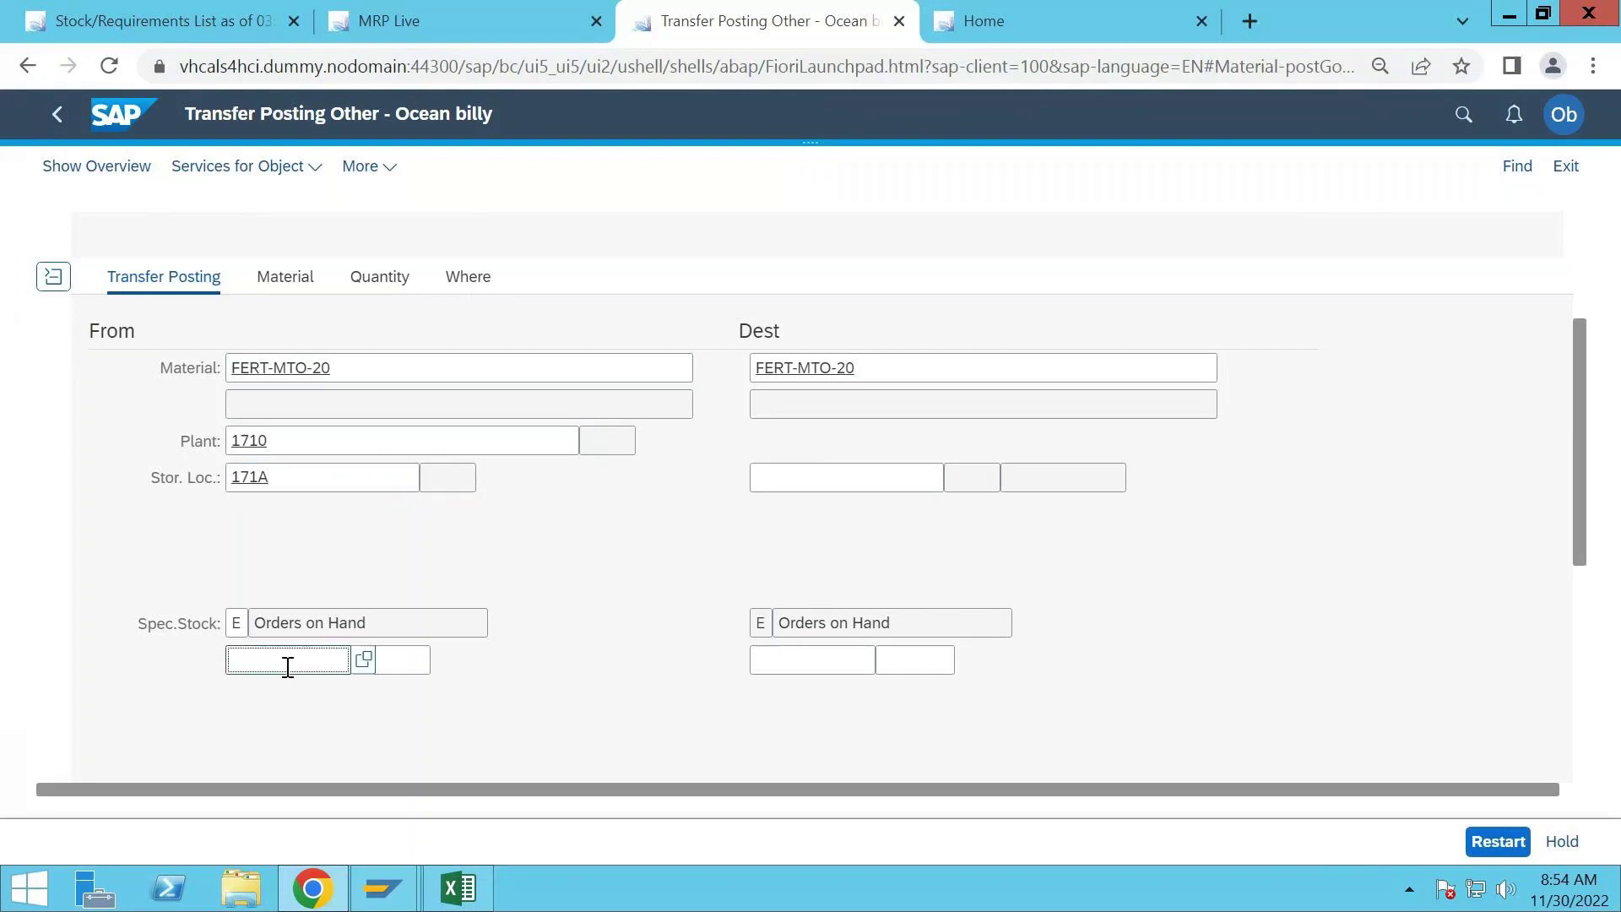
type("4643")
key("Tab")
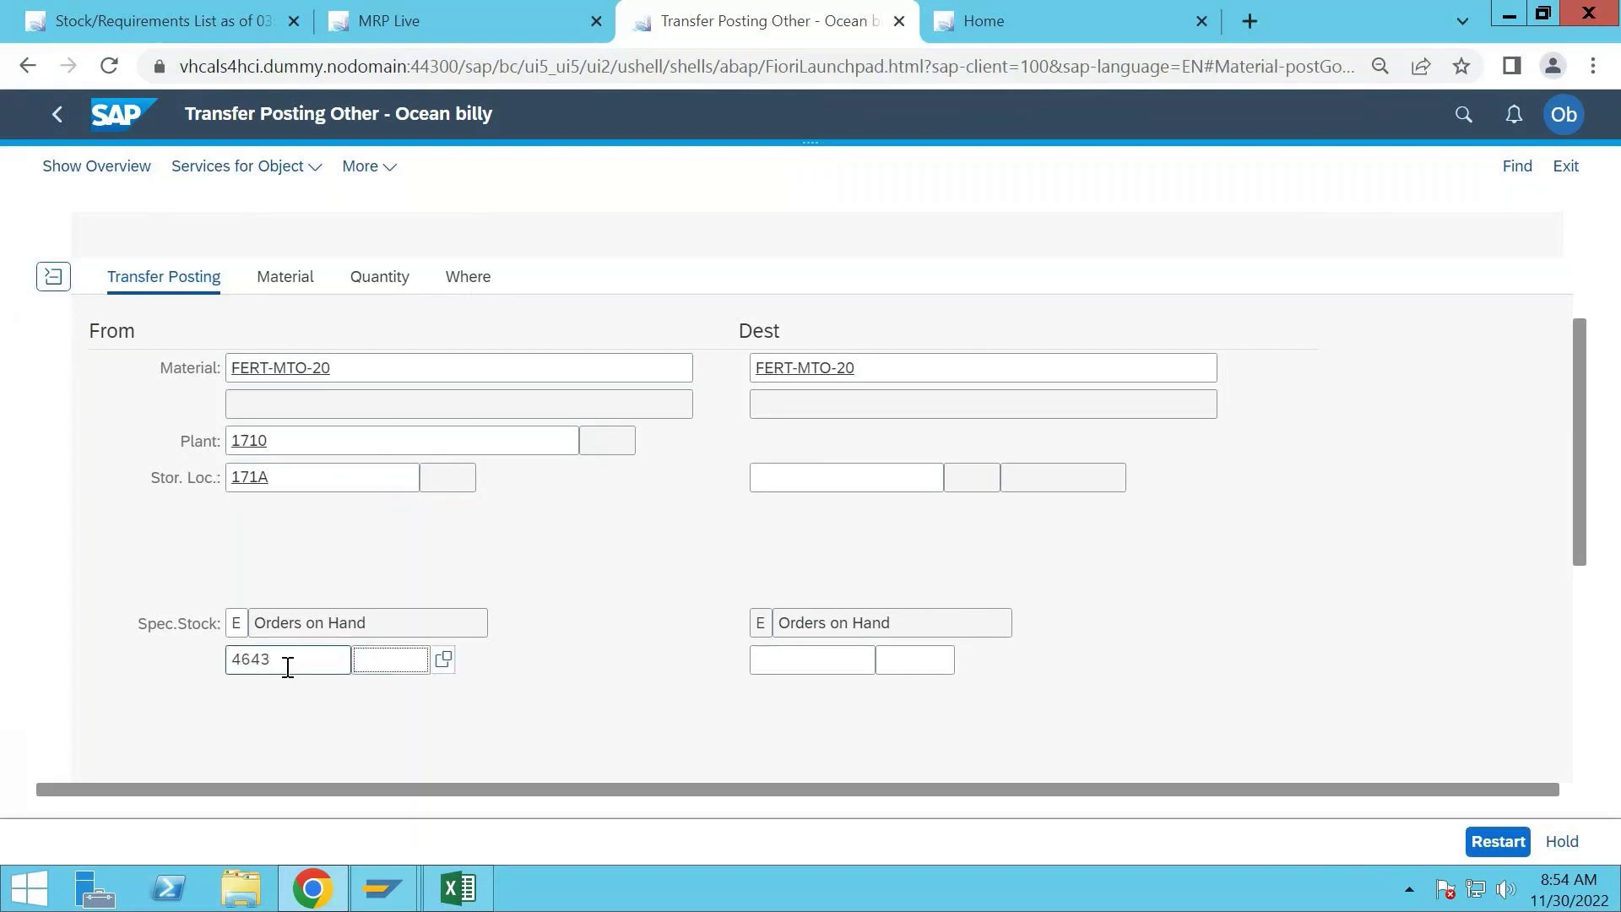
type("10")
left_click(830, 664)
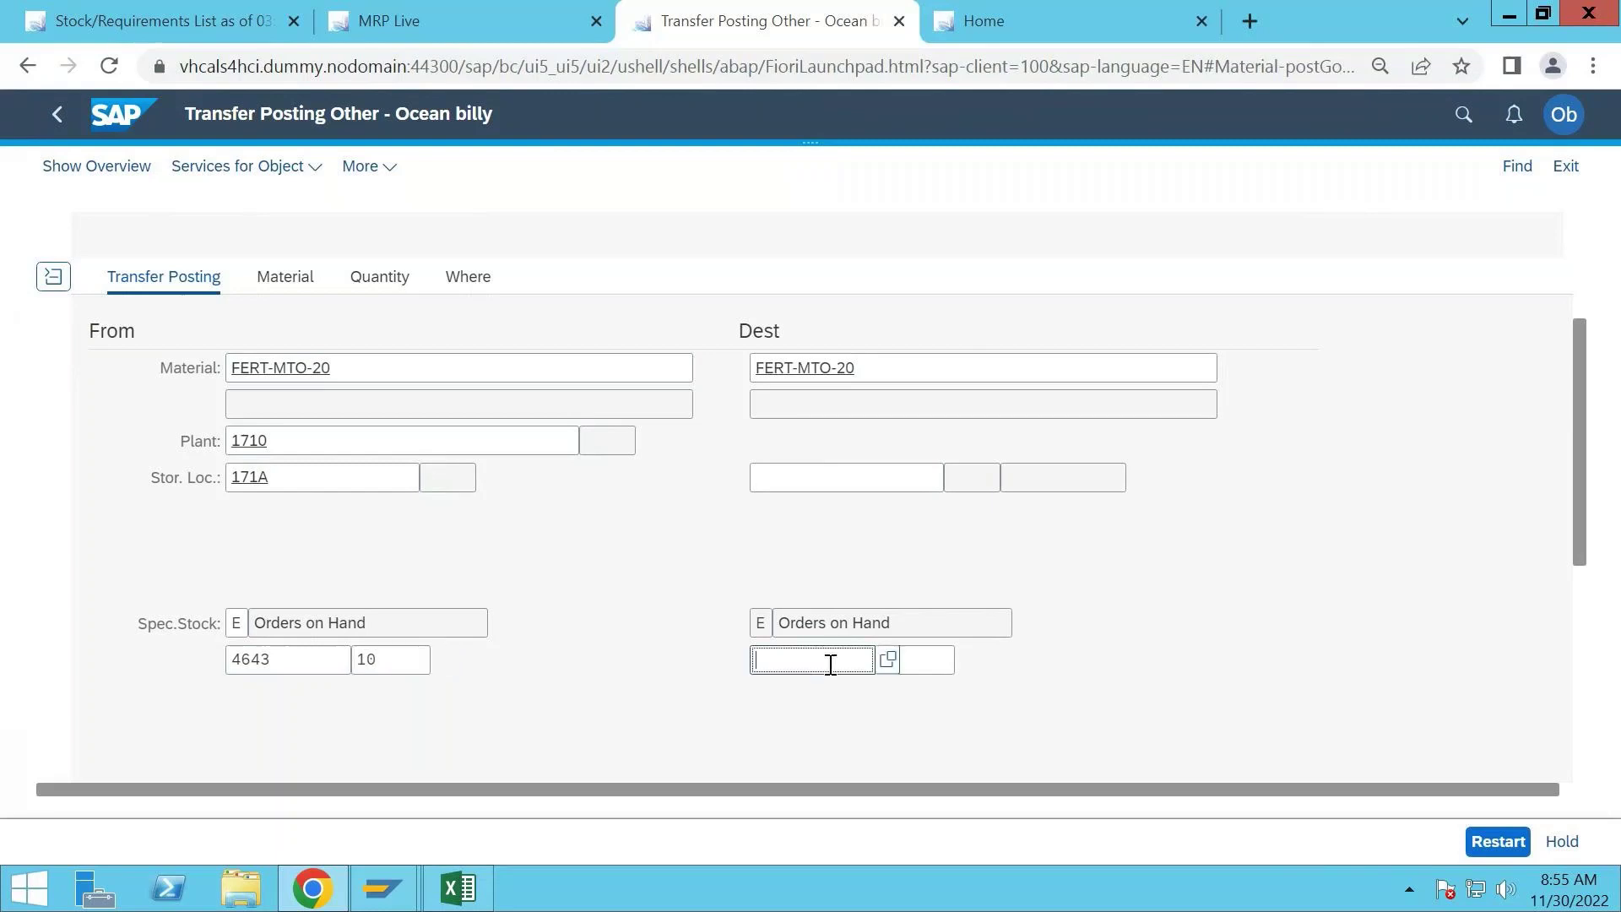
type("4644")
key("Tab")
type("10")
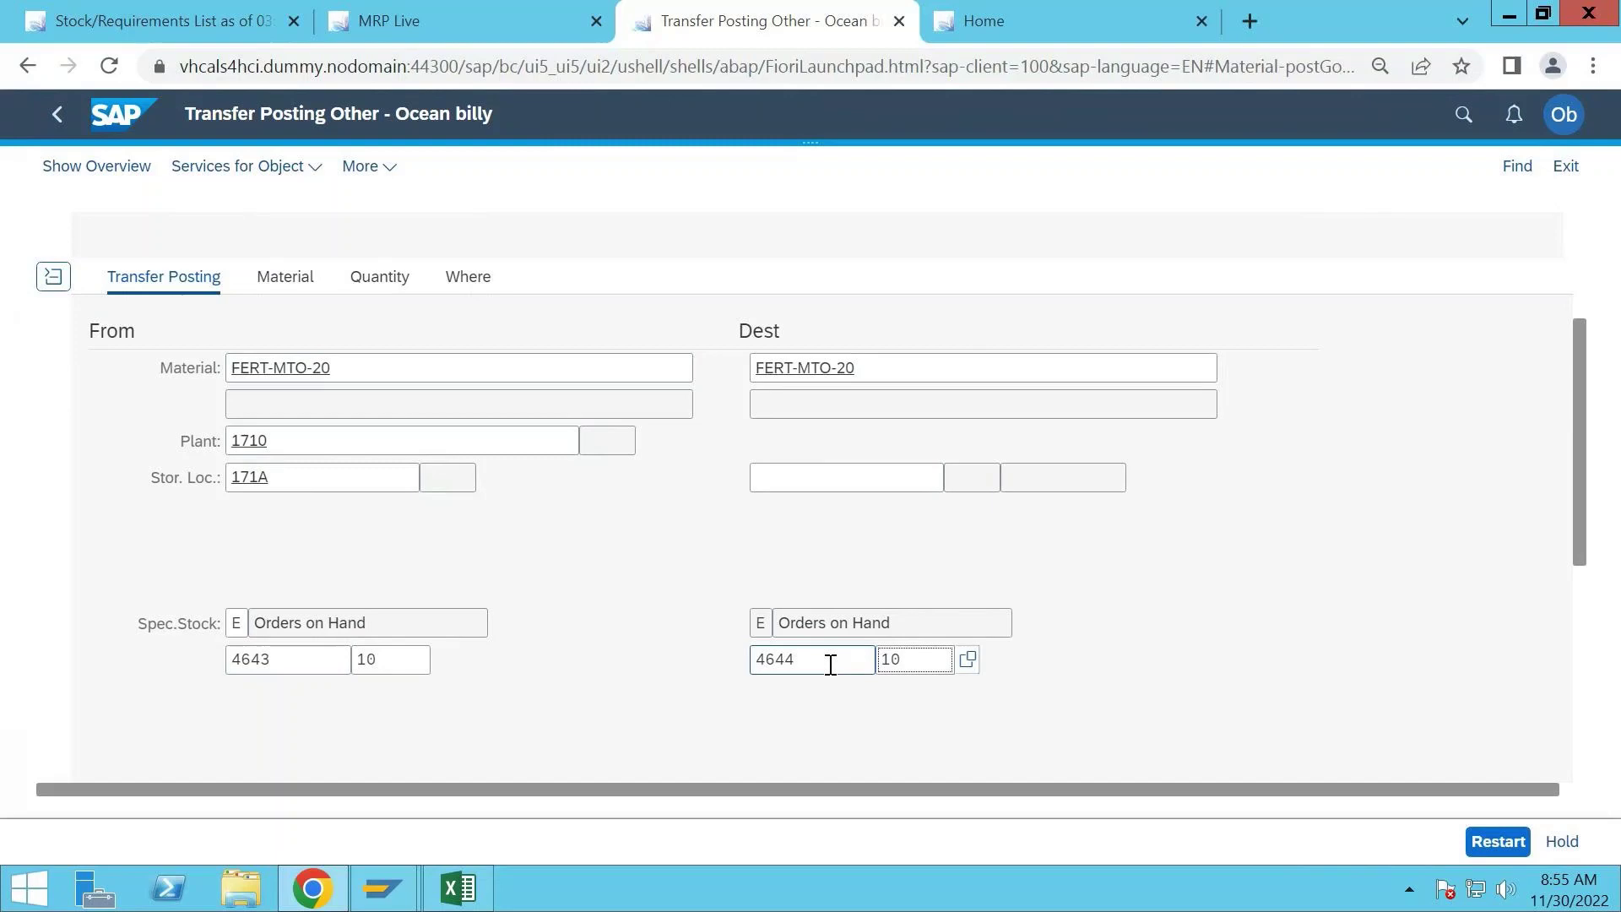
key("Return")
- Set the destination storage location to 171A
left_click(794, 480)
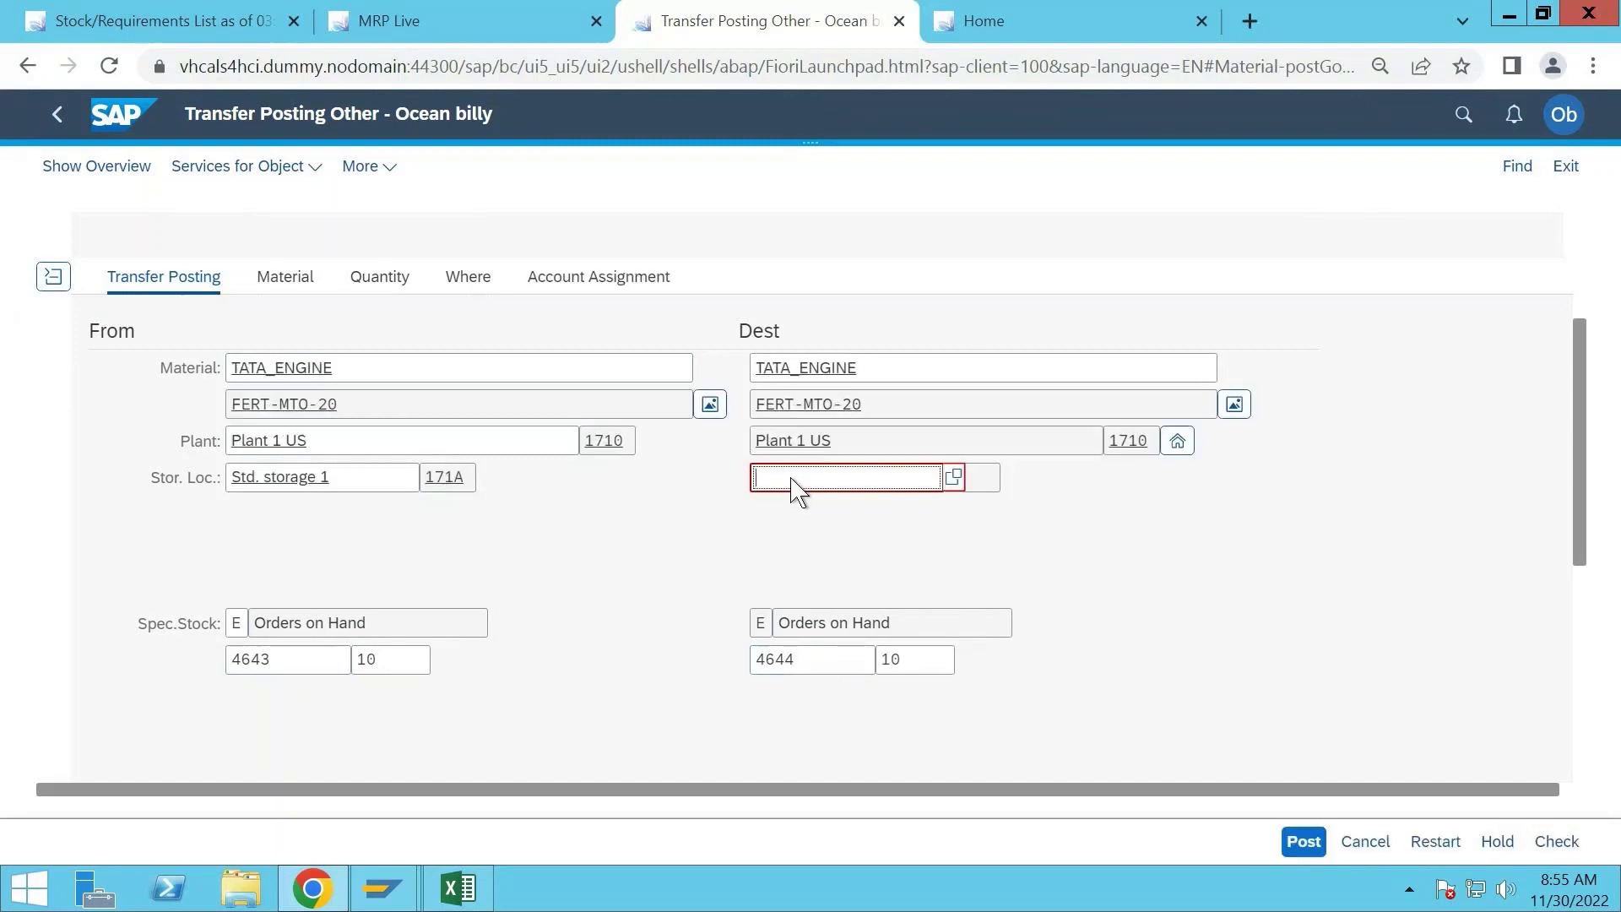
type("171A")
key("Return")
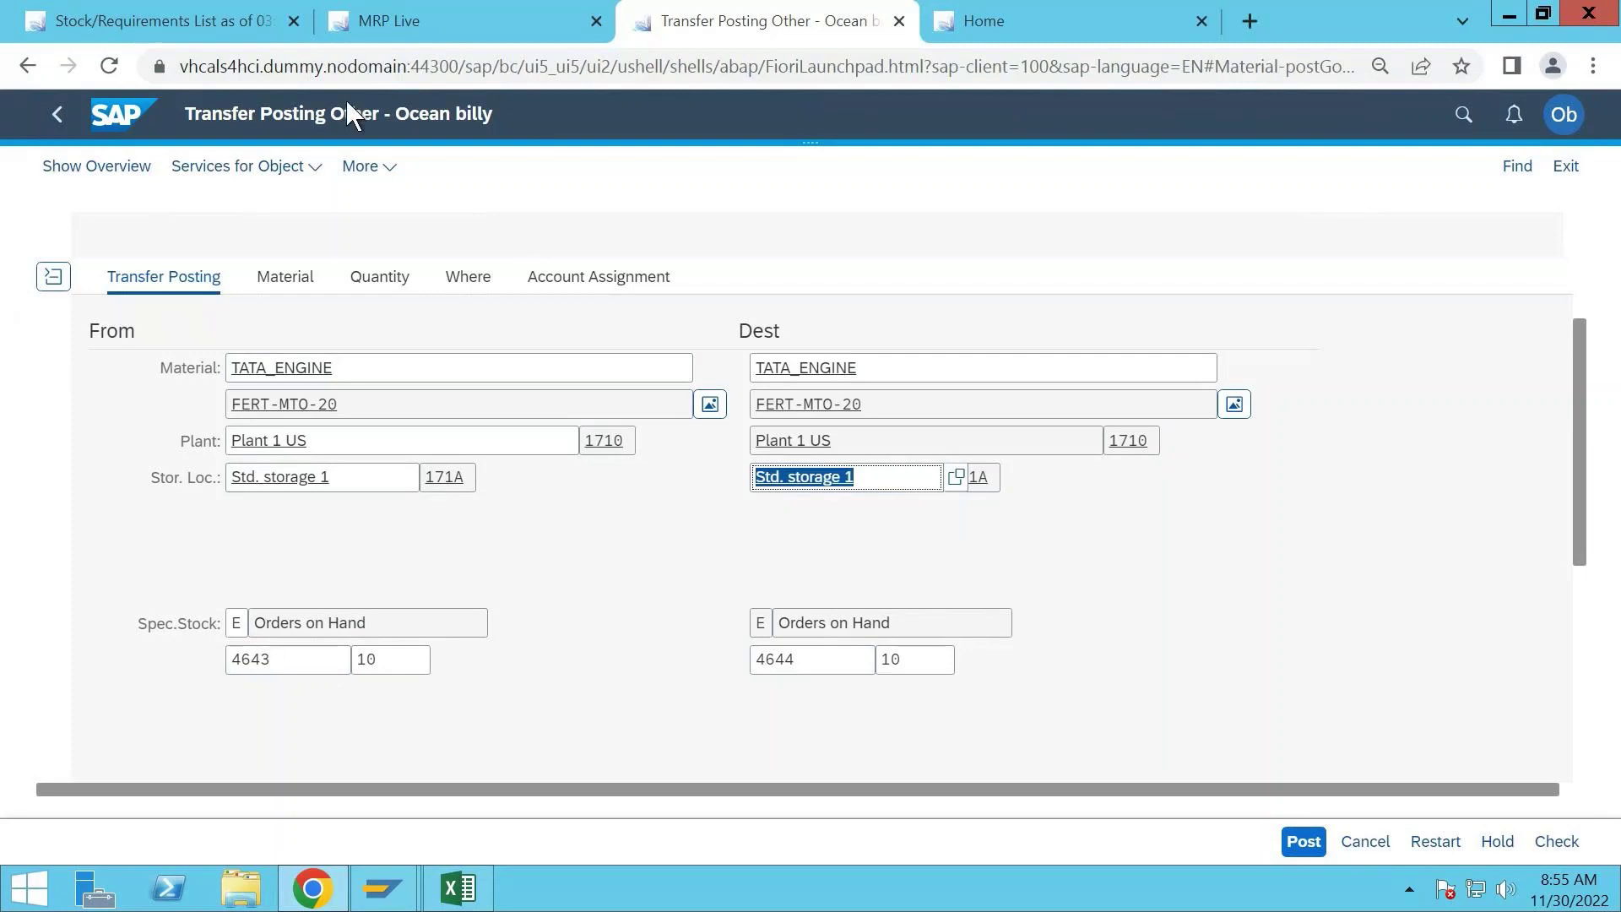
- Review the FERT-MTO-20 stock/requirements list, run a check on the transfer posting, and close the check log
left_click(208, 28)
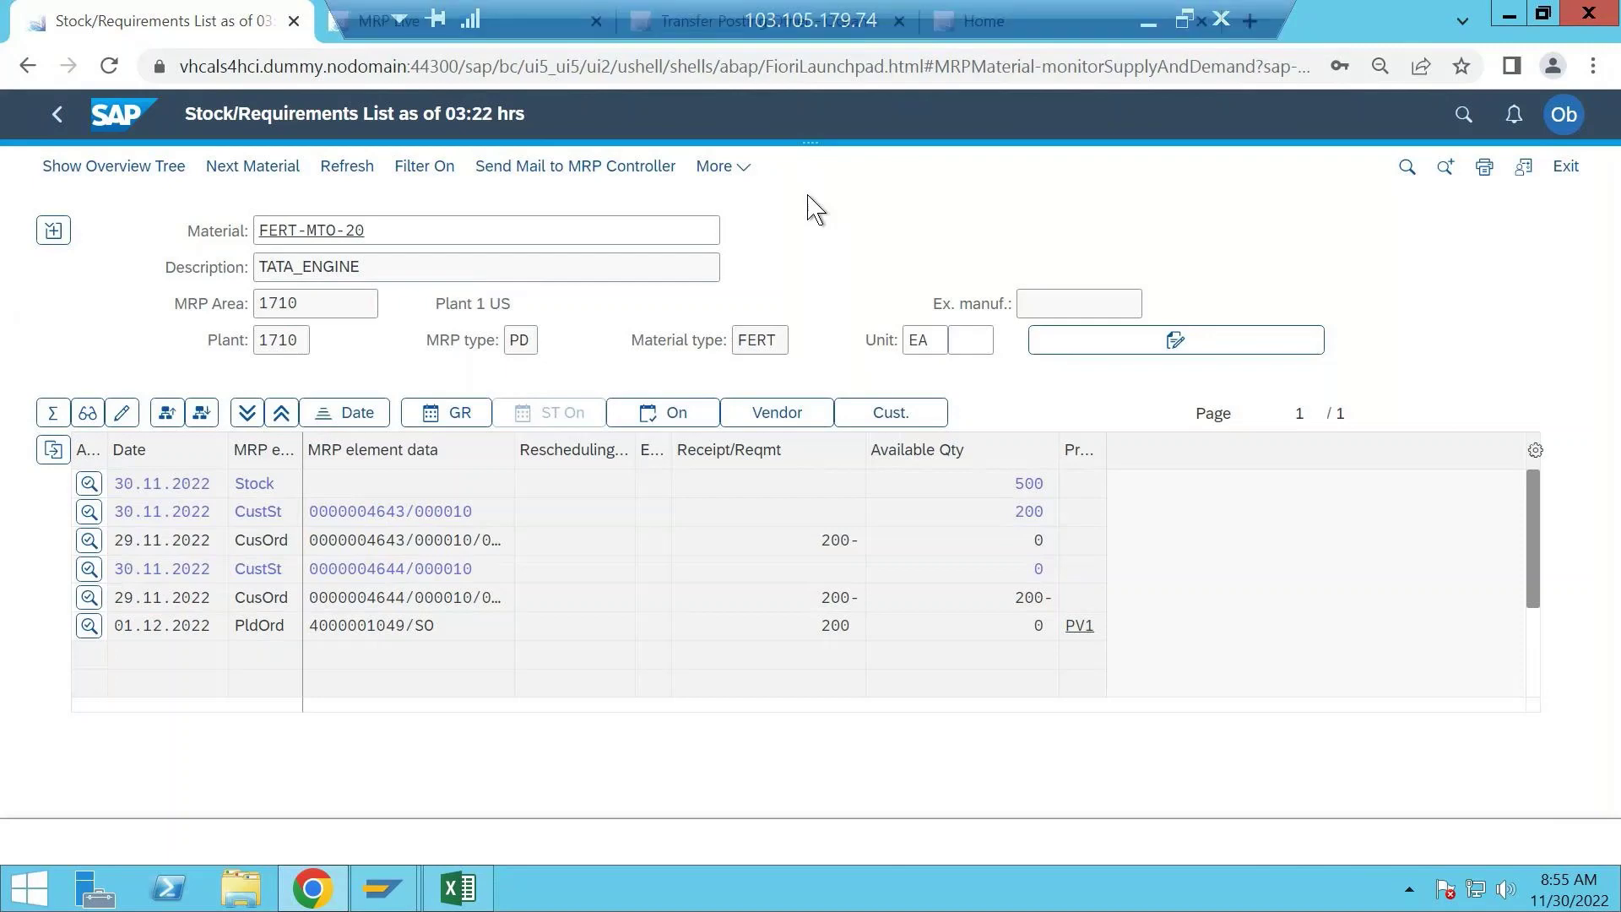
left_click(765, 24)
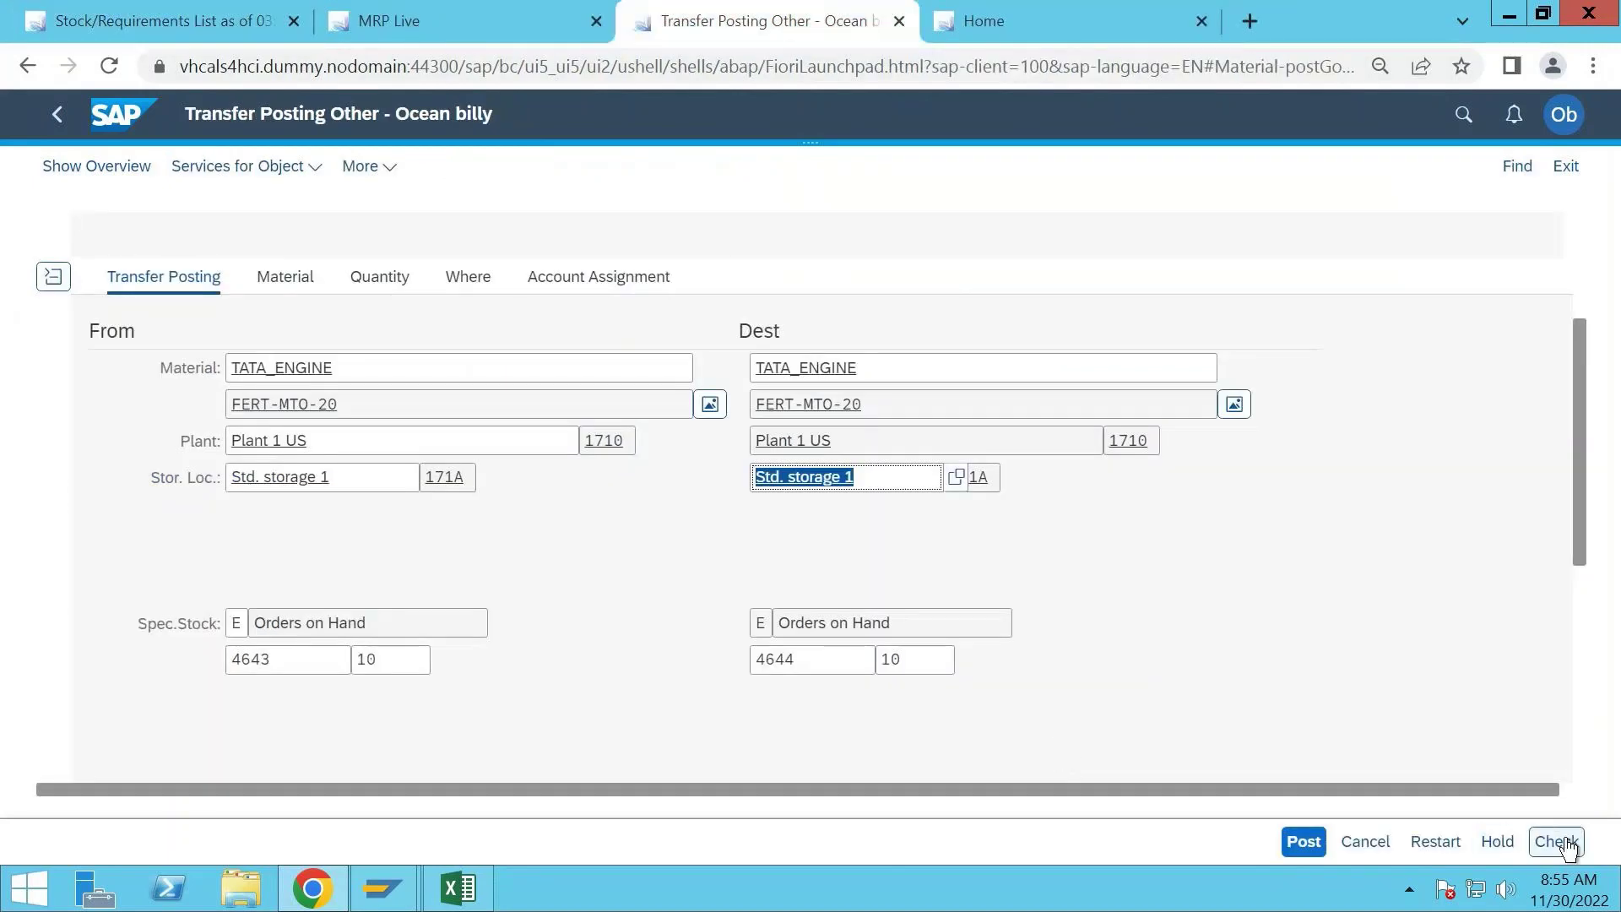
scroll(782, 727, "down", 4)
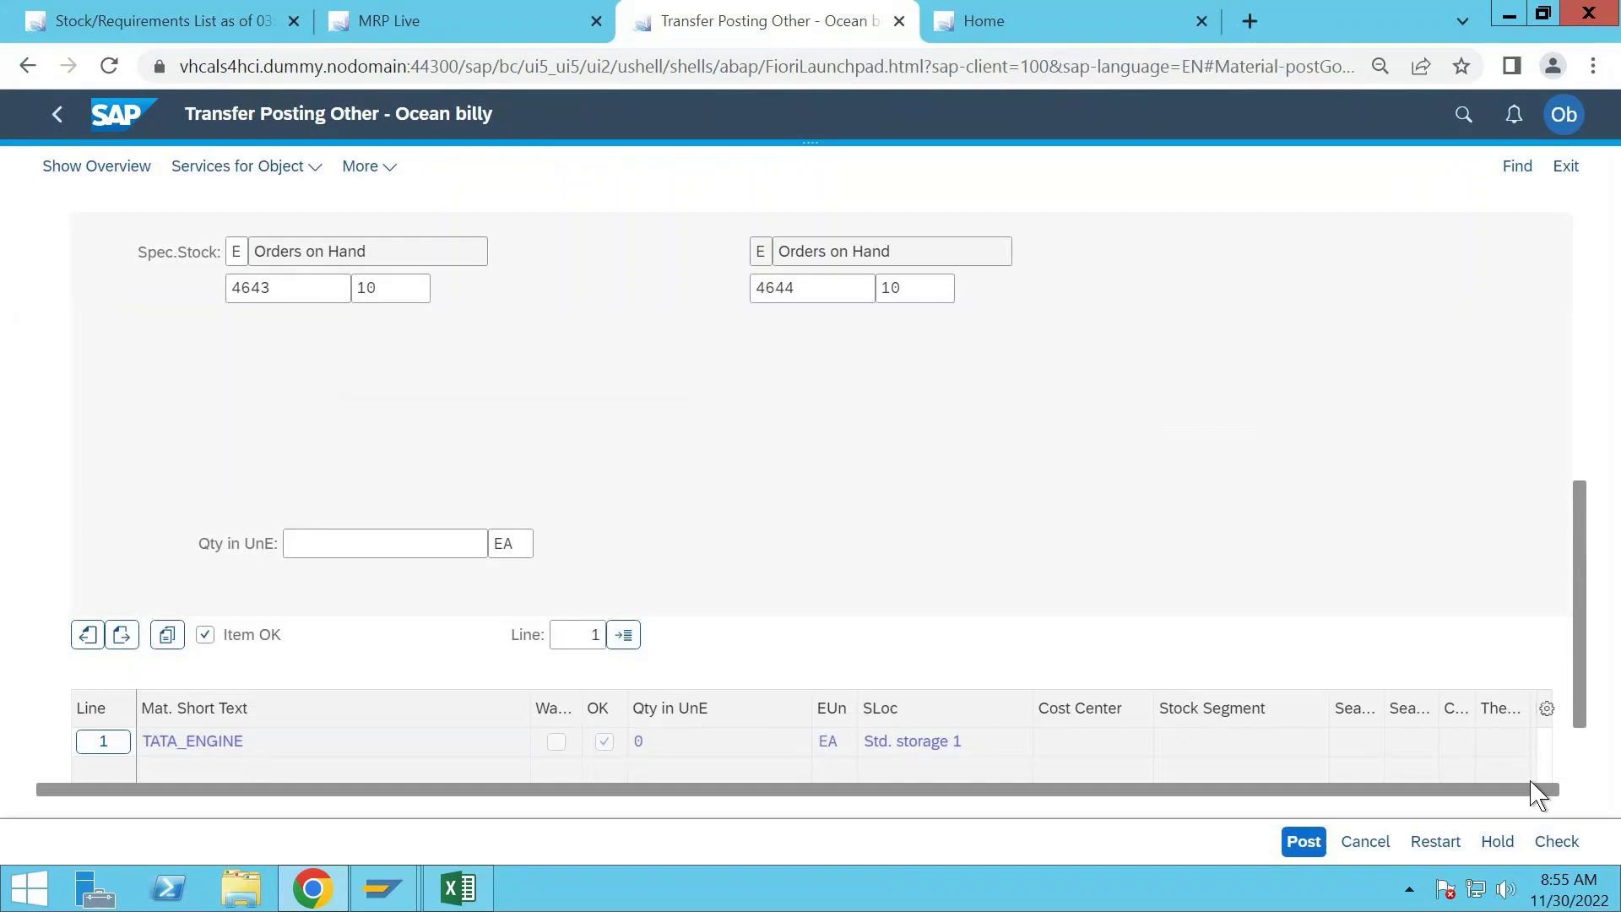
left_click(1563, 844)
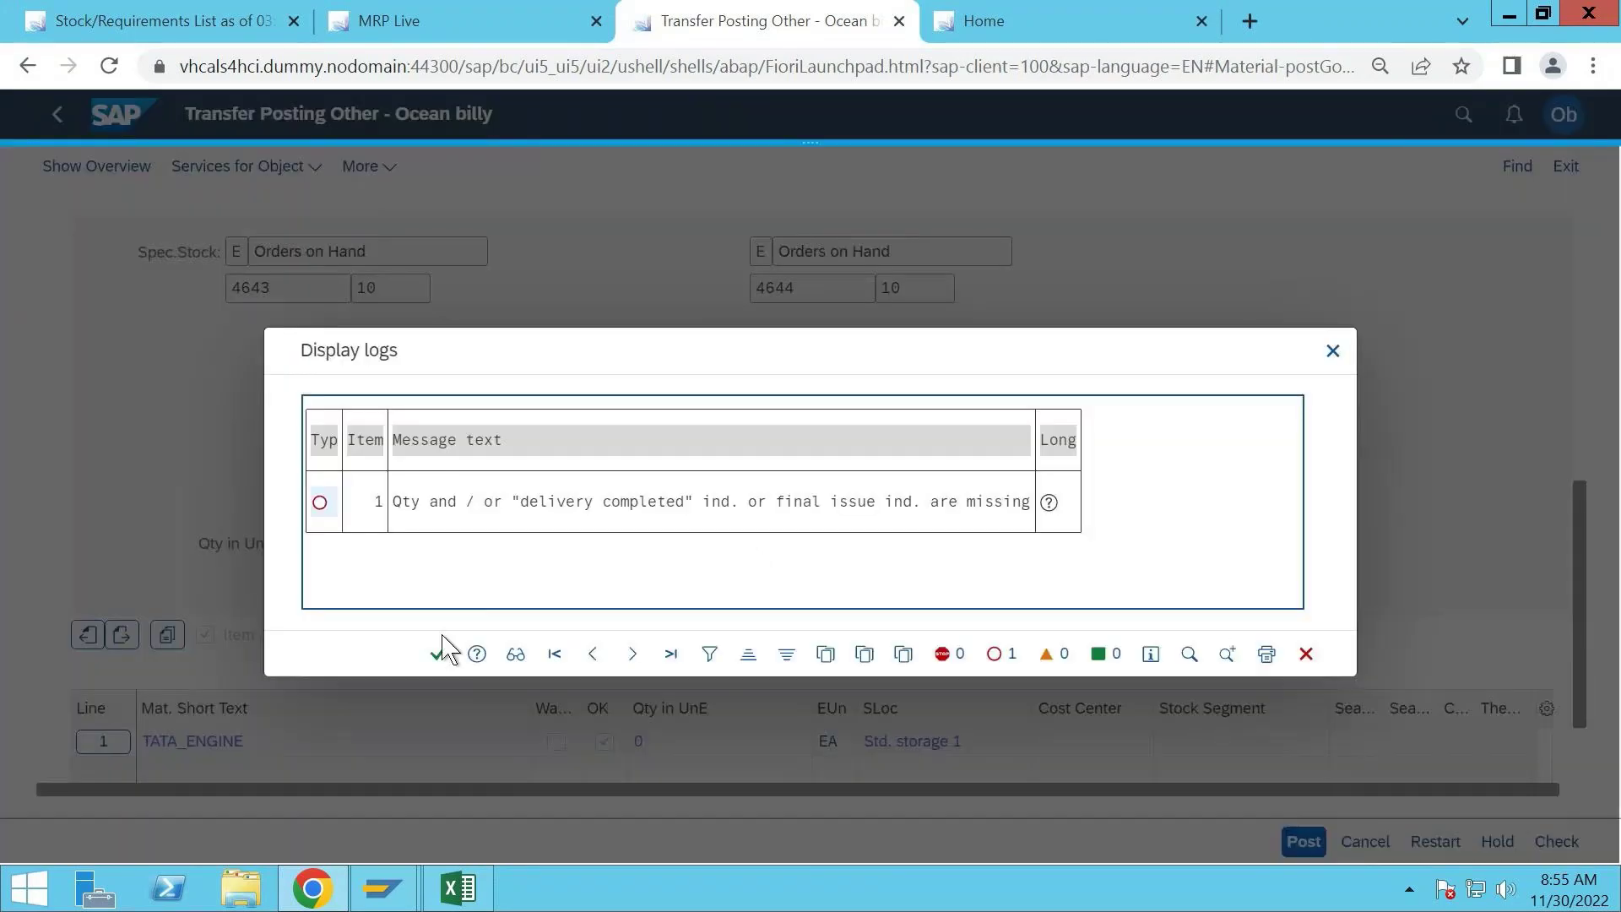
left_click(440, 649)
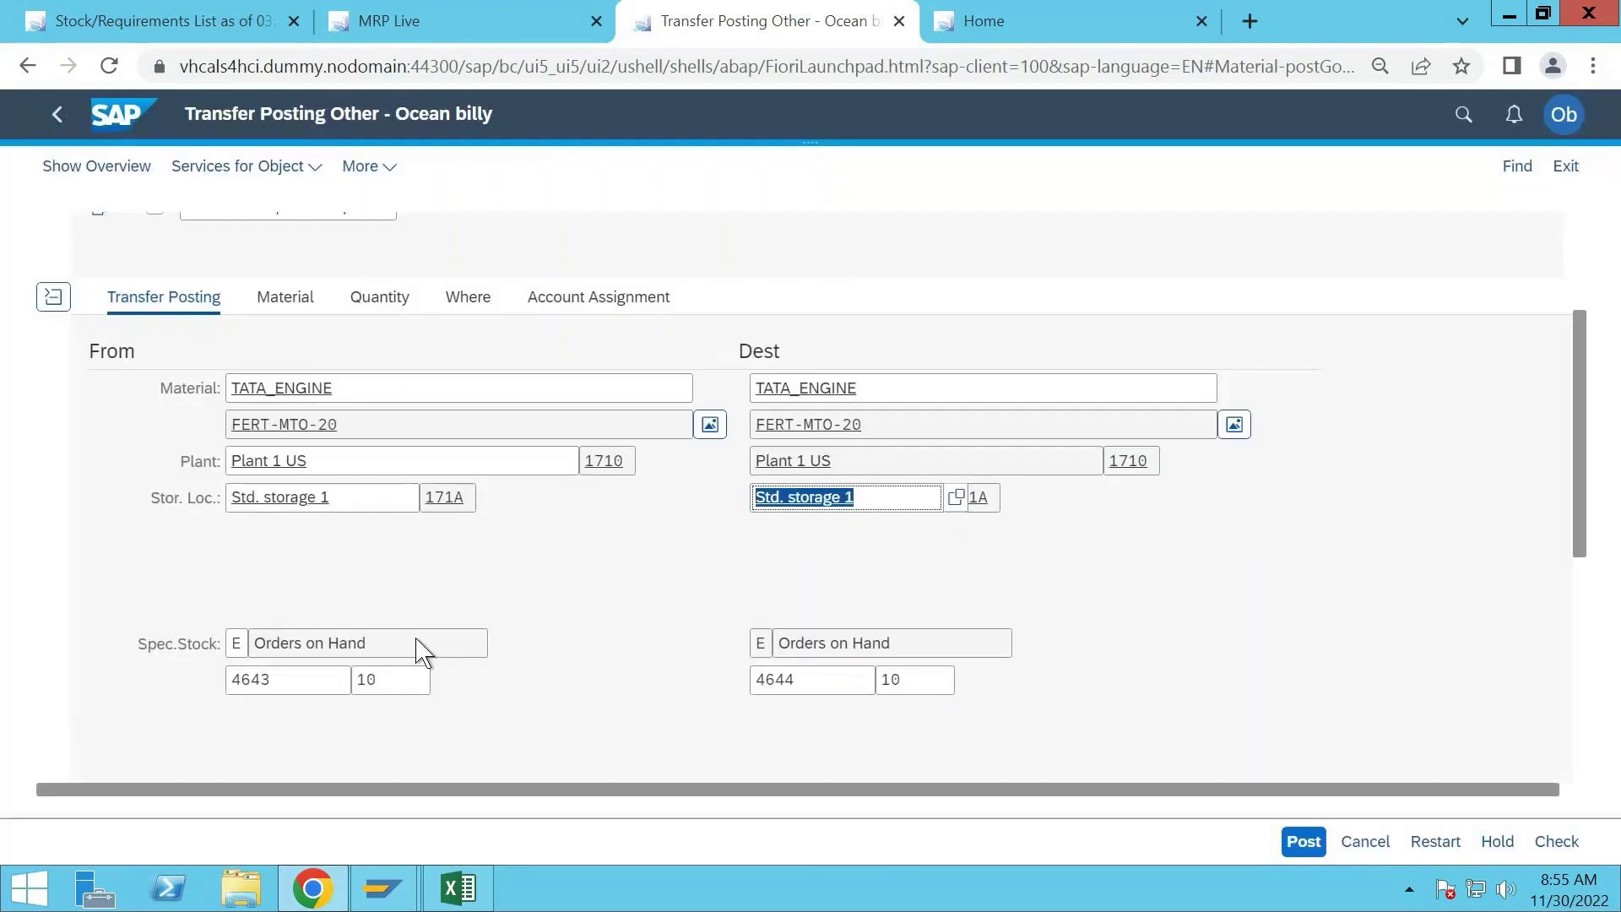
- Set the transfer quantity in unit of entry to 200 EA
left_click(365, 311)
left_click(375, 352)
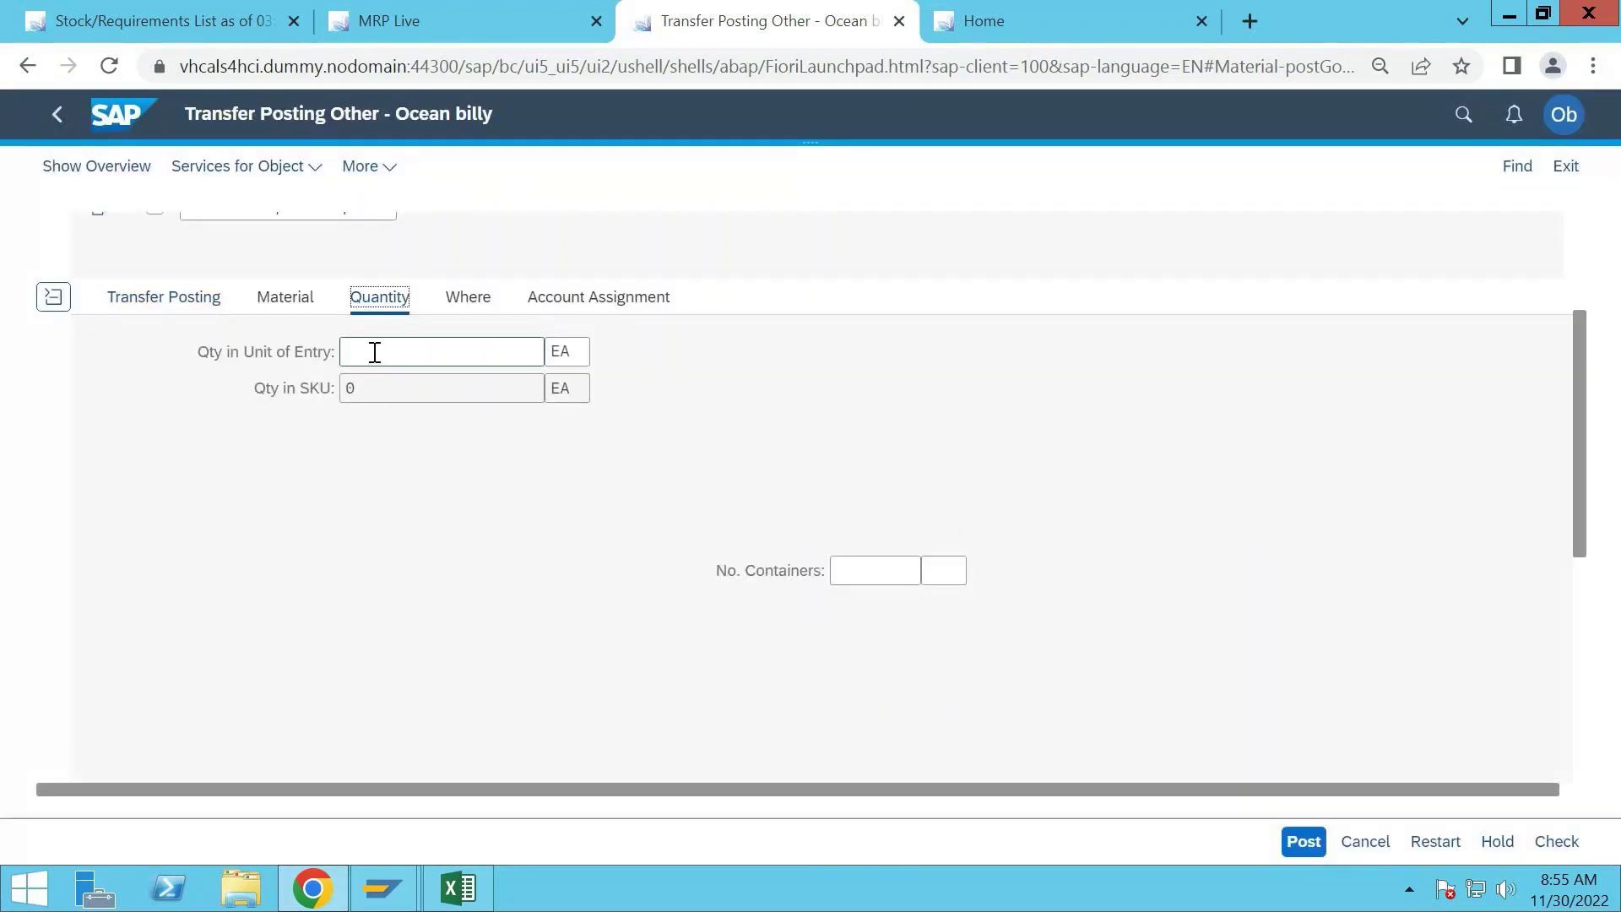
type("200")
key("Return")
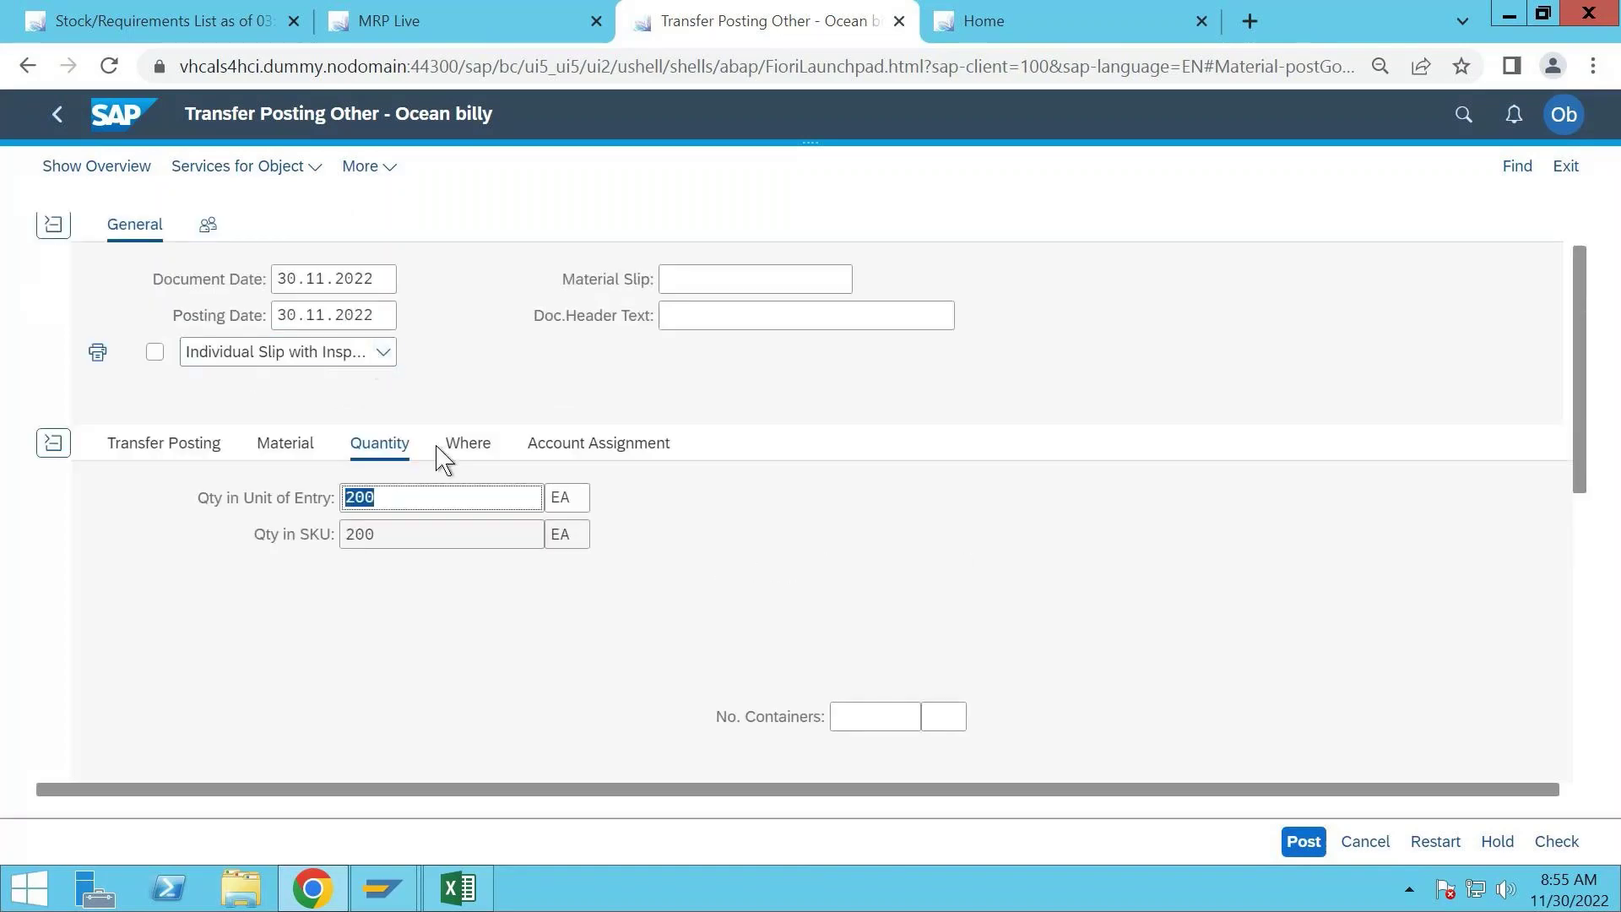
- Review the item's movement and material details, check the document, and post the transfer
left_click(485, 459)
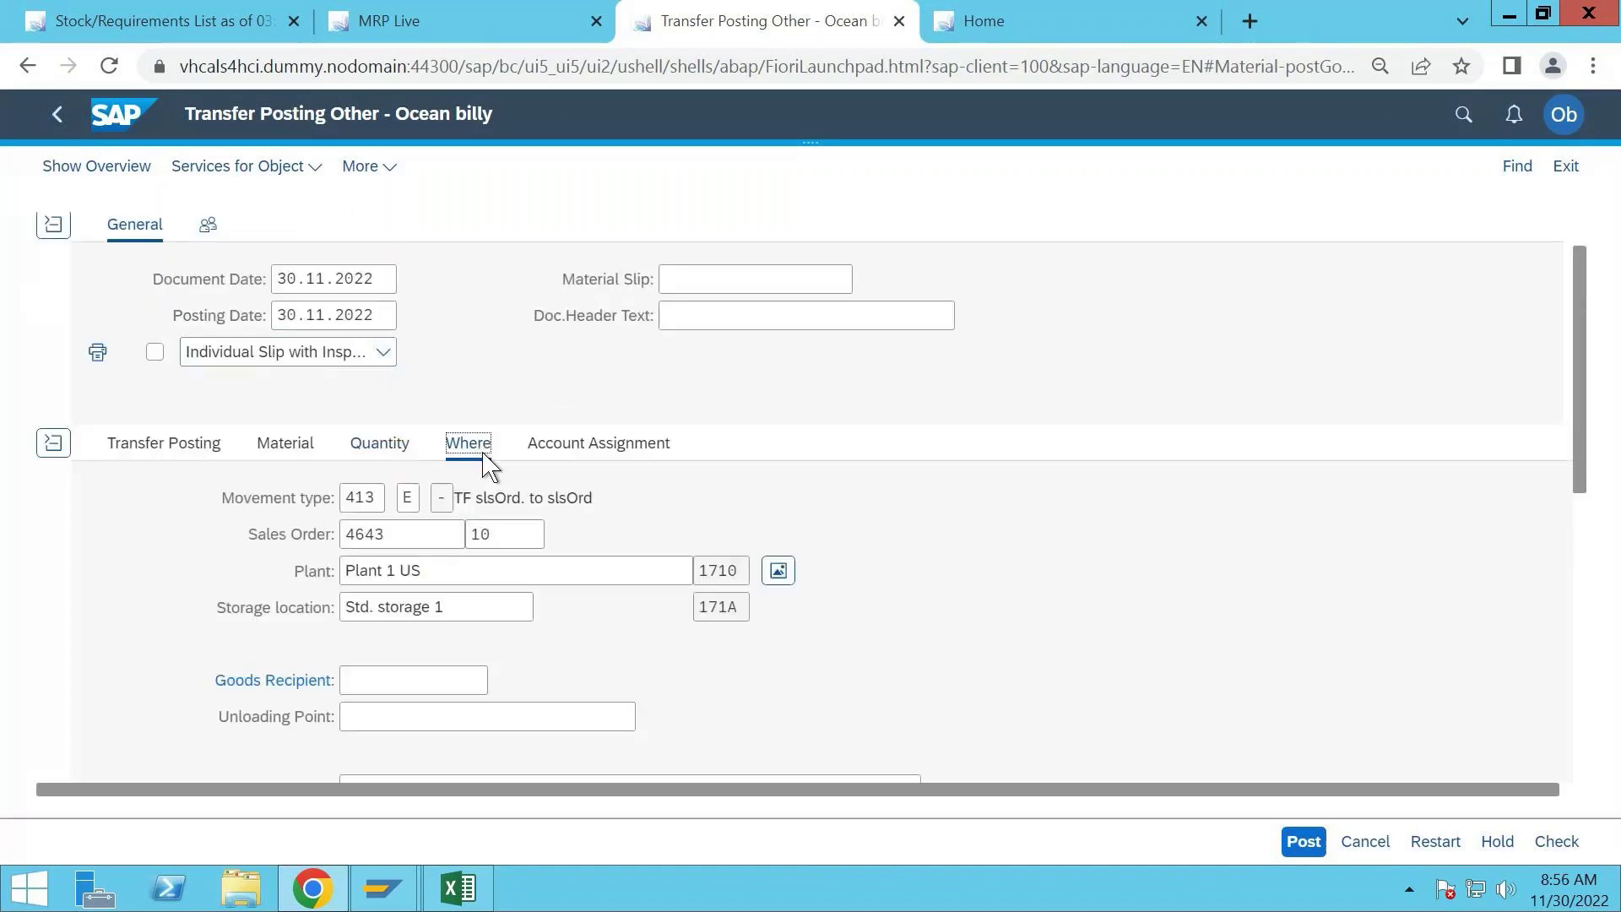
left_click(287, 446)
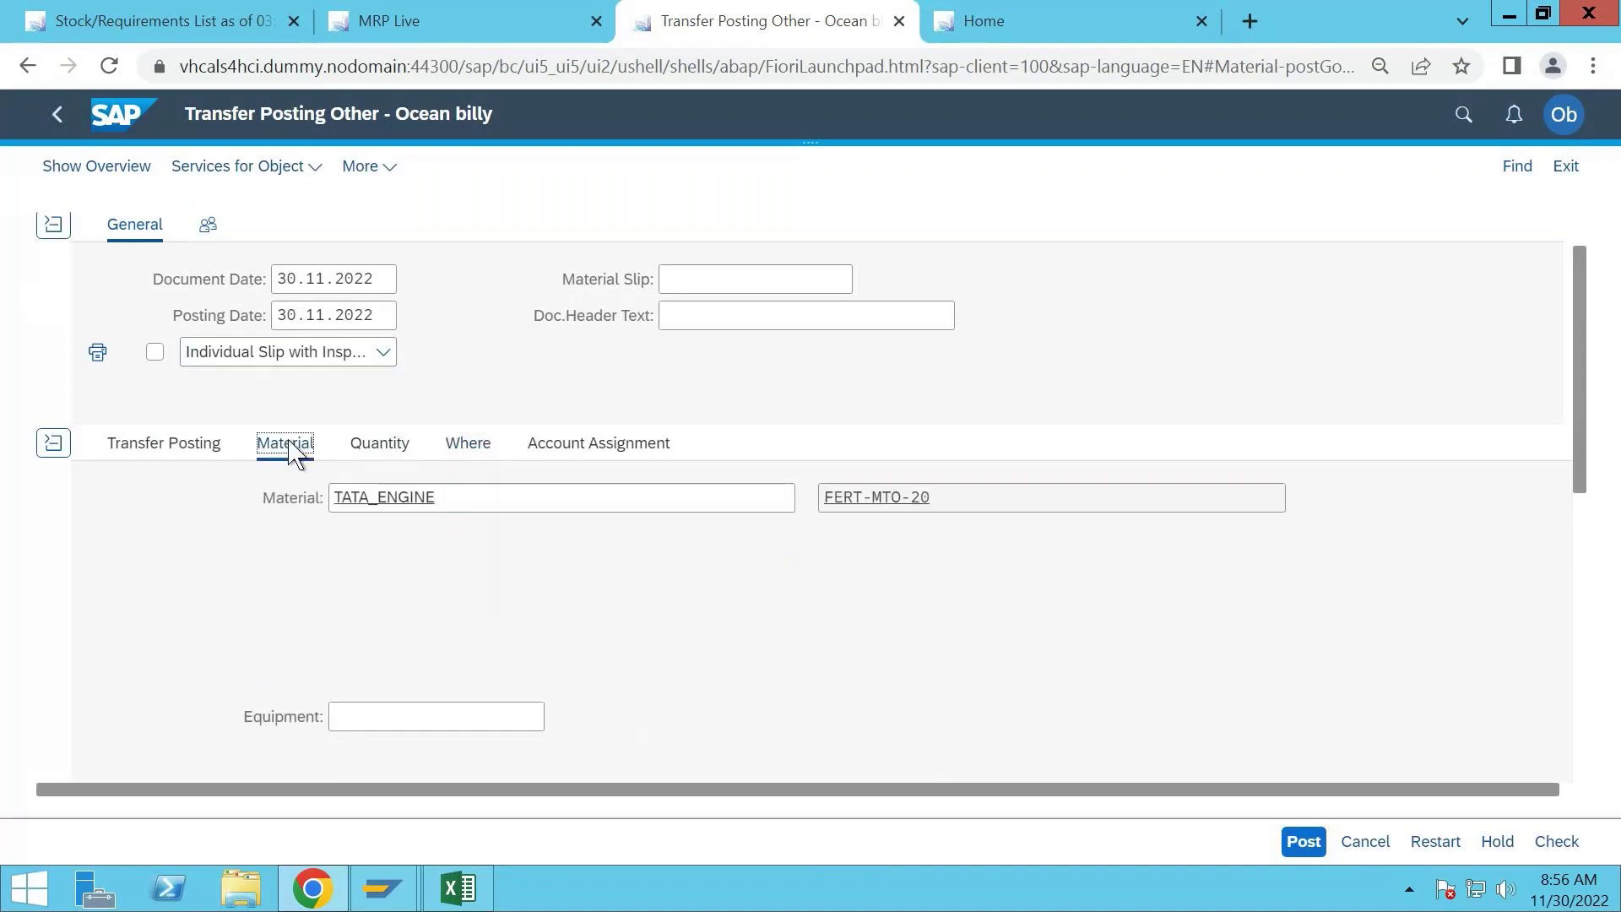
left_click(179, 441)
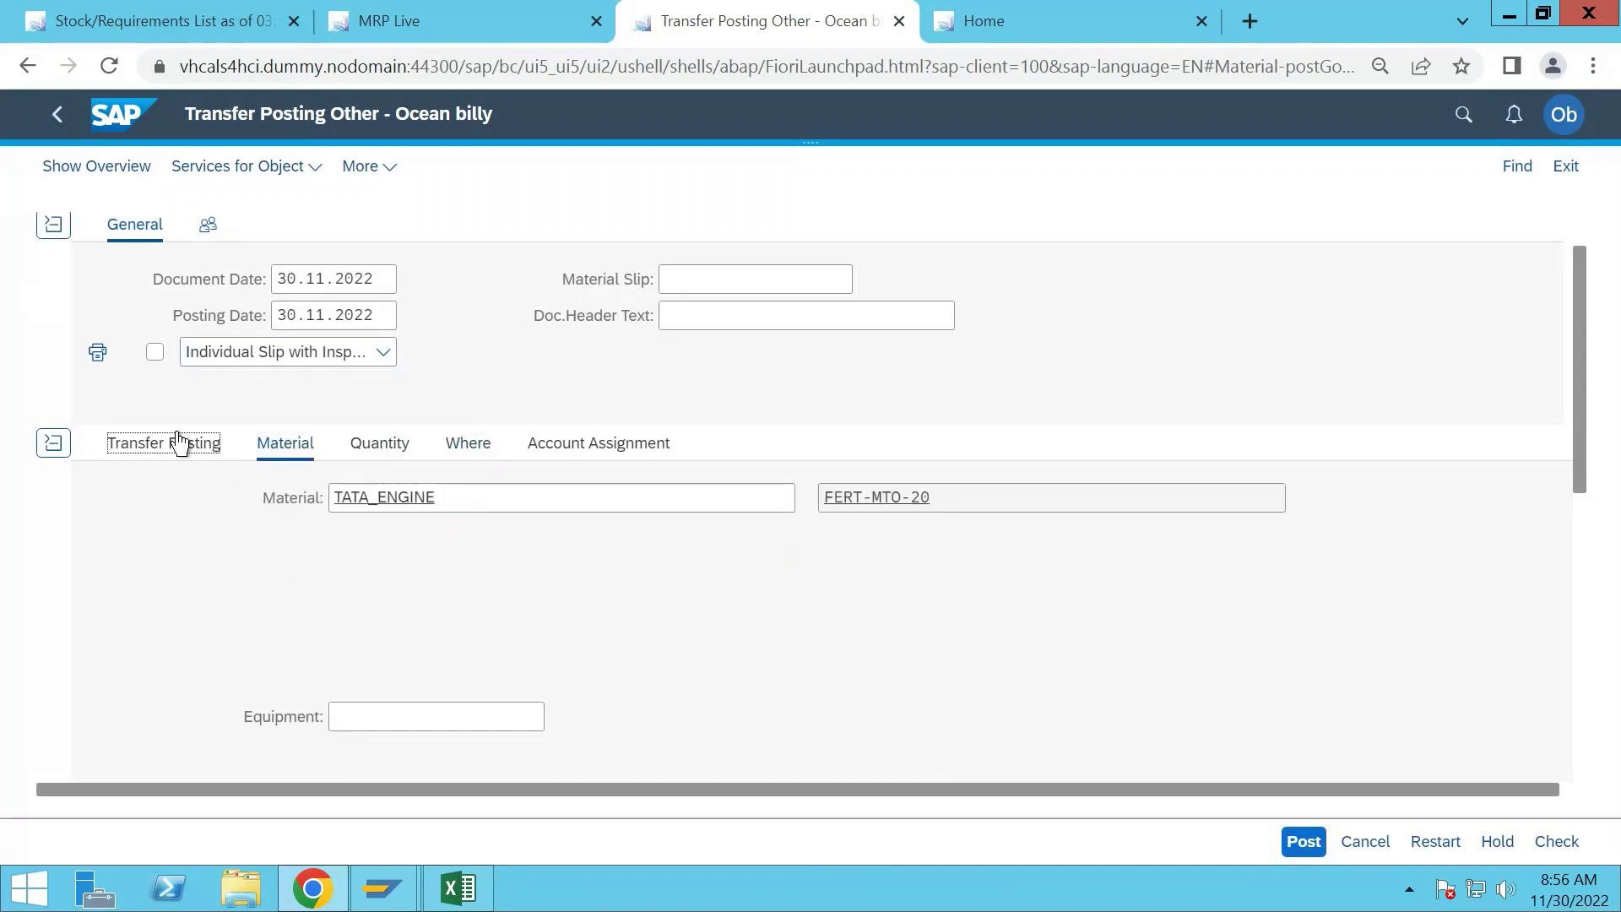
left_click(1570, 853)
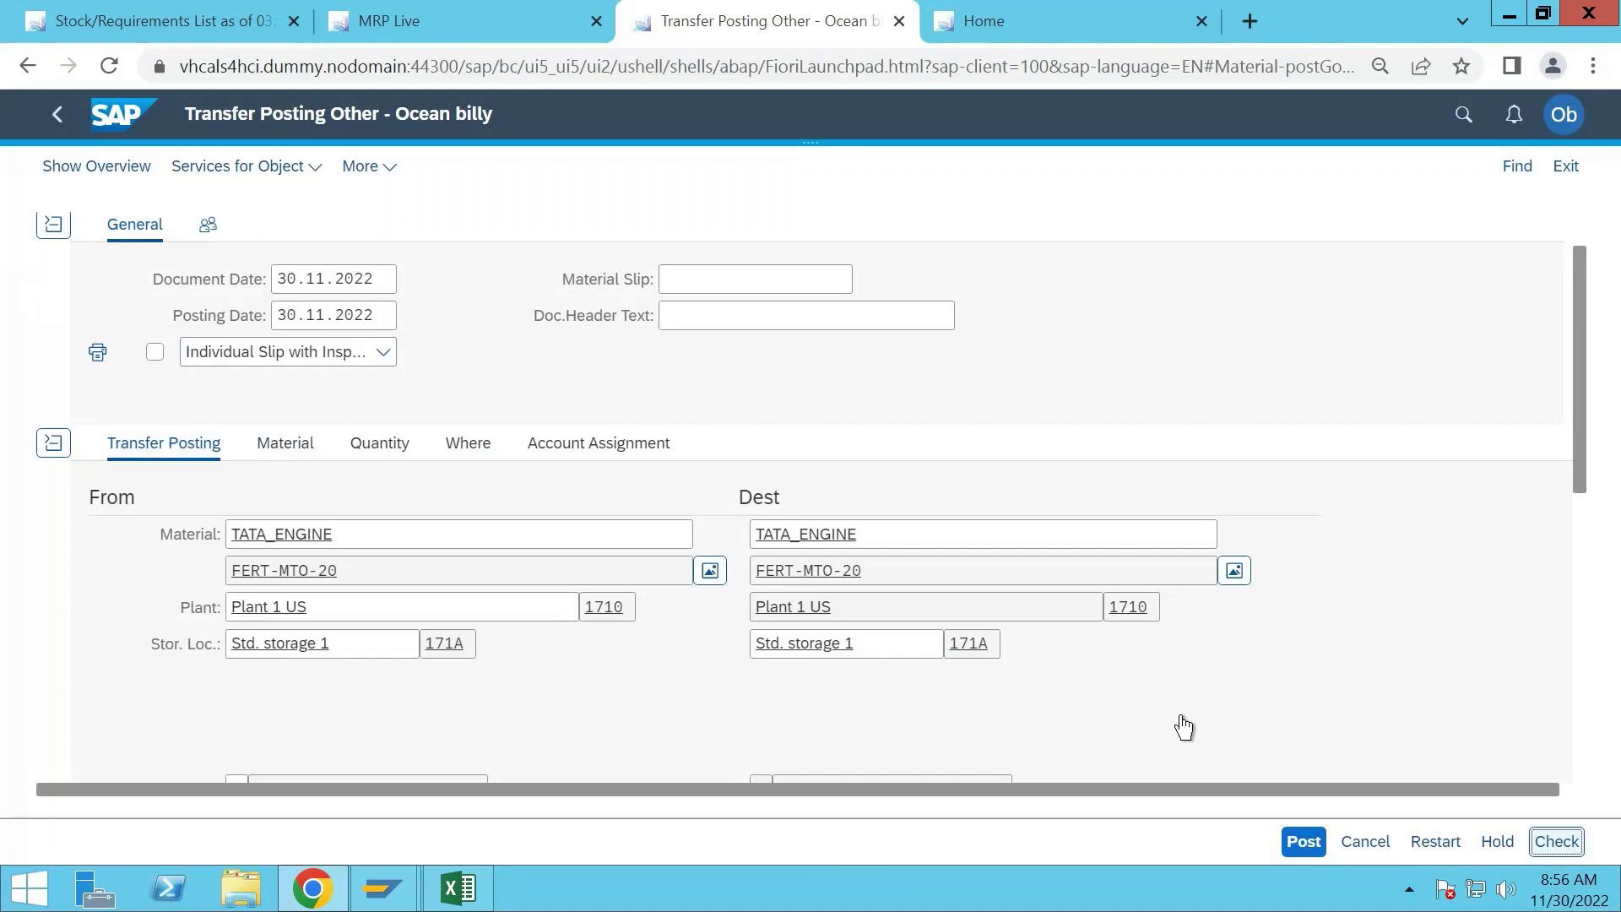
left_click(1304, 841)
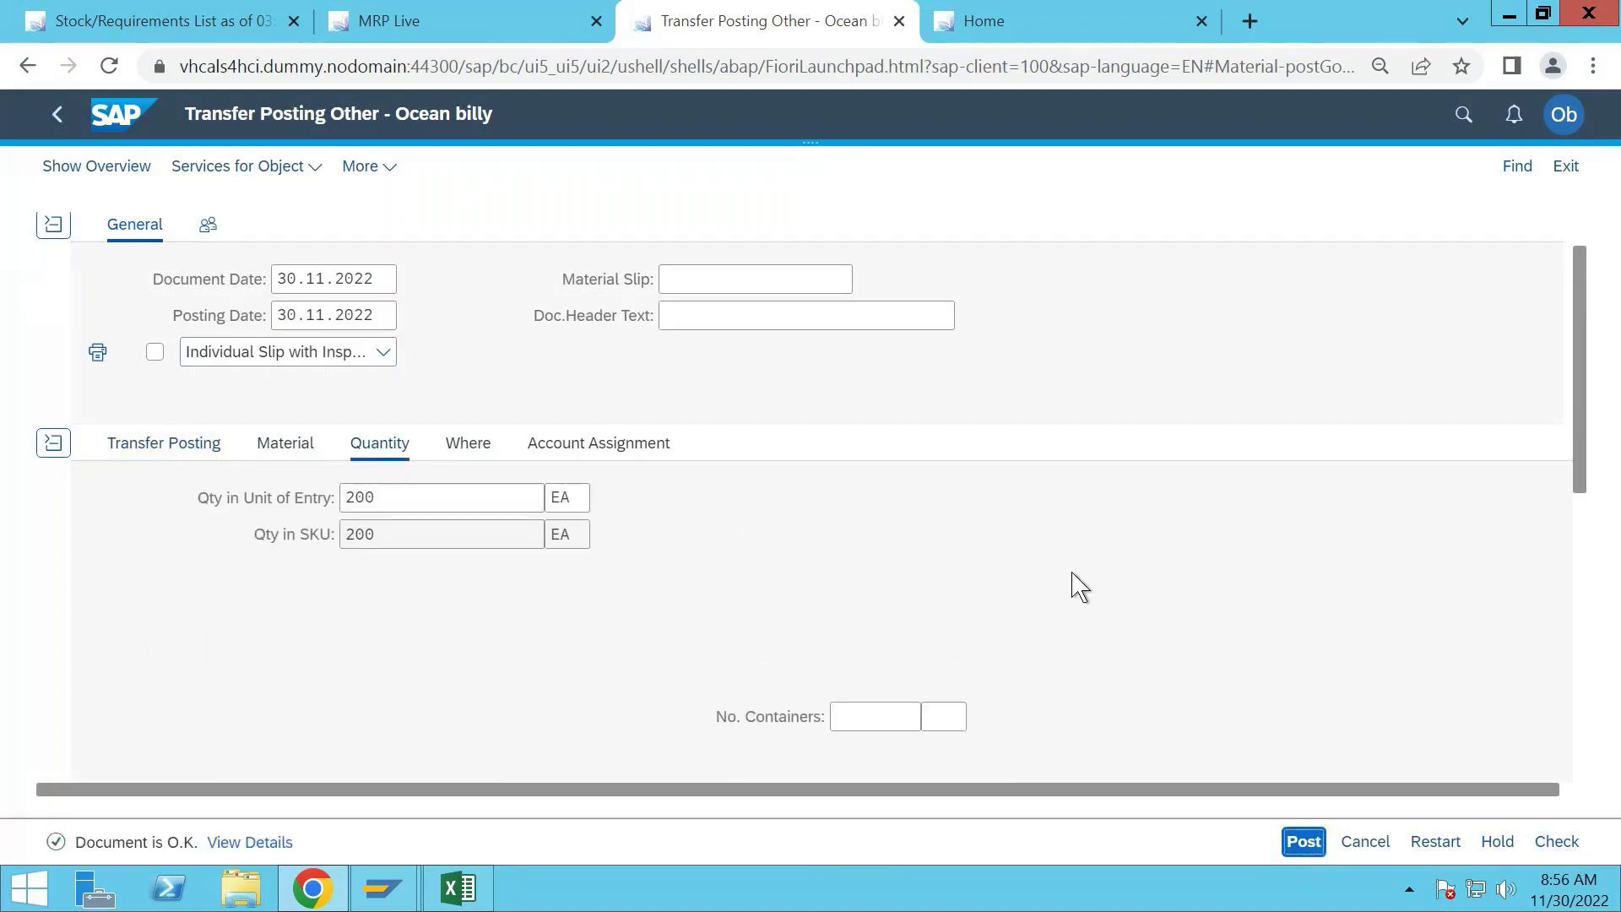
- Refresh the FERT-MTO-20 stock/requirements list and inspect the customer stock details of the second and first sales orders
left_click(185, 25)
left_click(347, 167)
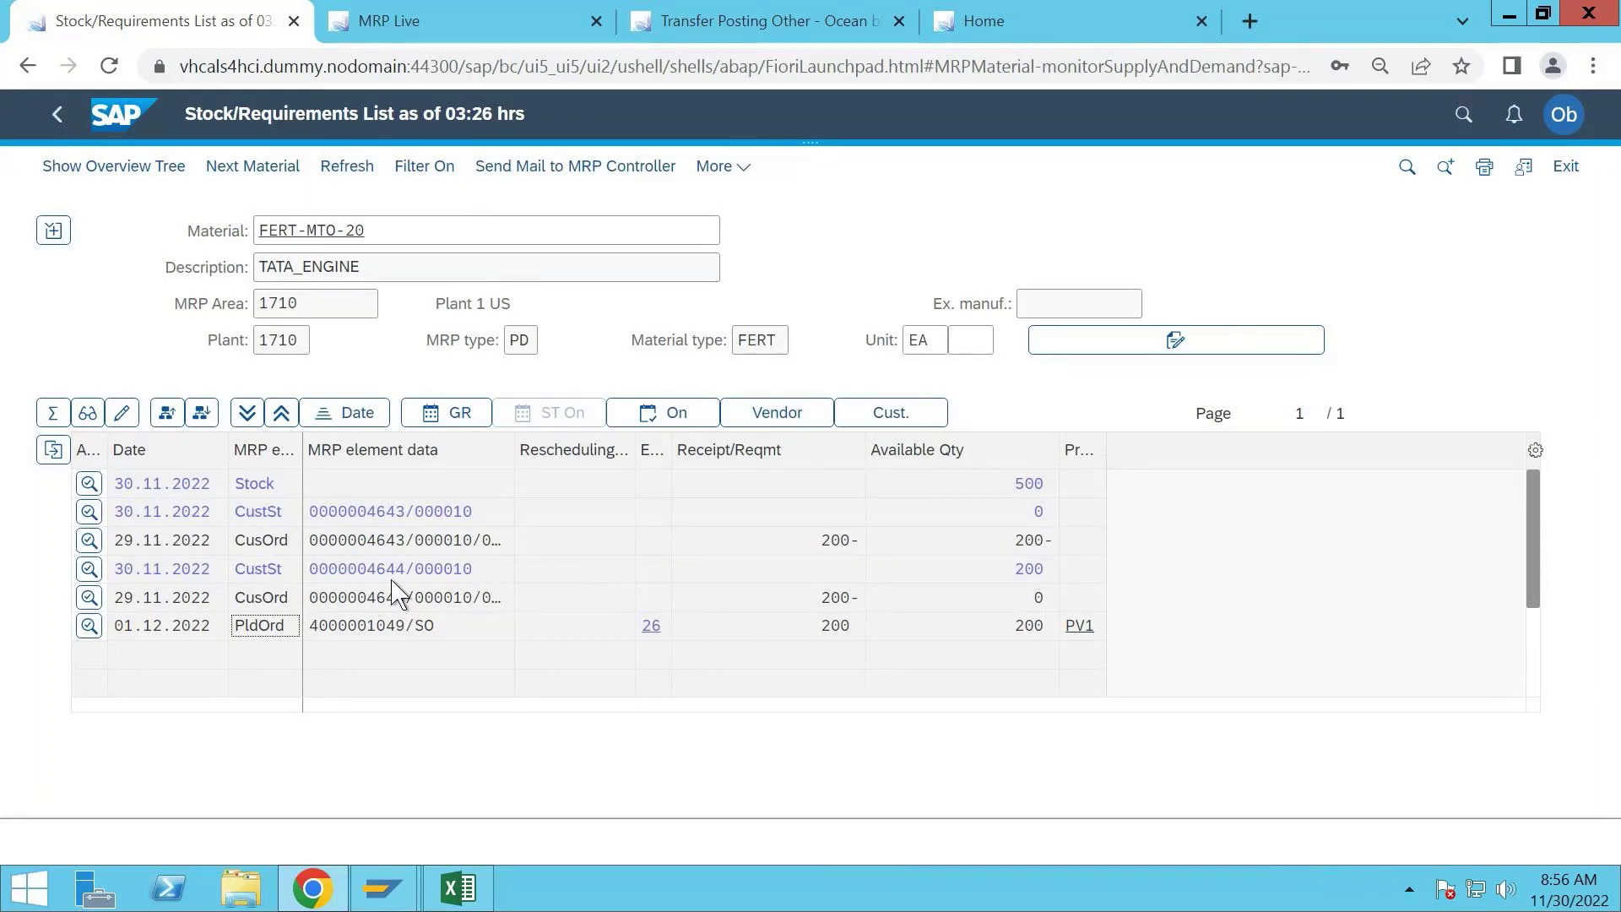
left_click(89, 568)
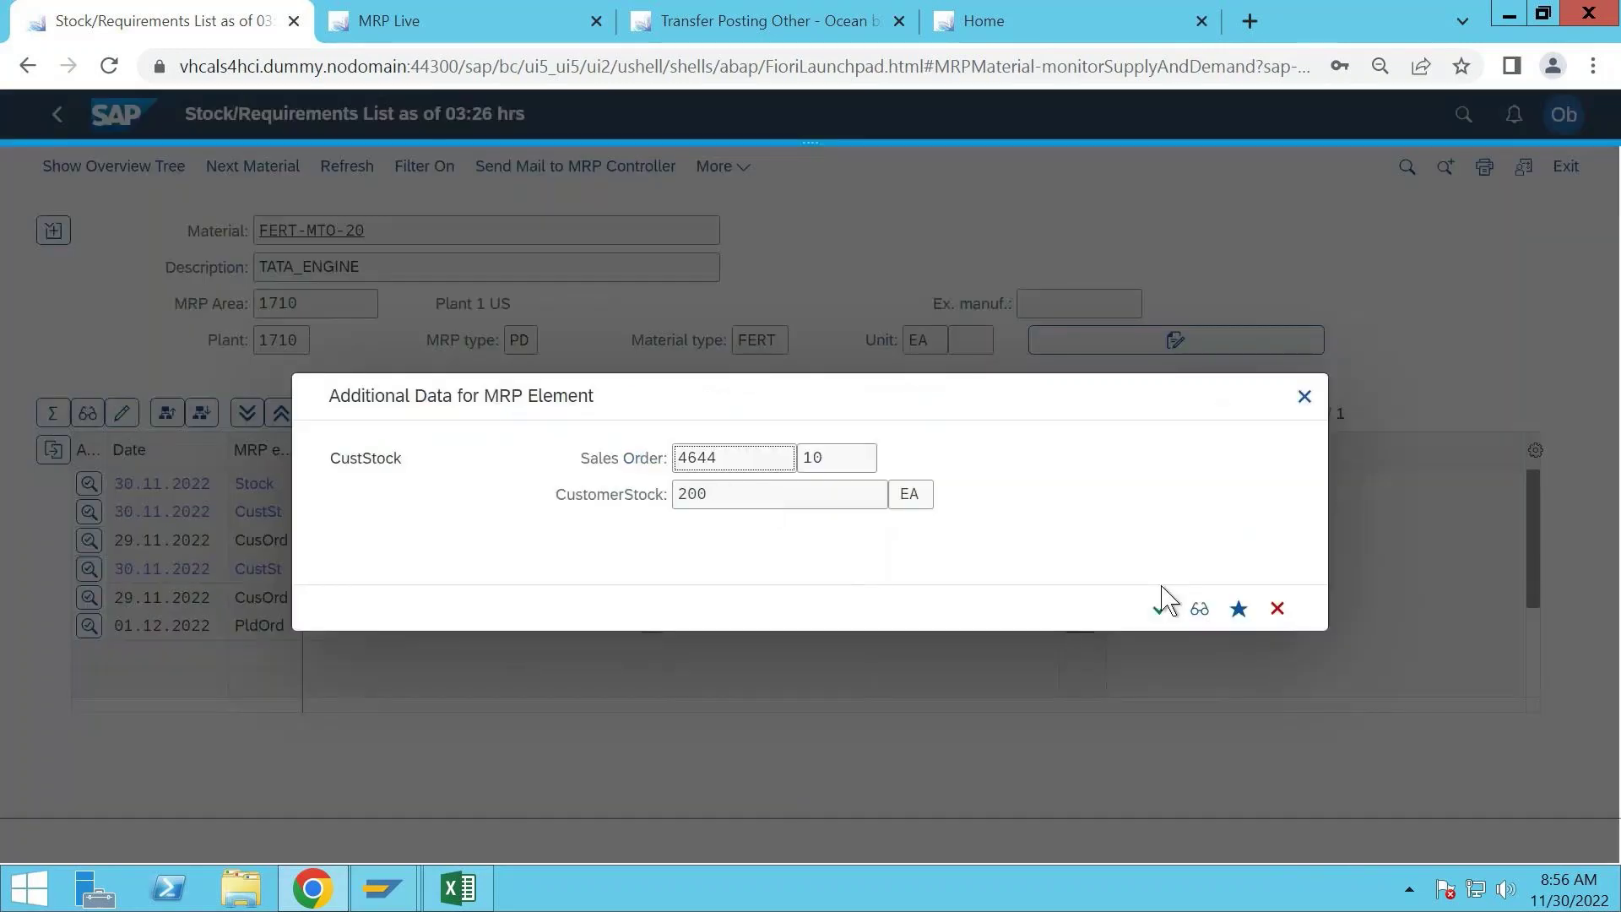
left_click(1278, 609)
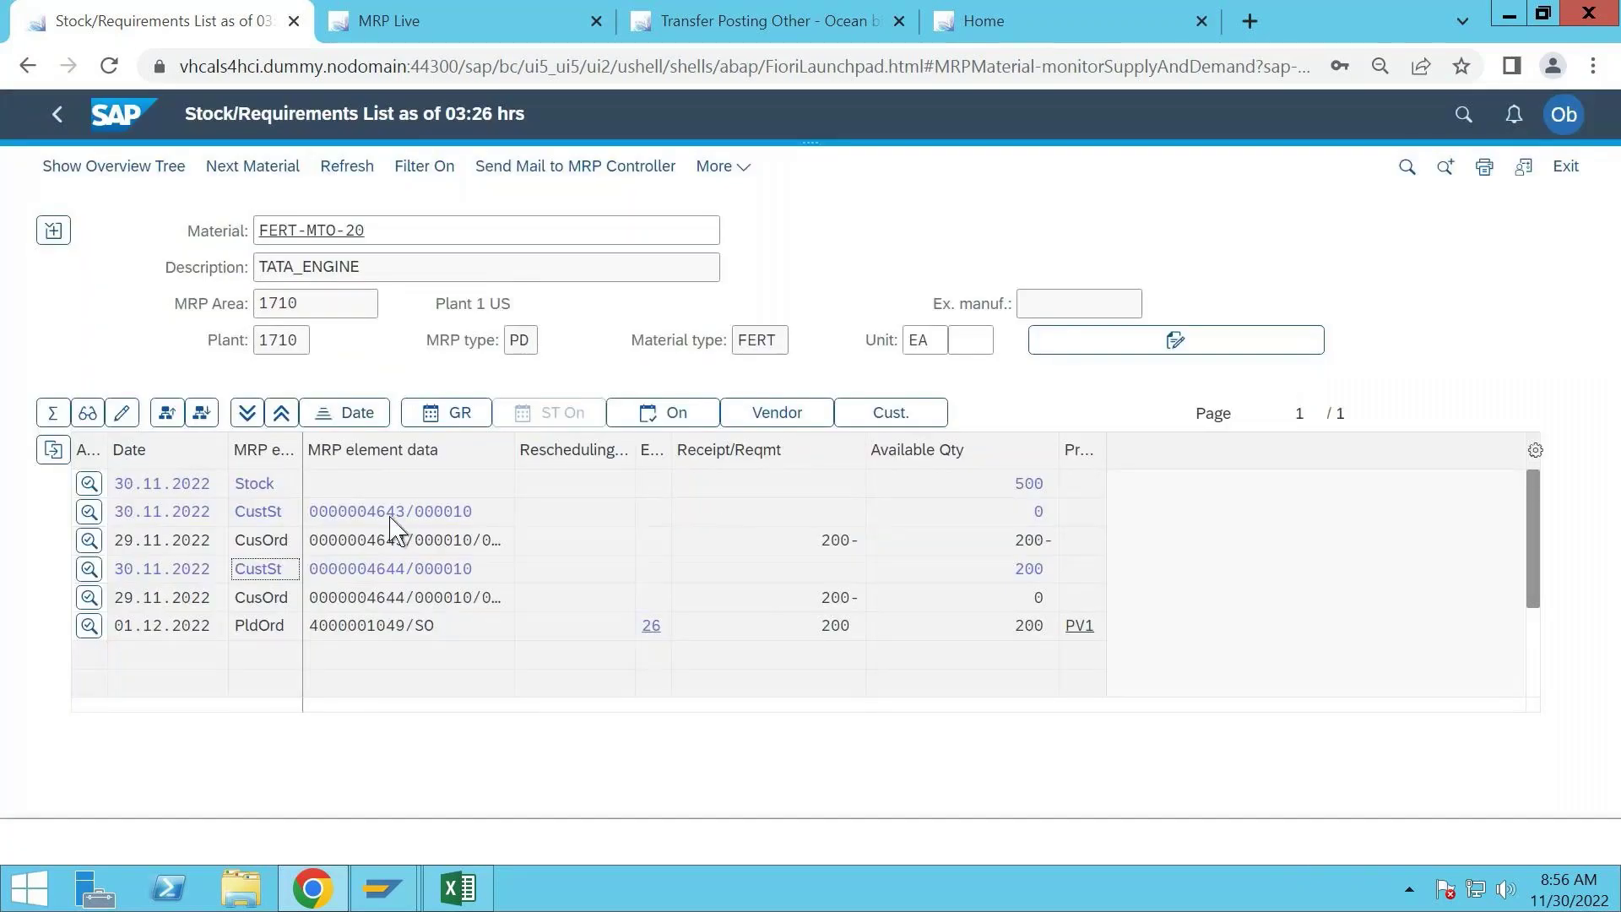
left_click(90, 512)
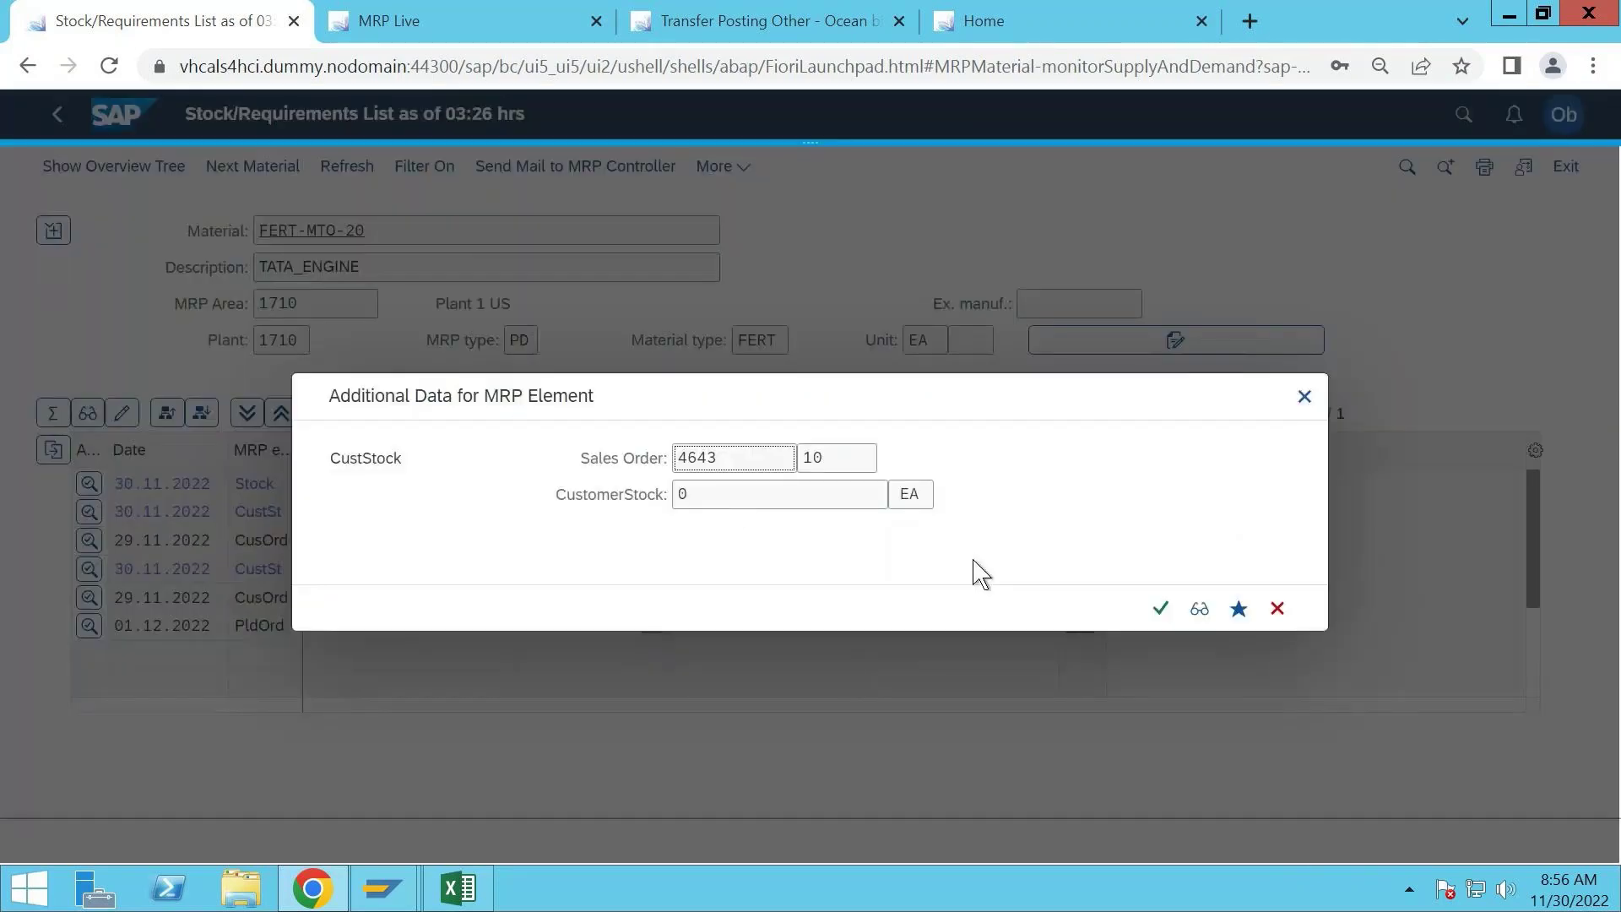
- Close the customer stock details, display the planned order flagged with exception 26, and review its account assignment before returning to the list
left_click(1278, 610)
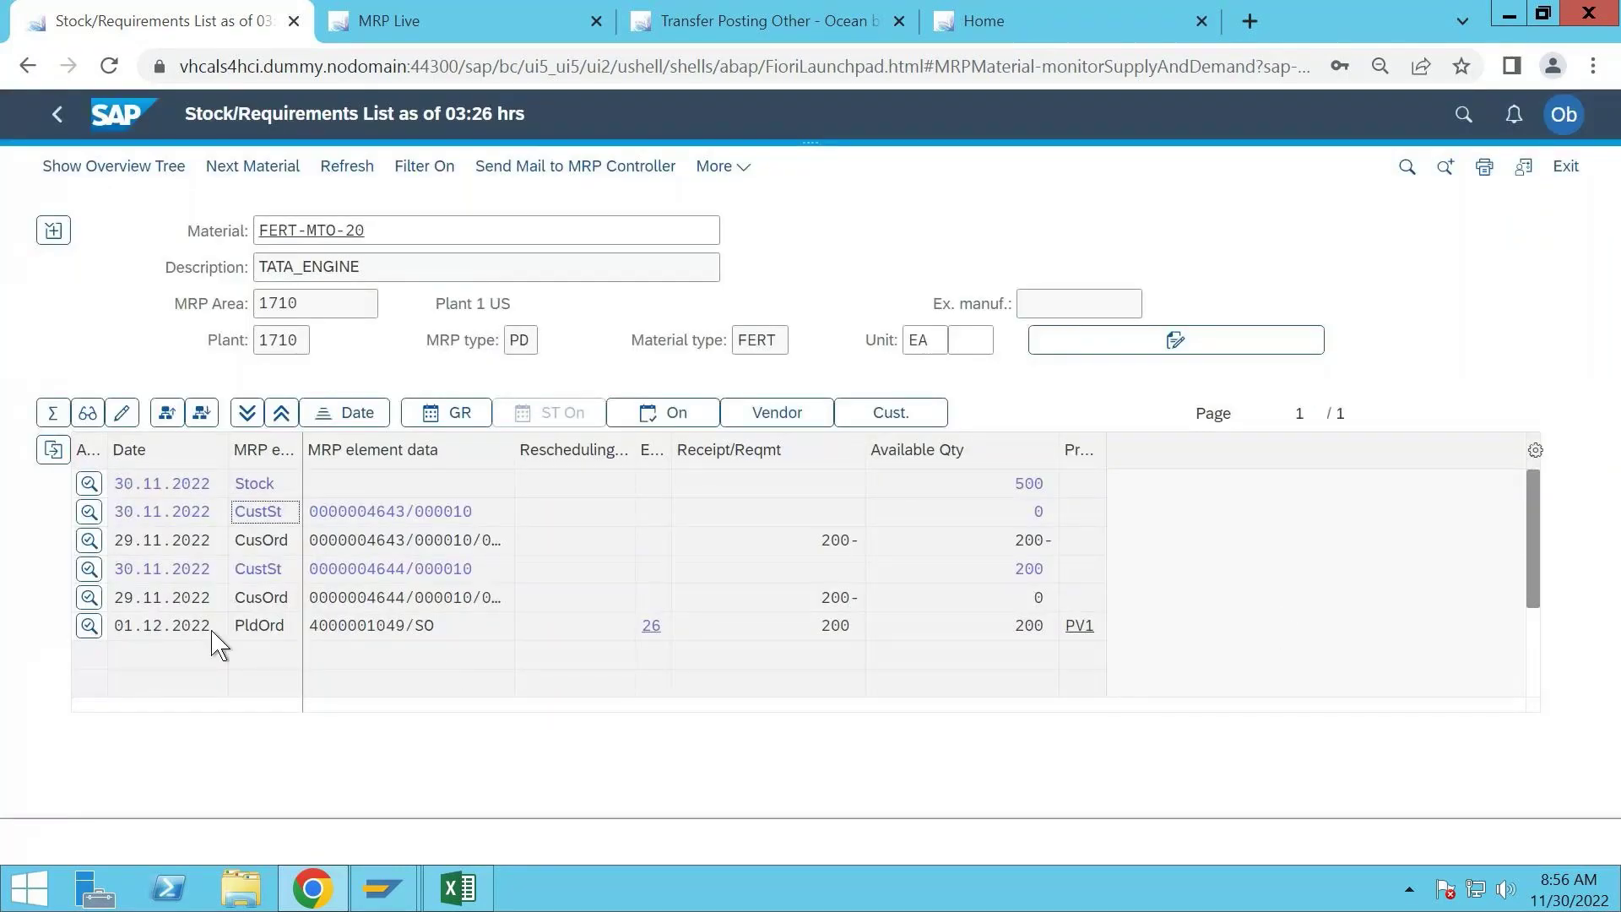
left_click(88, 626)
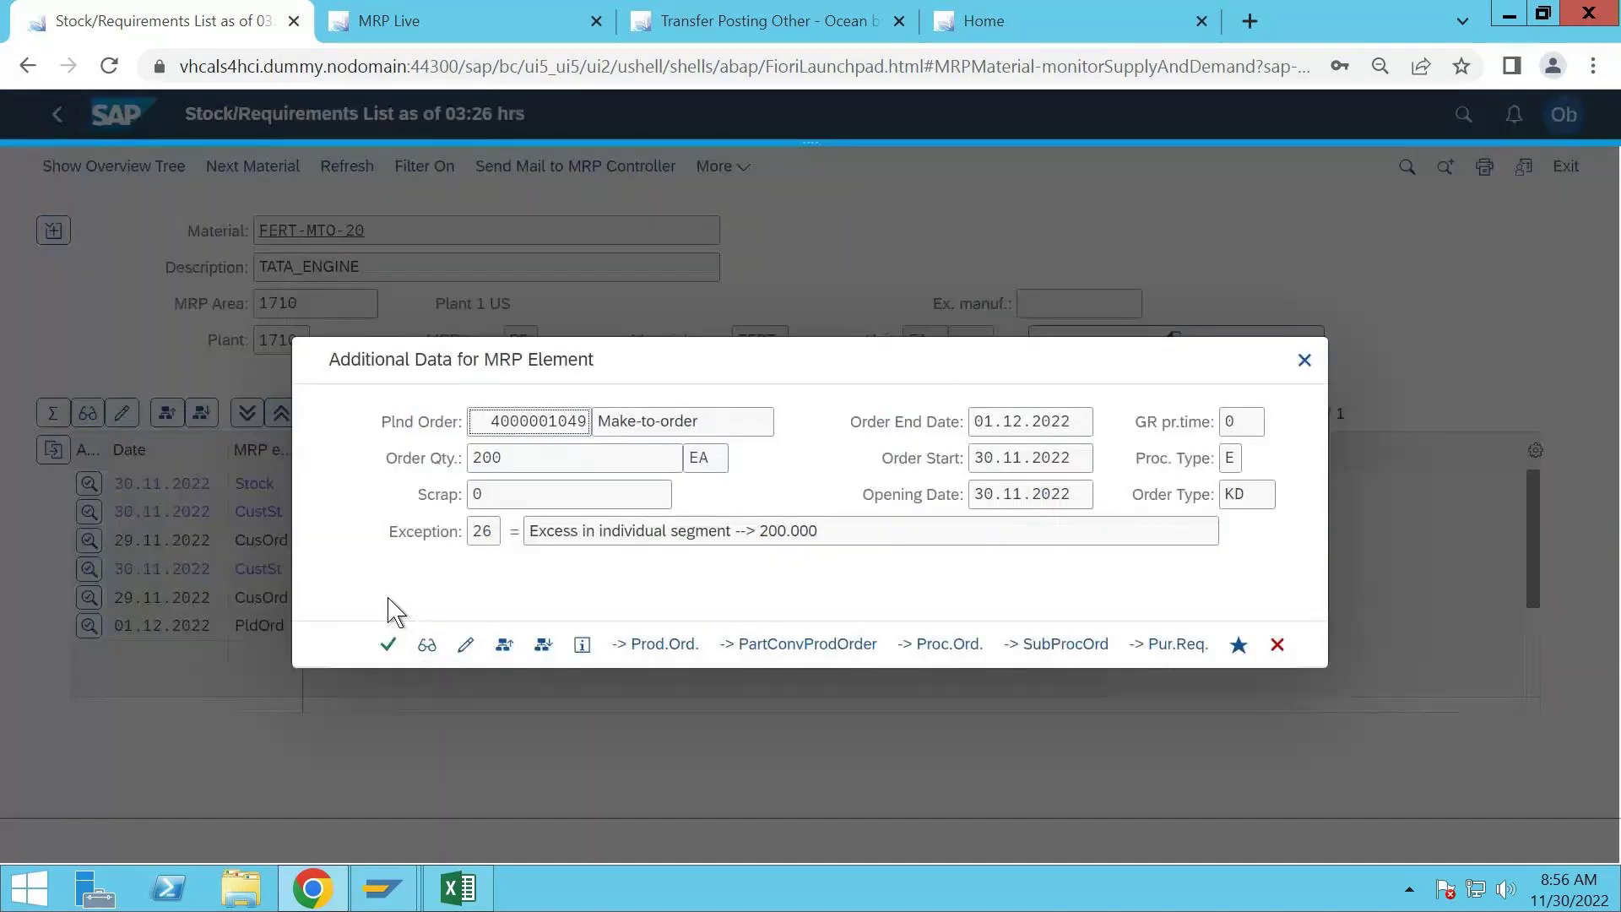
left_click(465, 644)
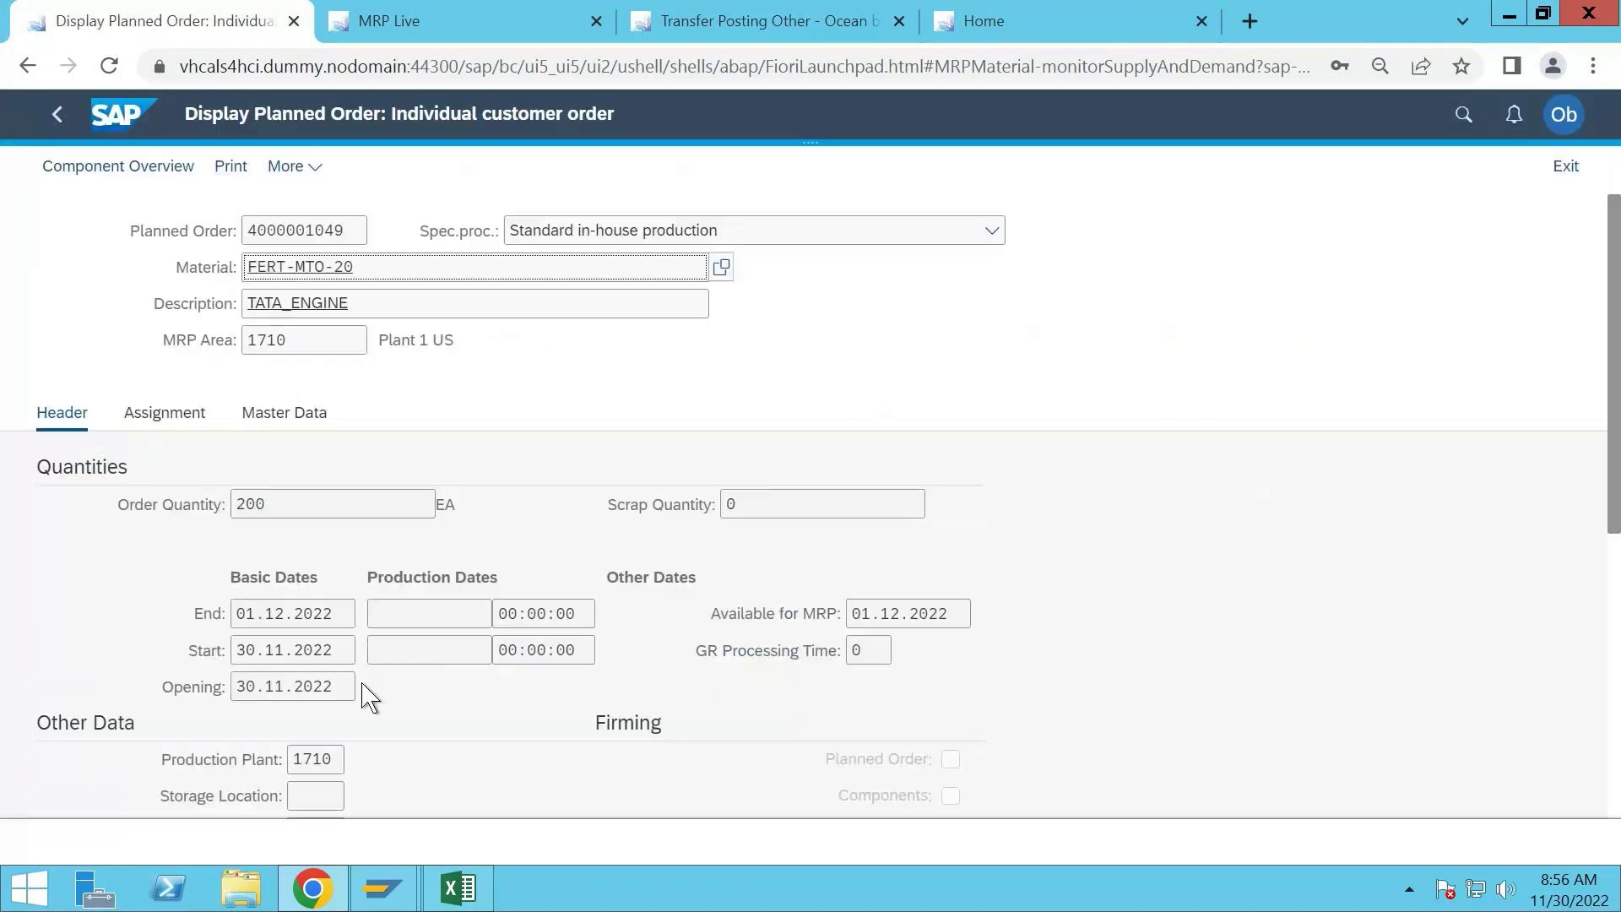
left_click(179, 415)
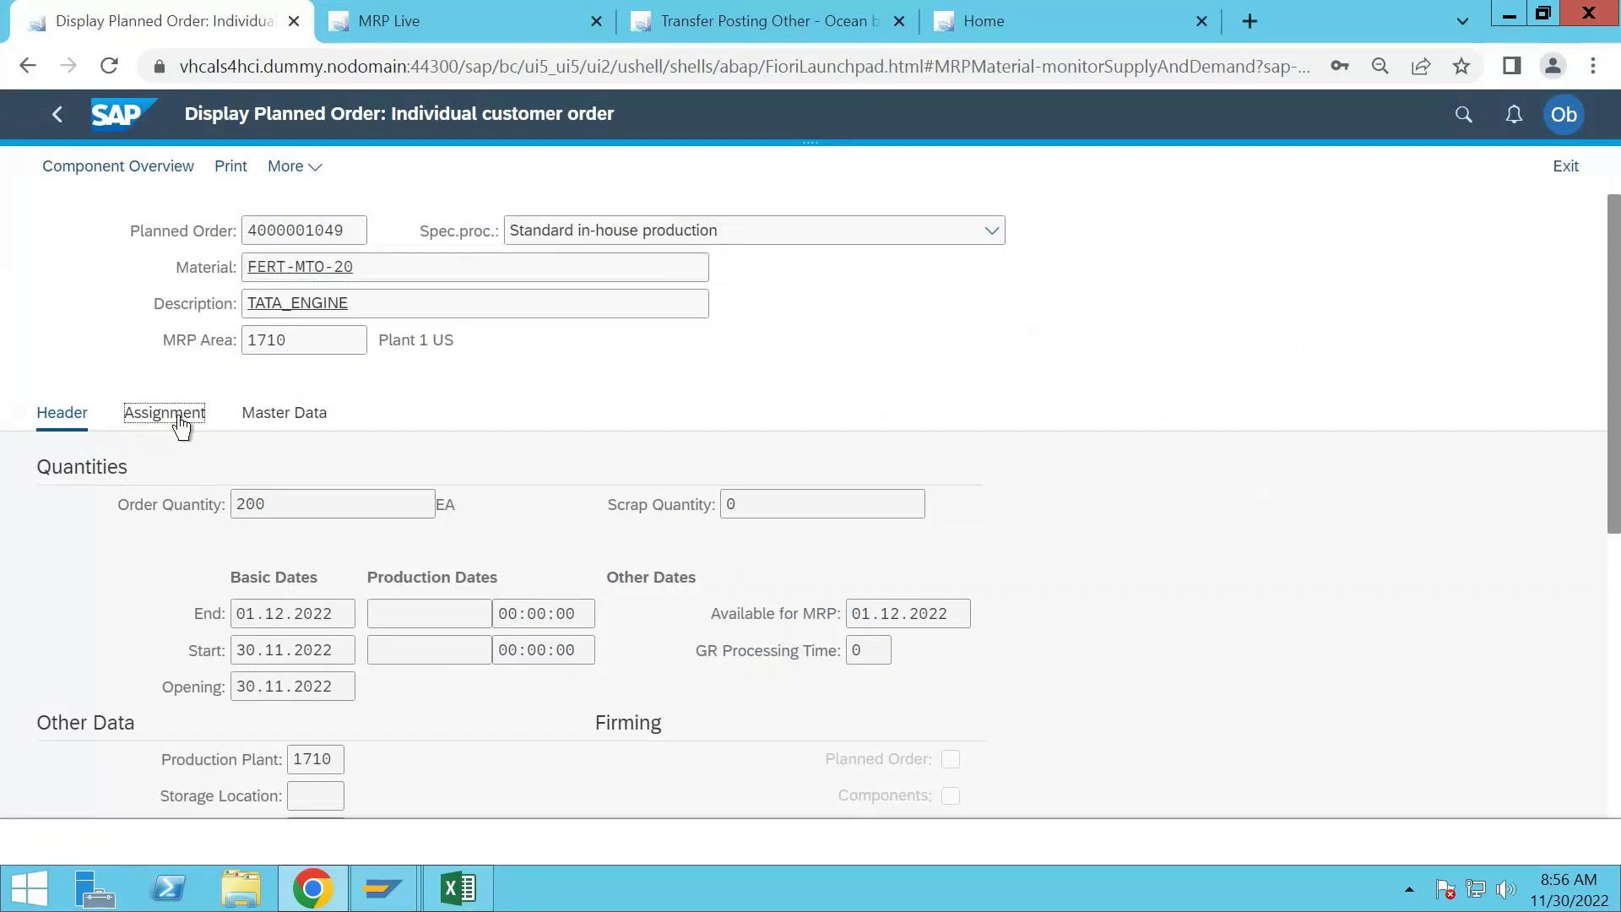
scroll(411, 676, "down", 2)
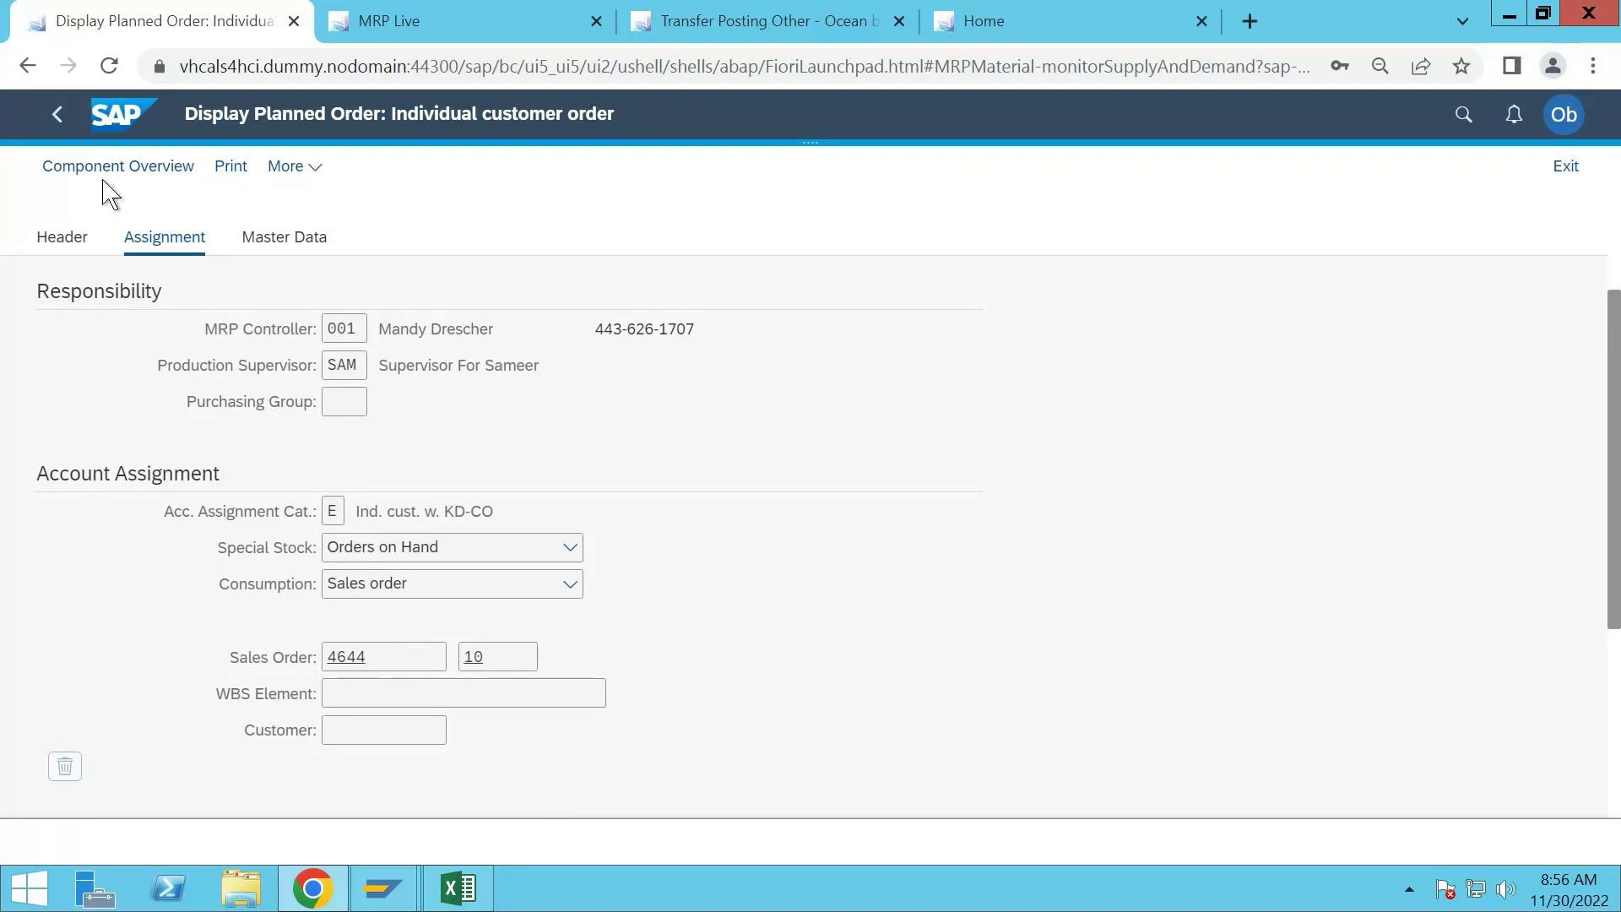
left_click(57, 116)
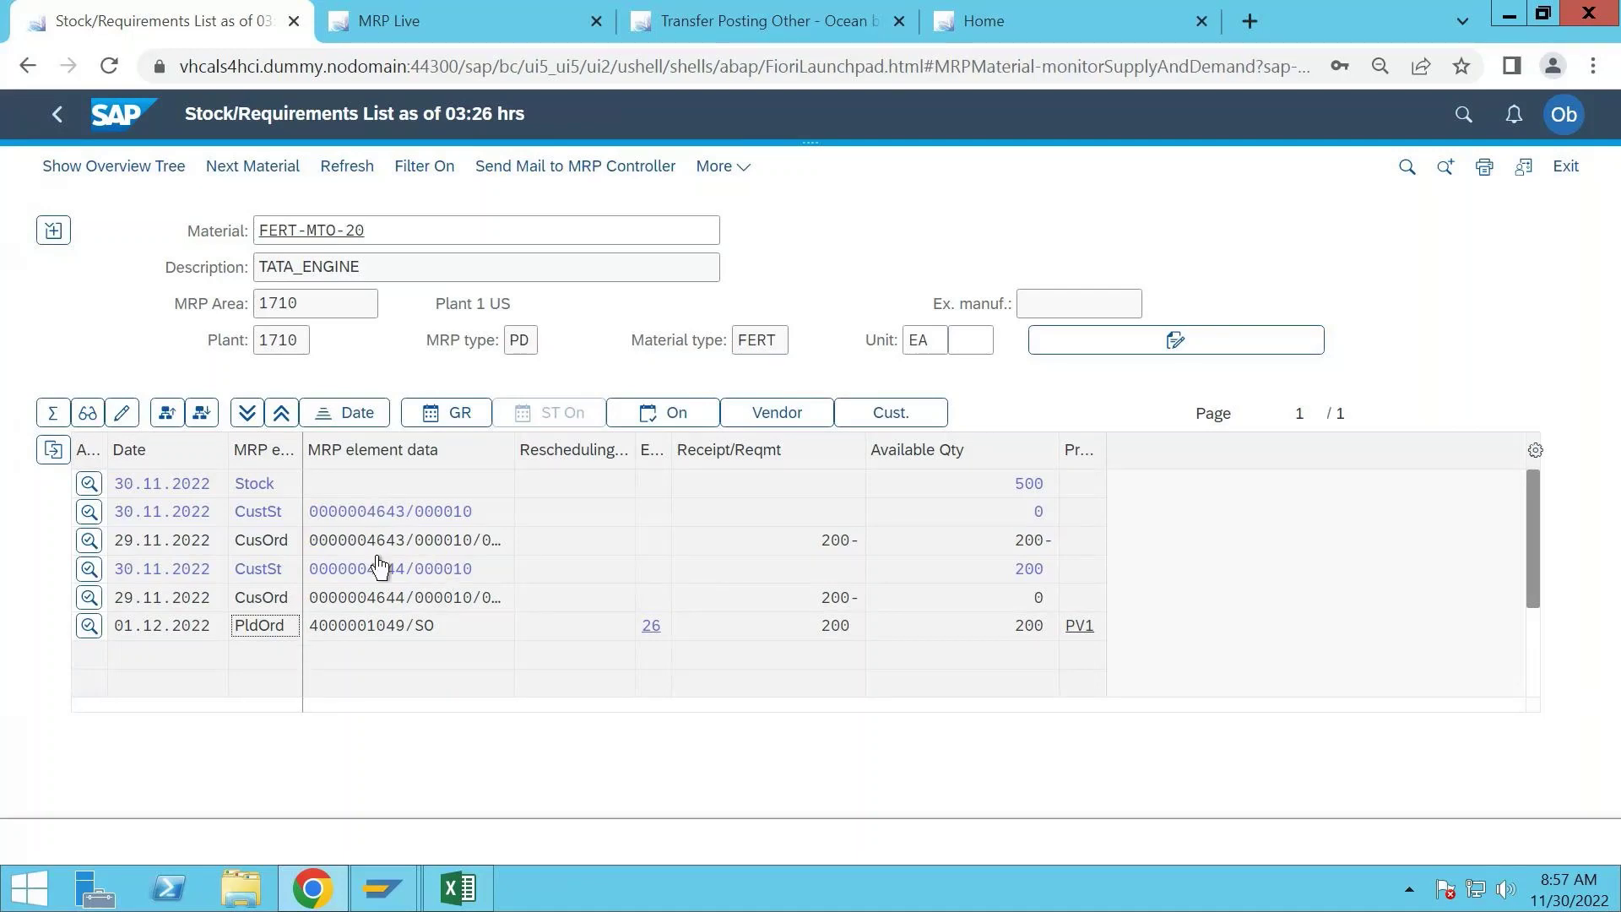
- Rerun MRP Live for FERT-MTO-20 in plant 1710 with the existing parameters, and refresh the material's stock/requirements list
left_click(443, 23)
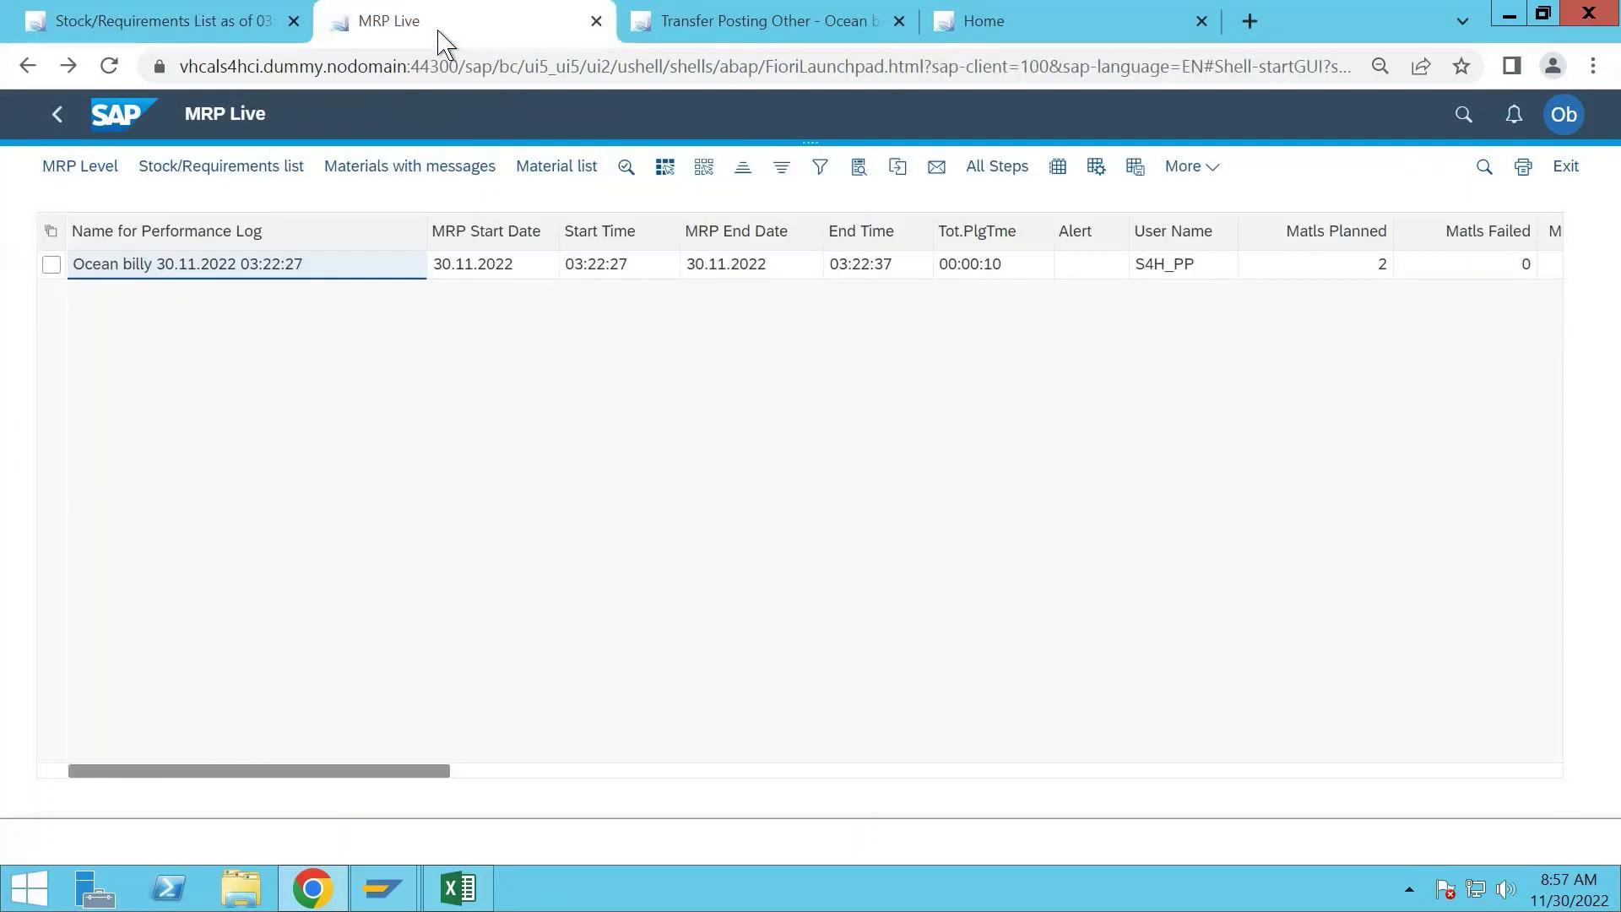
left_click(59, 123)
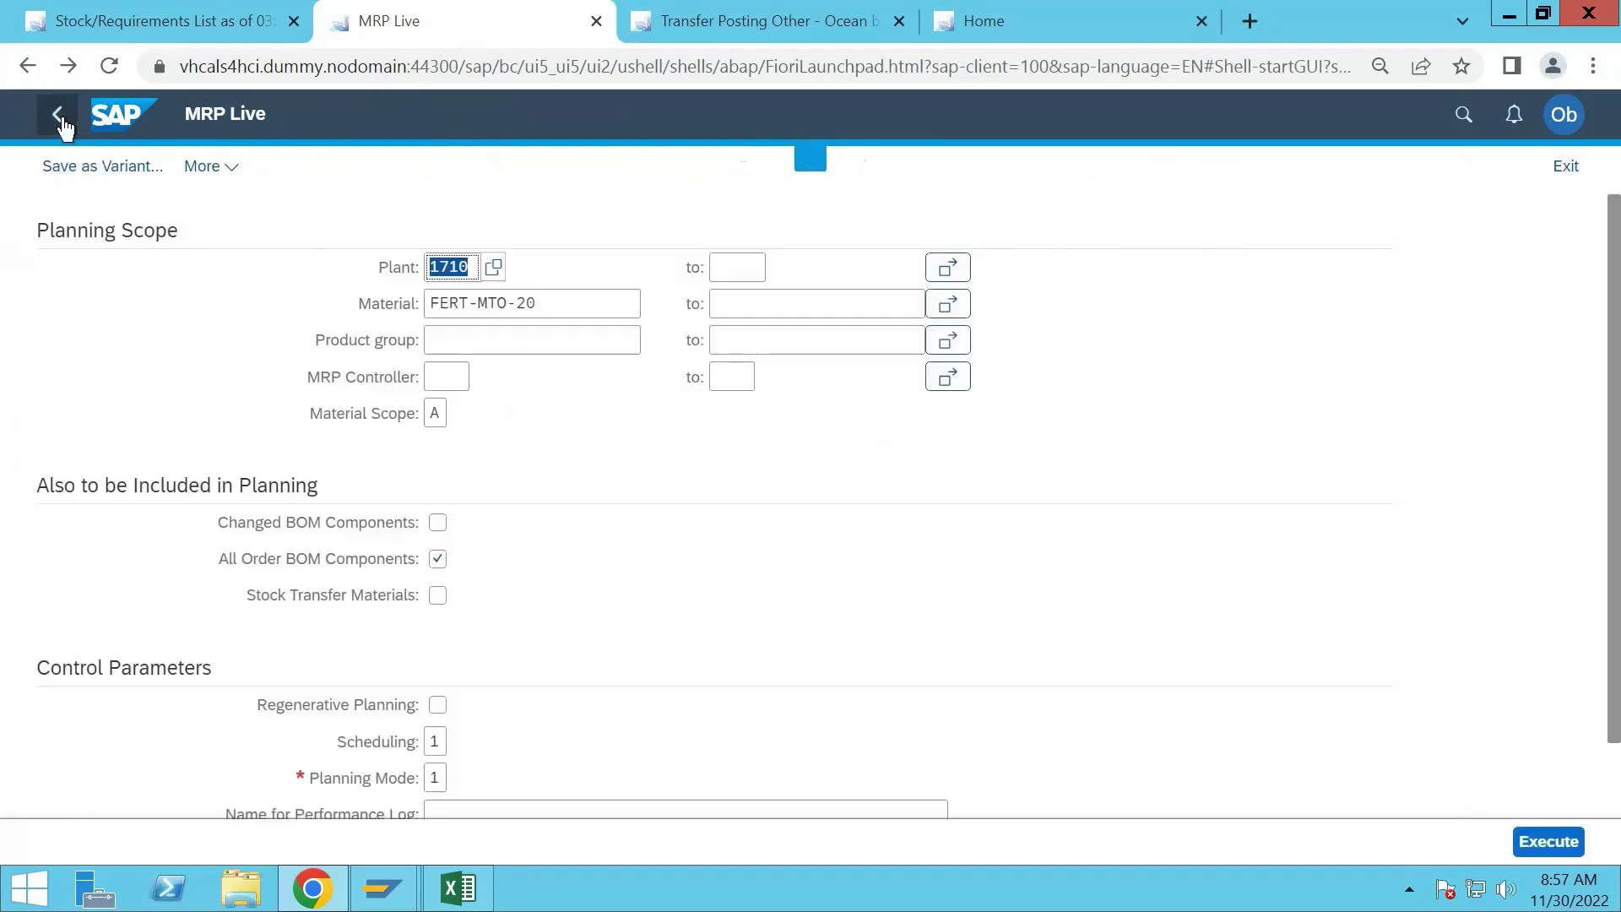
left_click(1522, 844)
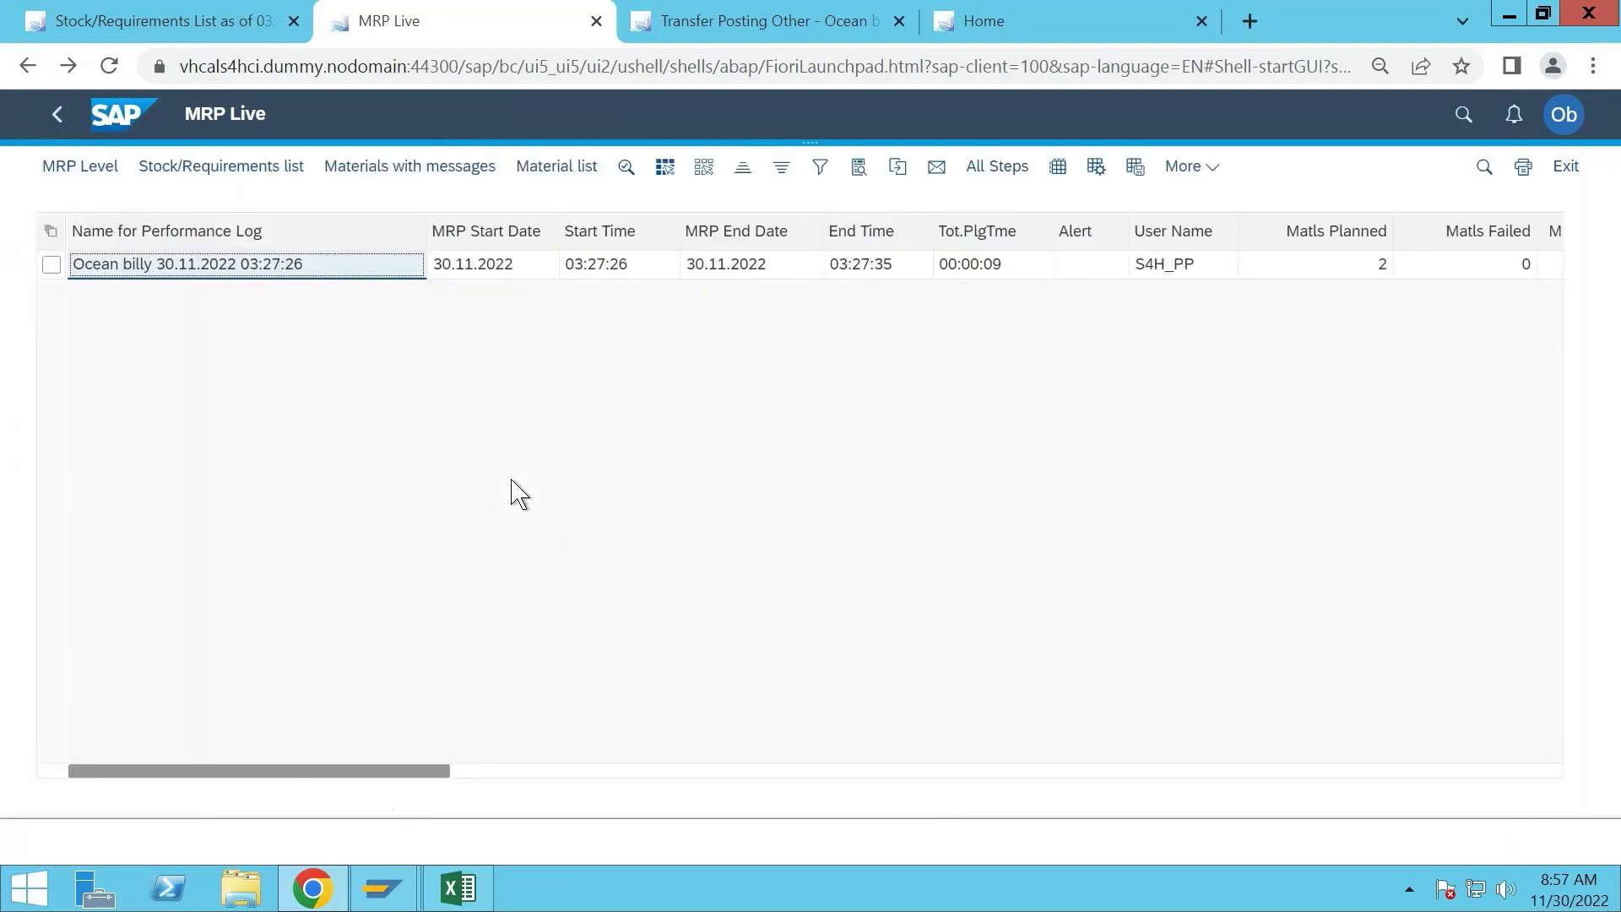
left_click(149, 26)
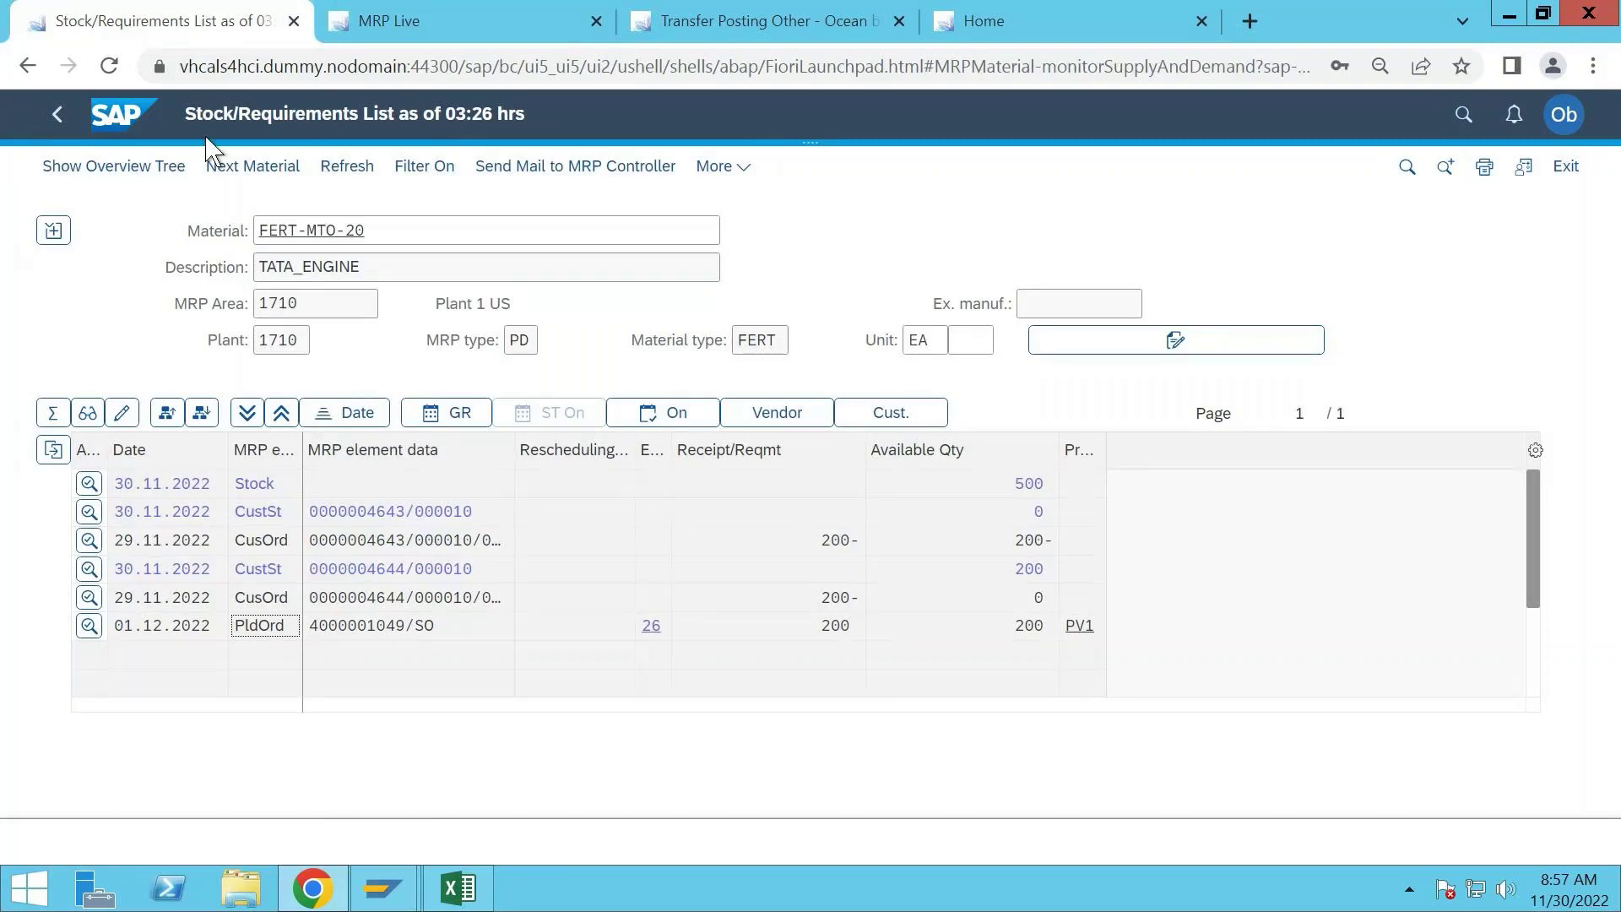
left_click(348, 167)
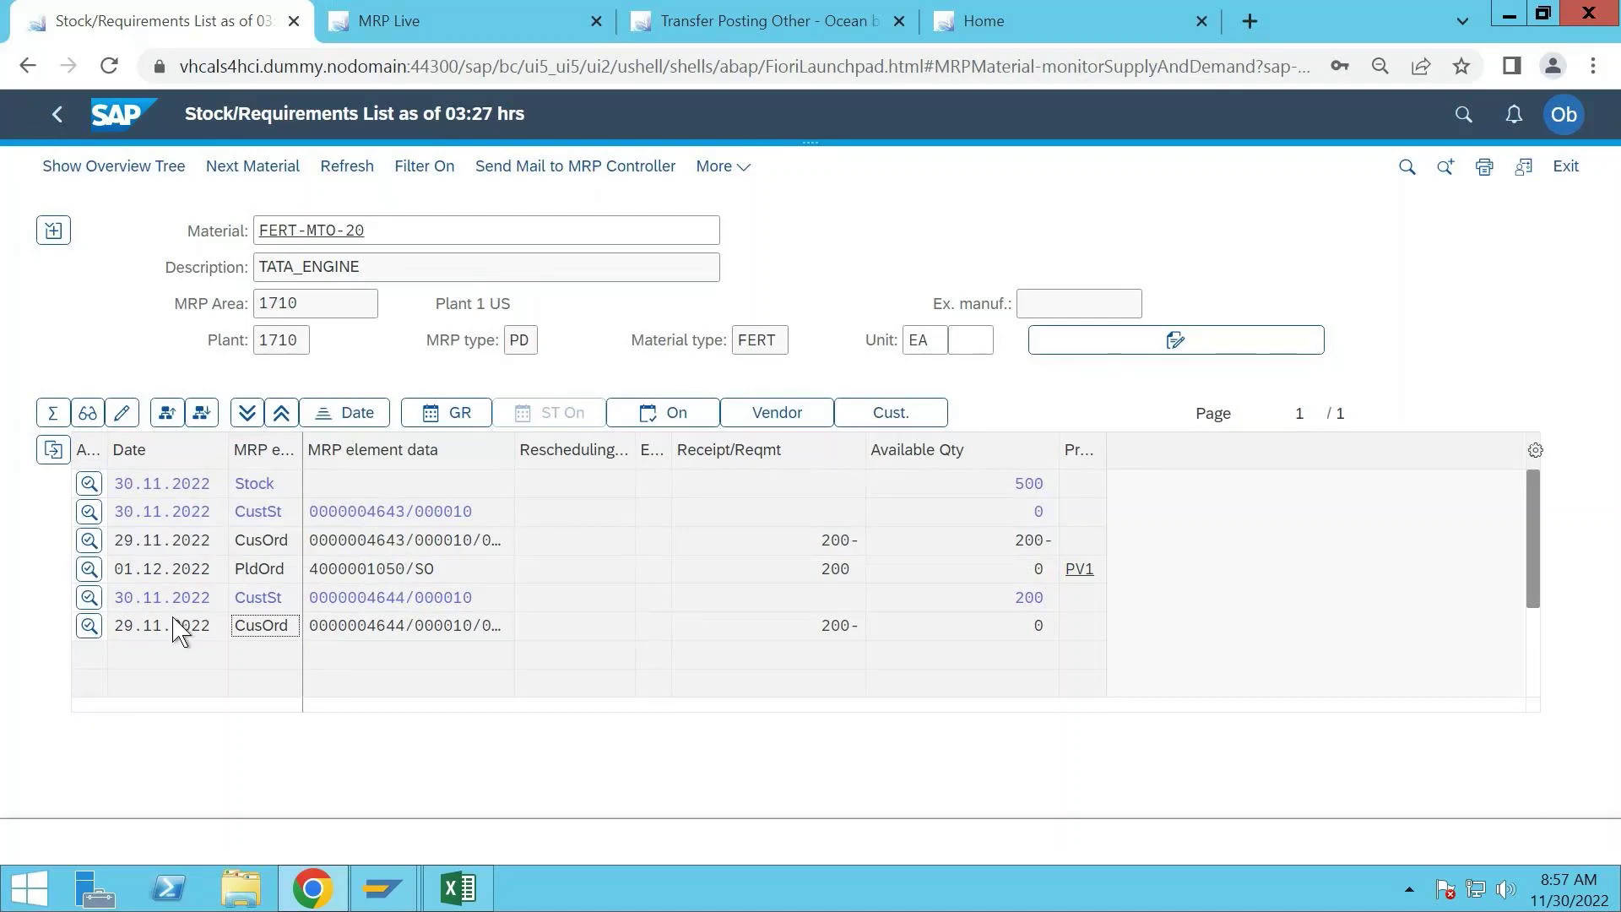
- Display the planned order under the first customer's sales order, check its sales order assignment, and return to the stock/requirements list
left_click(92, 571)
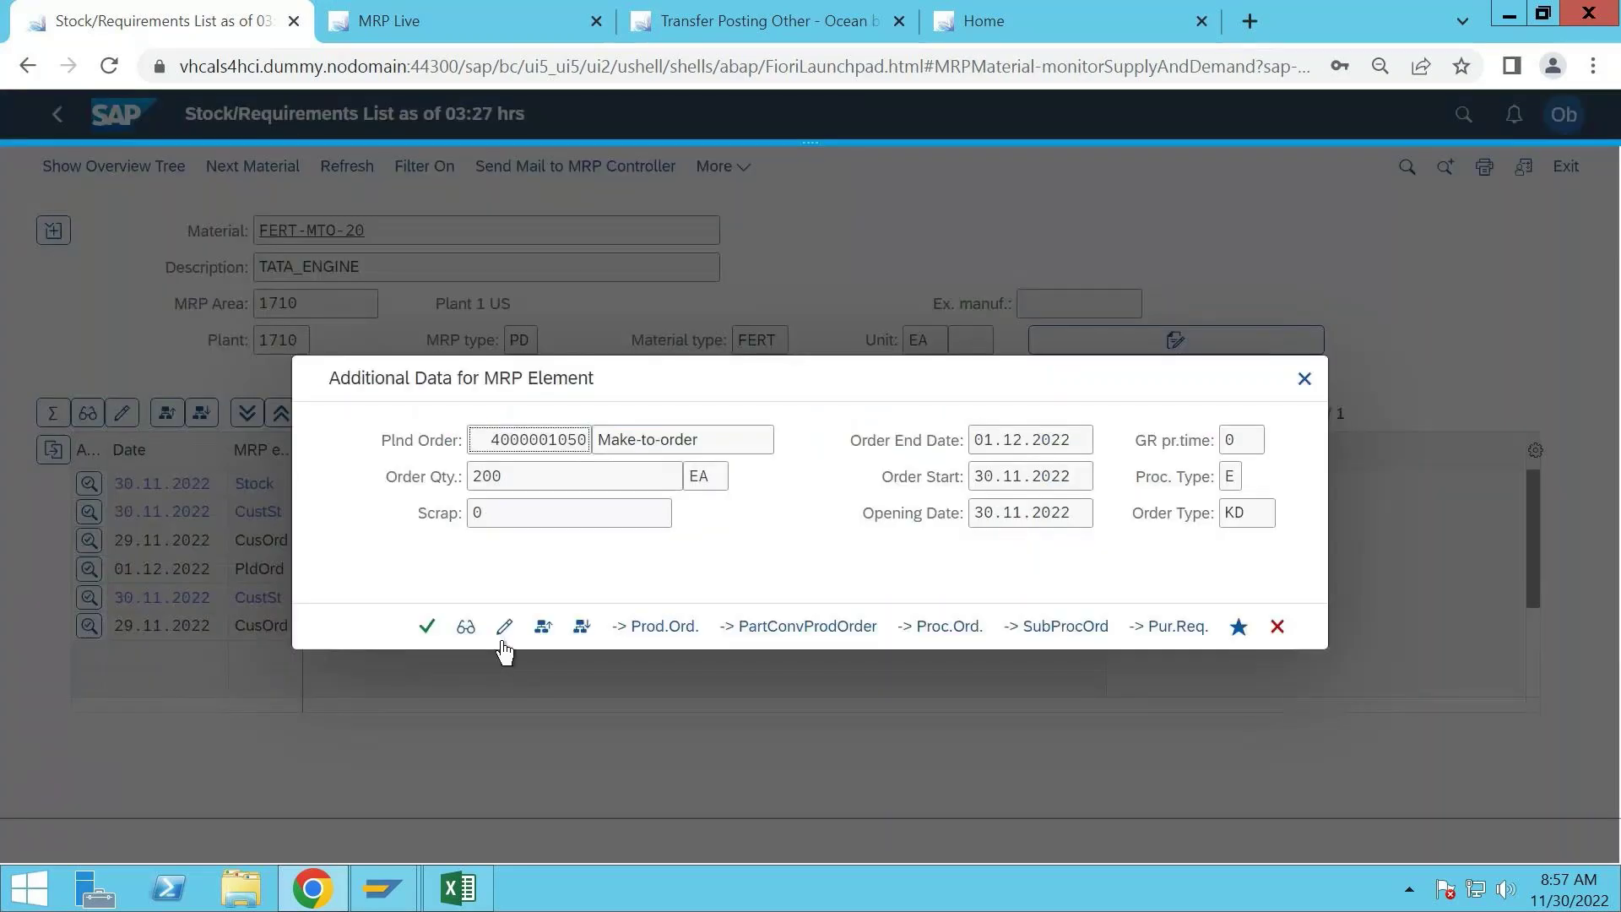
left_click(465, 626)
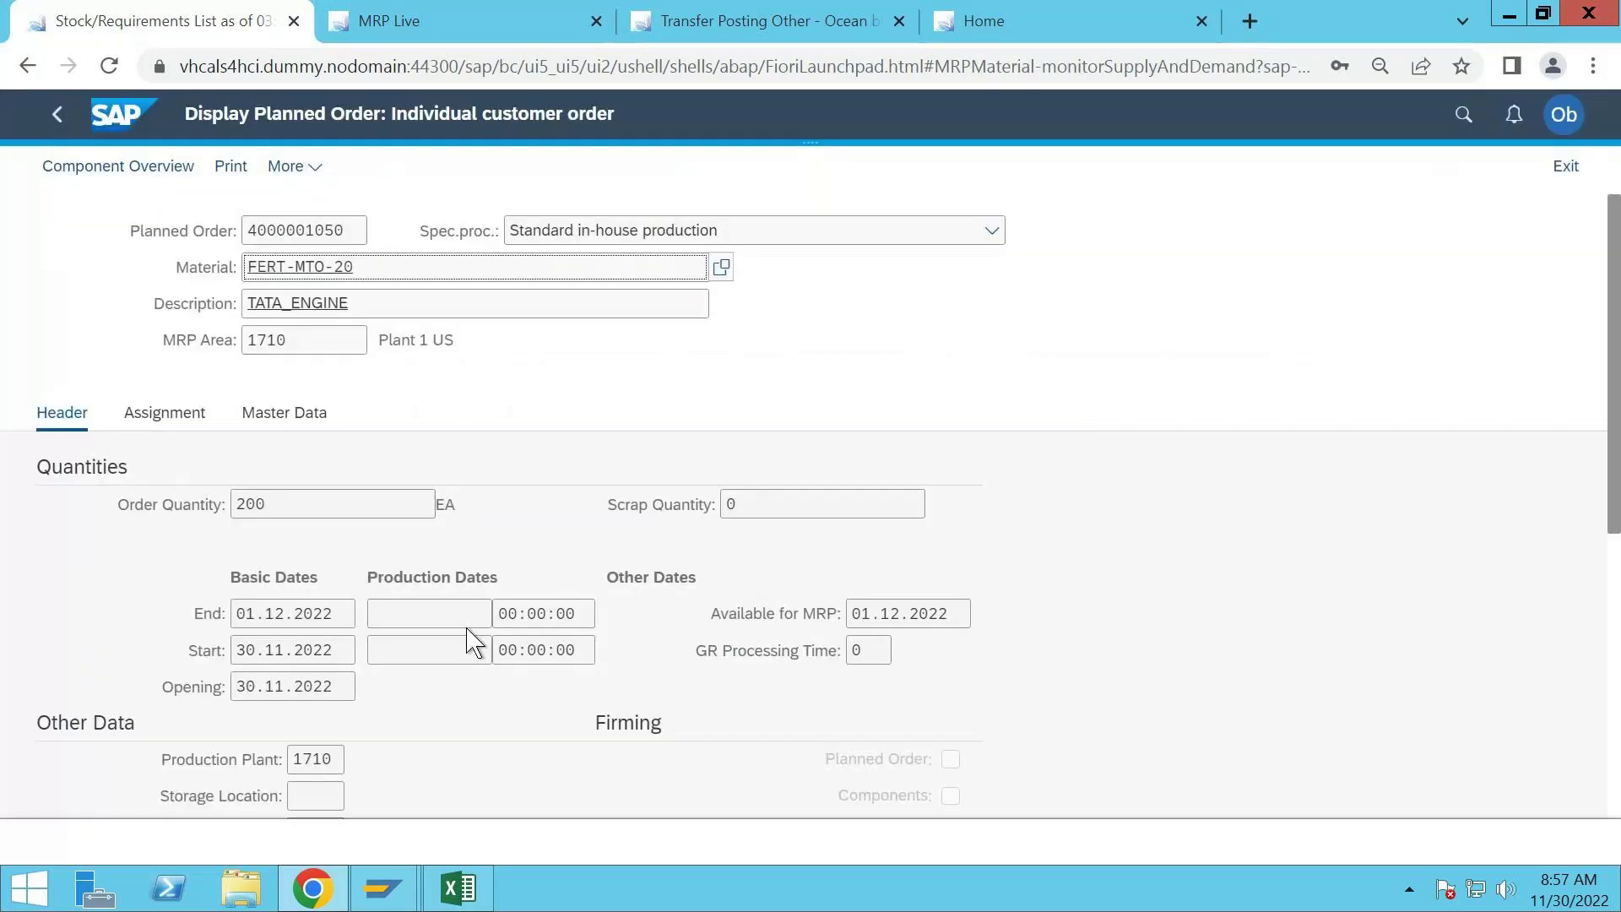
left_click(184, 422)
scroll(427, 676, "down", 3)
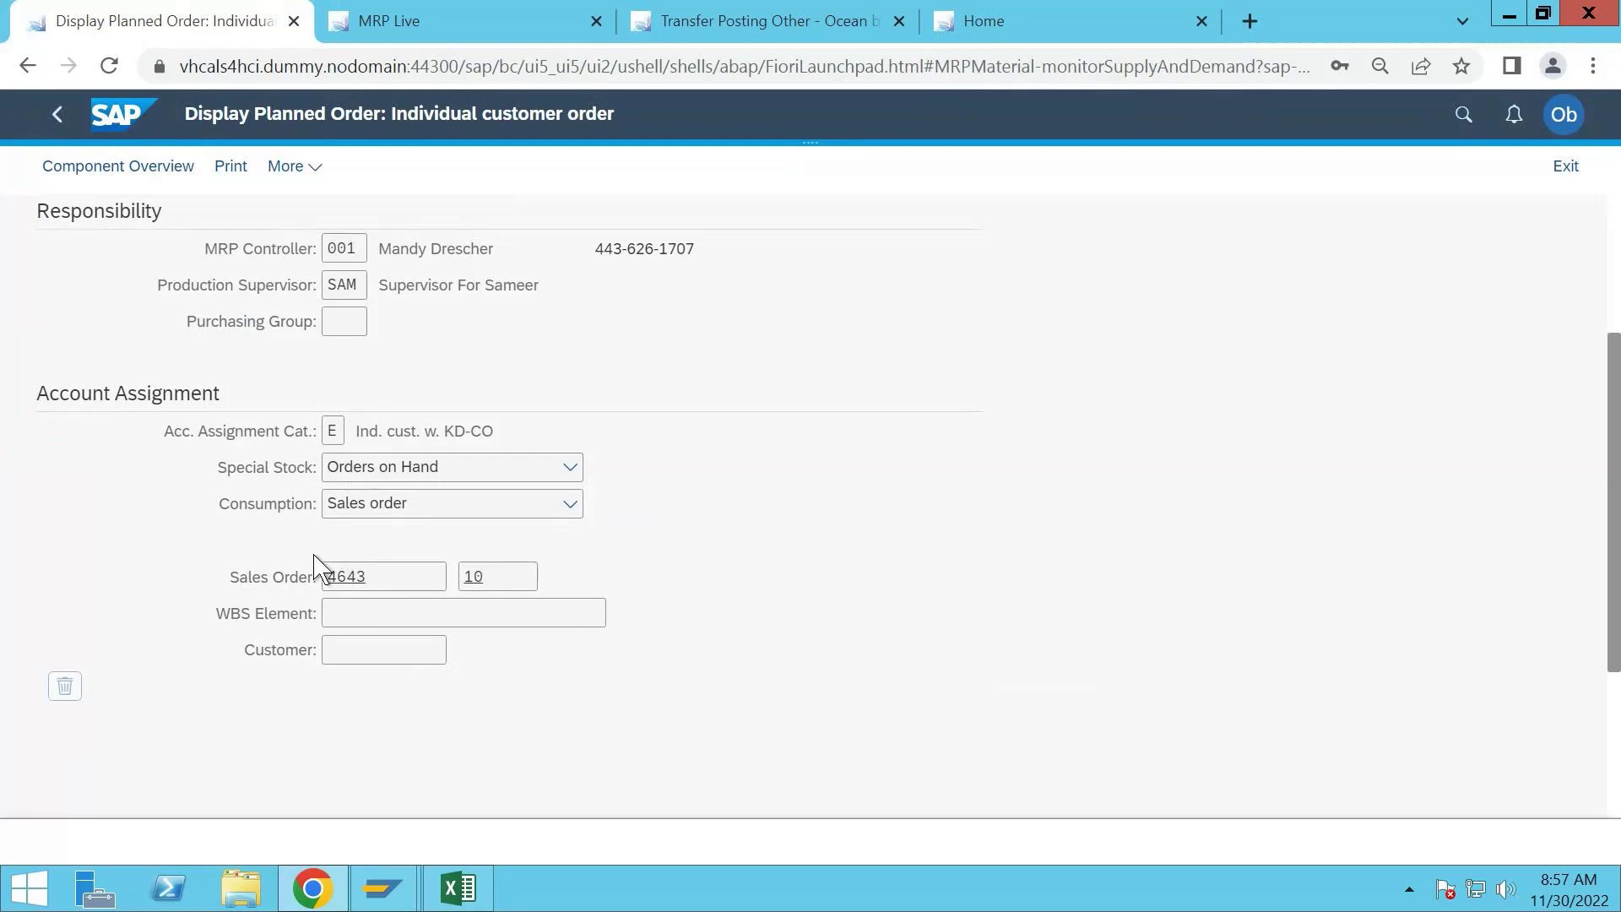
left_click(51, 119)
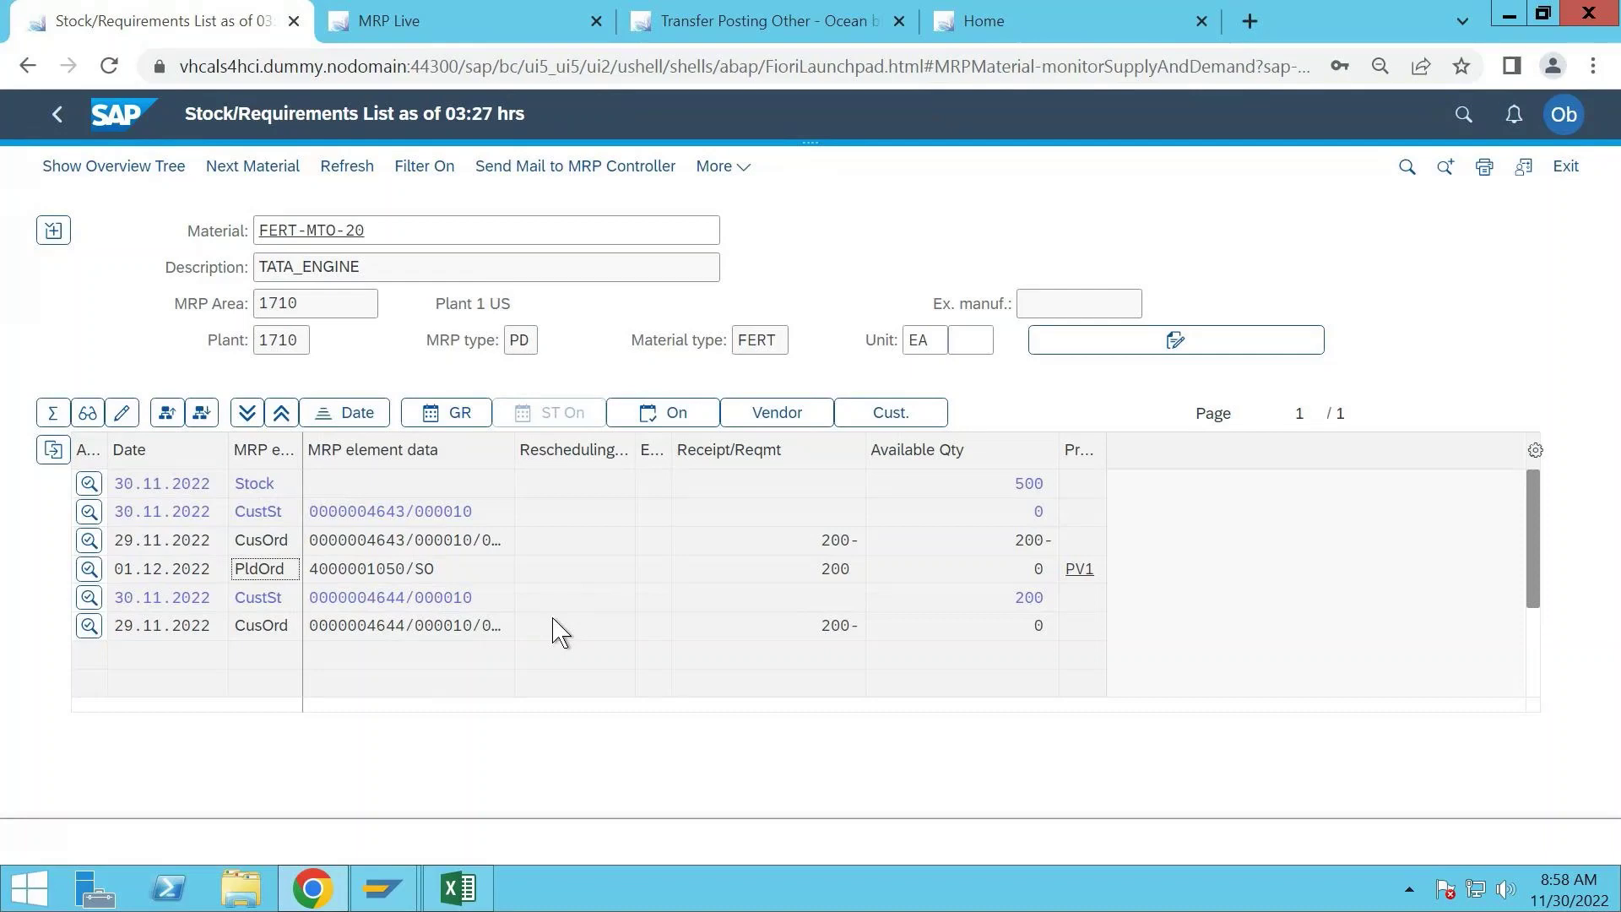
mouse_move(1021, 17)
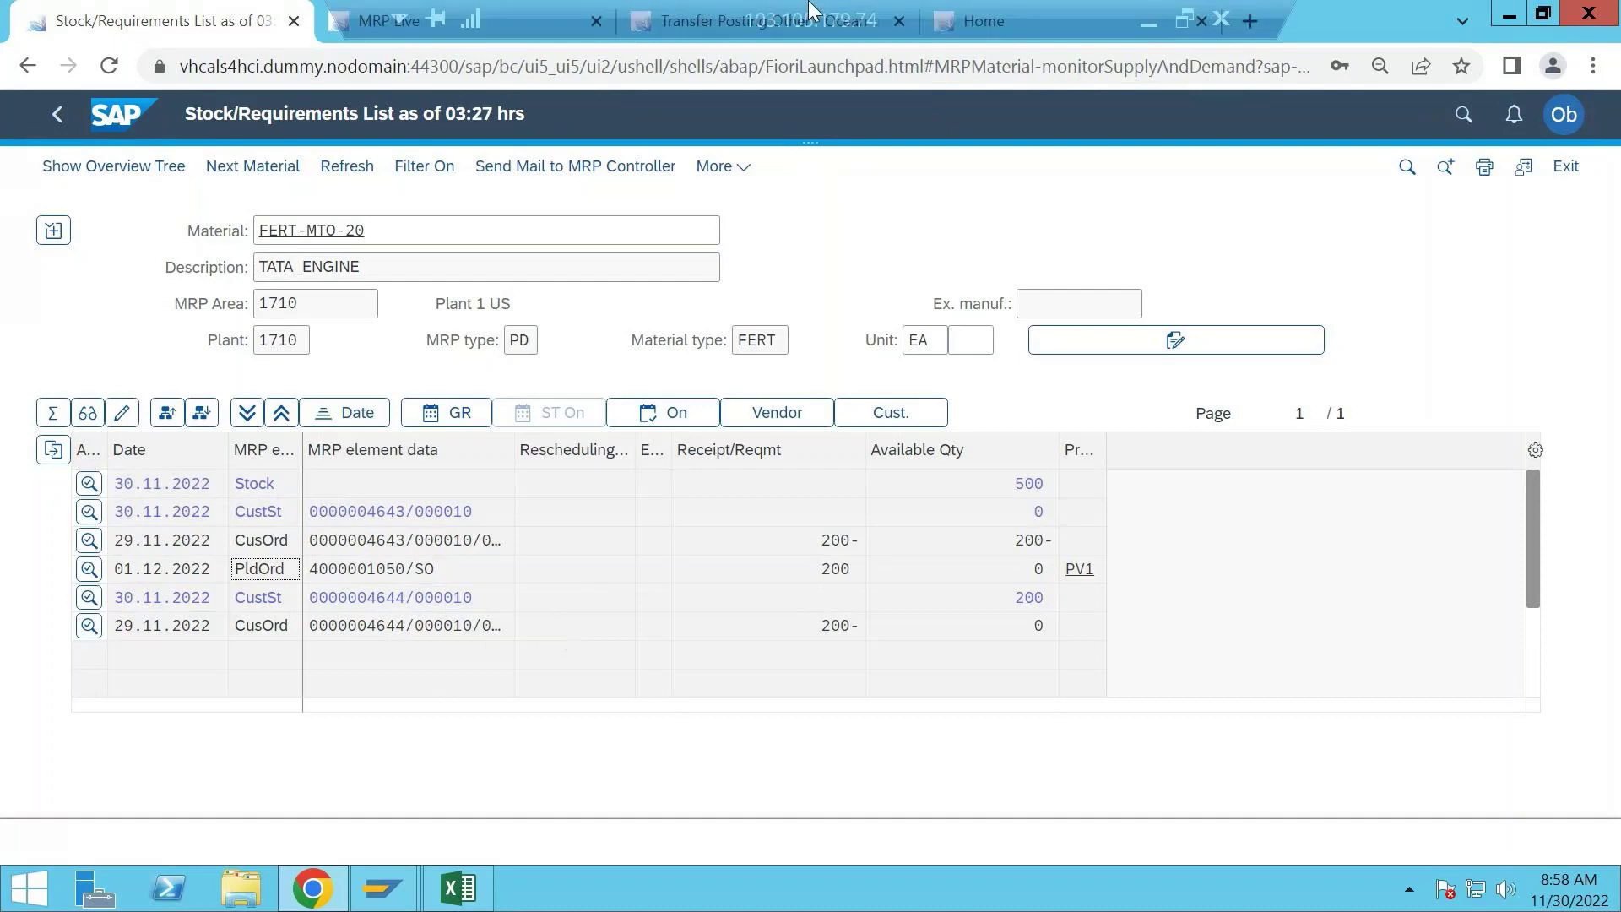
left_click(1144, 20)
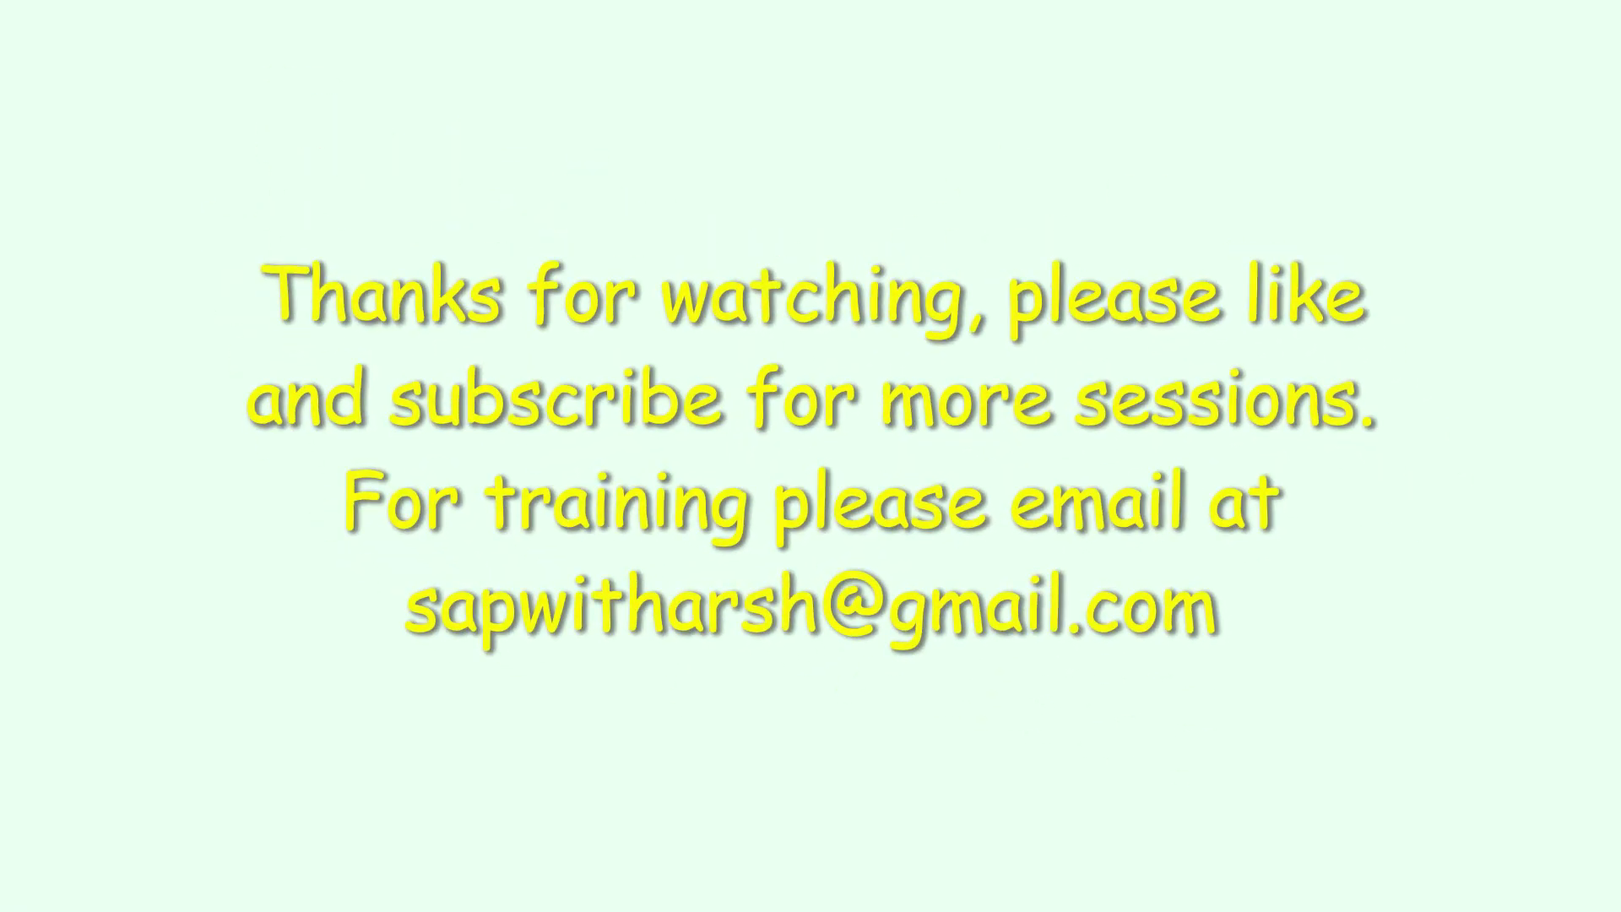